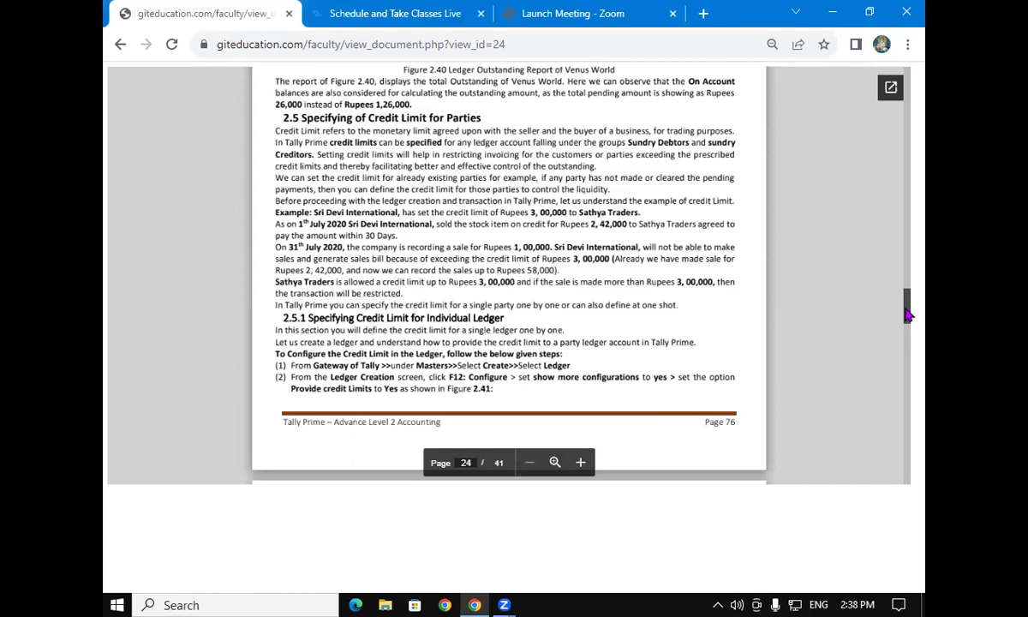
Leave the course document, launch TallyPrime Edit Log from the desktop and continue in Educational Mode
{"action": "left_click_drag", "start_coordinate": [908, 312], "coordinate": [908, 317]}
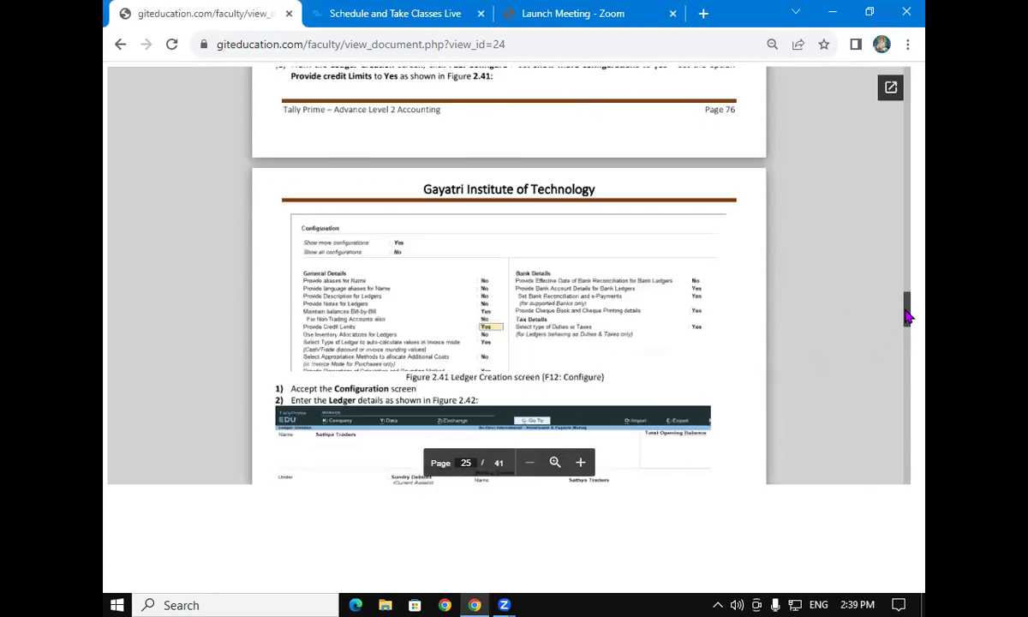
{"action": "scroll", "coordinate": [909, 317], "scroll_direction": "up", "scroll_amount": 2}
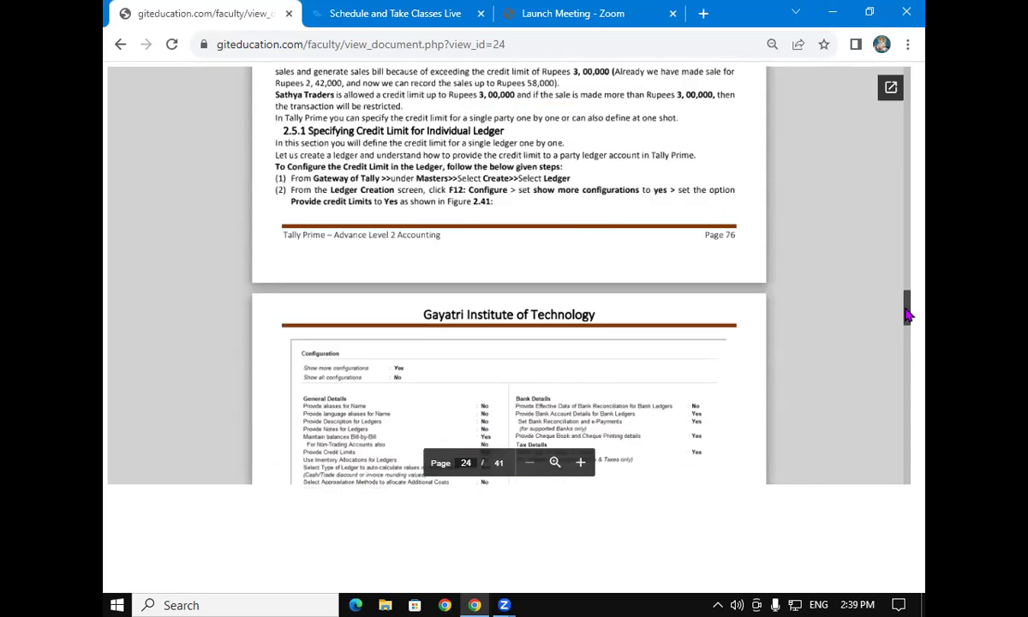
{"action": "scroll", "coordinate": [909, 313], "scroll_direction": "up", "scroll_amount": 5}
{"action": "scroll", "coordinate": [908, 310], "scroll_direction": "down", "scroll_amount": 4}
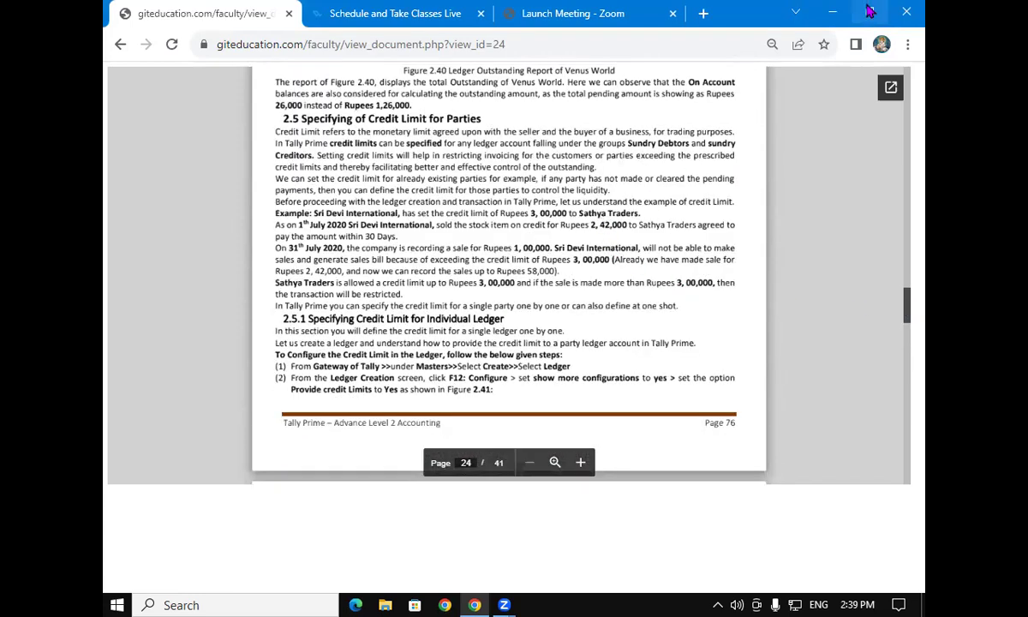
{"action": "left_click", "coordinate": [795, 12]}
{"action": "left_click", "coordinate": [833, 14]}
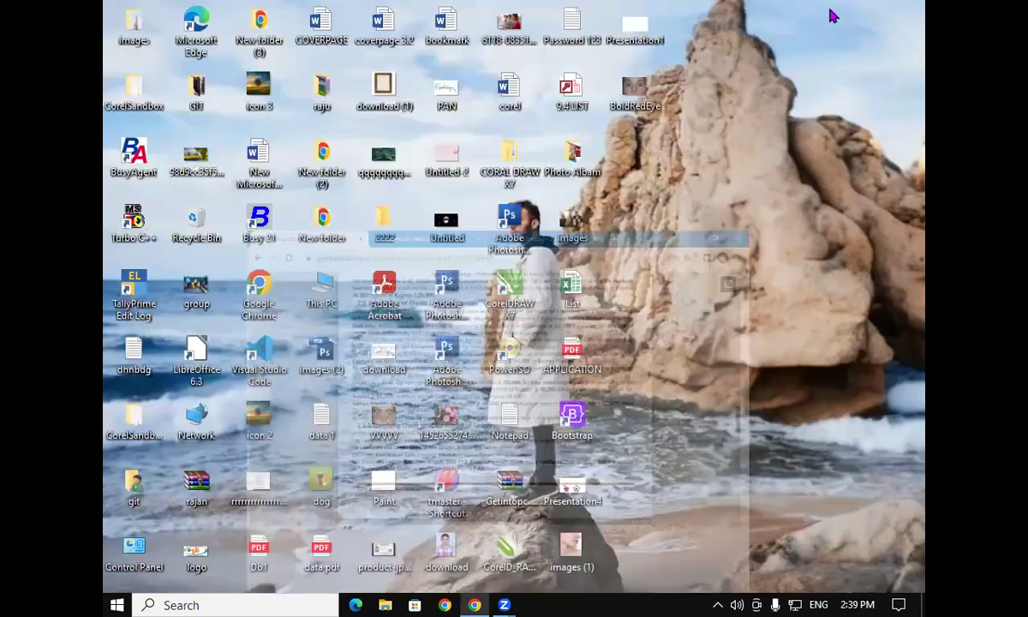
{"action": "double_click", "coordinate": [144, 285]}
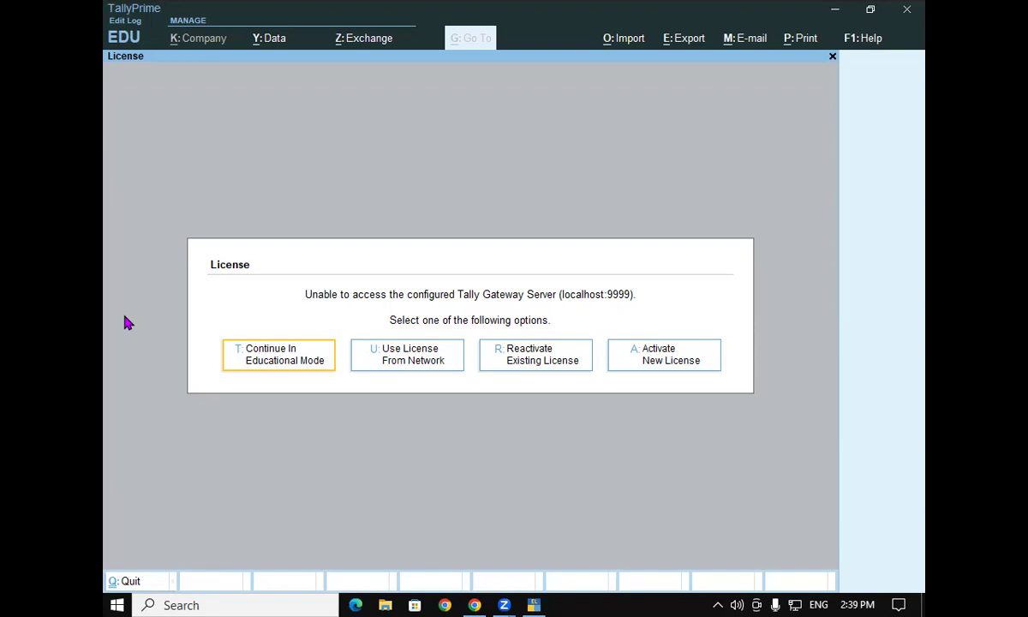
{"action": "left_click", "coordinate": [274, 370]}
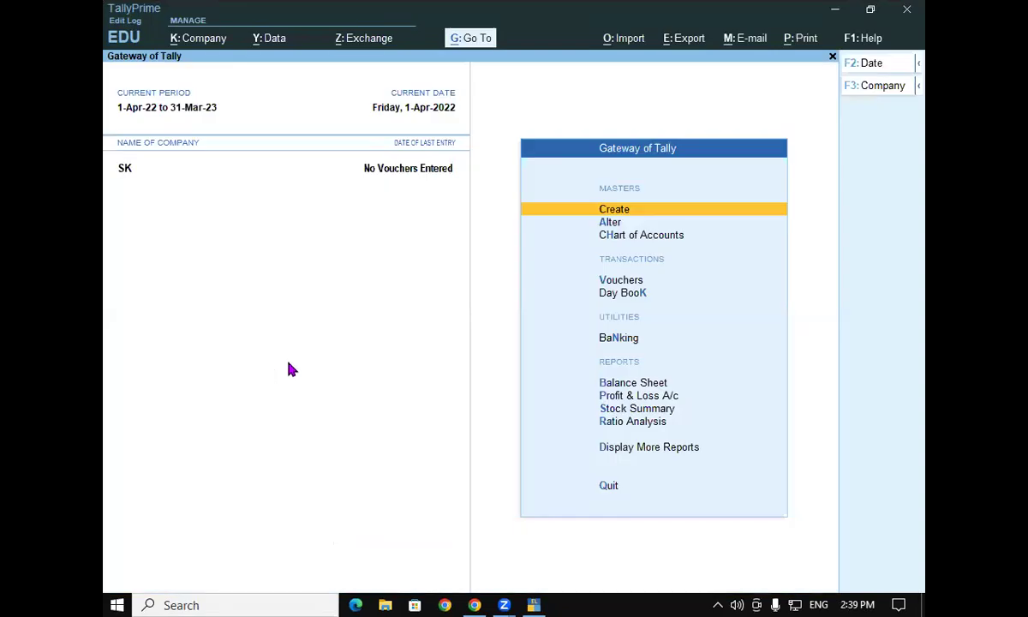
Start selecting another company and browse to drive D:\ as the data location
{"action": "key", "text": "alt"}
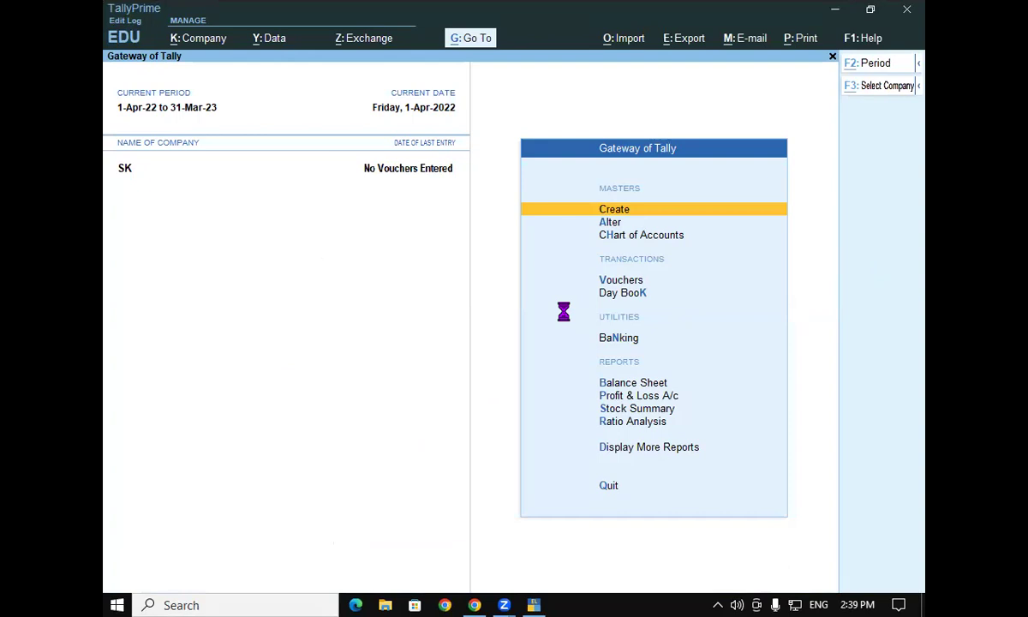
{"action": "key", "text": "alt+F3"}
{"action": "key", "text": "Up"}
{"action": "key", "text": "Up"}
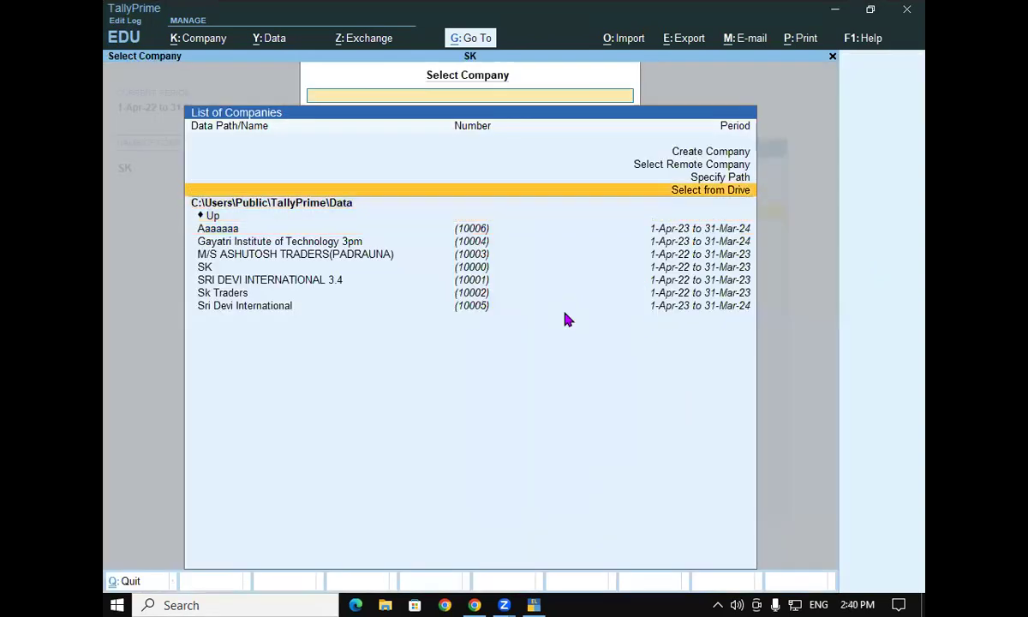
{"action": "key", "text": "Return"}
{"action": "key", "text": "Down"}
{"action": "key", "text": "Return"}
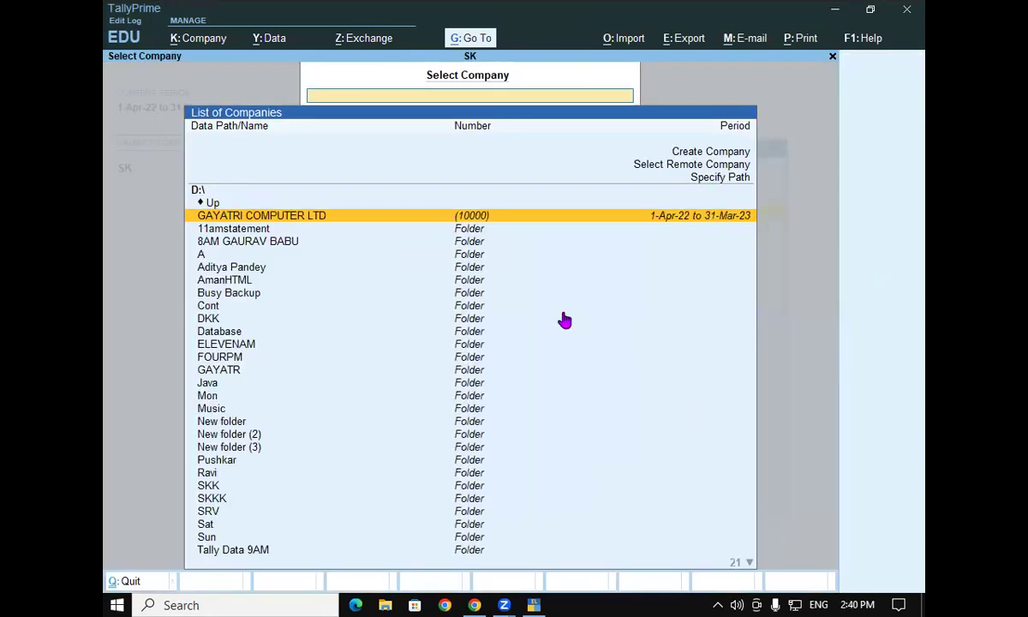
Find the company's data folder near the end of the D:\ listing and load Shri Devi International from it
{"action": "key", "text": "Down"}
{"action": "key", "text": "Down"}
{"action": "key", "text": "Down"}
{"action": "key", "text": "Down"}
{"action": "key", "text": "Down"}
{"action": "key", "text": "Down"}
{"action": "key", "text": "Down"}
{"action": "key", "text": "Down"}
{"action": "key", "text": "Down"}
{"action": "key", "text": "Down"}
{"action": "key", "text": "Down"}
{"action": "key", "text": "Down"}
{"action": "key", "text": "Down"}
{"action": "key", "text": "Down"}
{"action": "key", "text": "Down"}
{"action": "key", "text": "Down"}
{"action": "key", "text": "Down"}
{"action": "key", "text": "Down"}
{"action": "key", "text": "Down"}
{"action": "key", "text": "Down"}
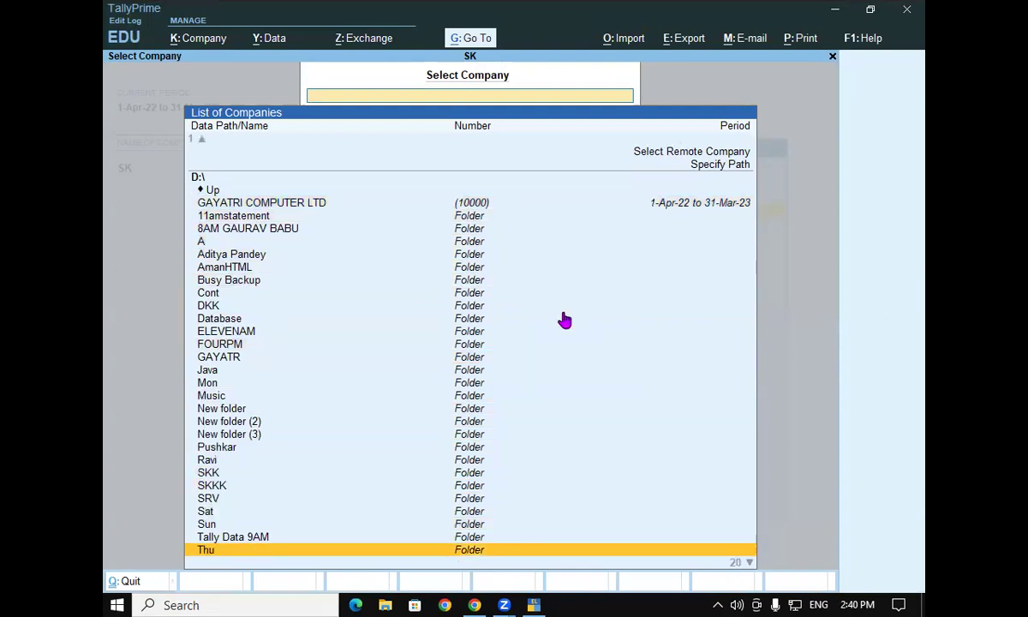
{"action": "key", "text": "Down"}
{"action": "key", "text": "Down"}
{"action": "key", "text": "Down"}
{"action": "key", "text": "Down"}
{"action": "key", "text": "Down"}
{"action": "key", "text": "Down"}
{"action": "key", "text": "Down"}
{"action": "key", "text": "Down"}
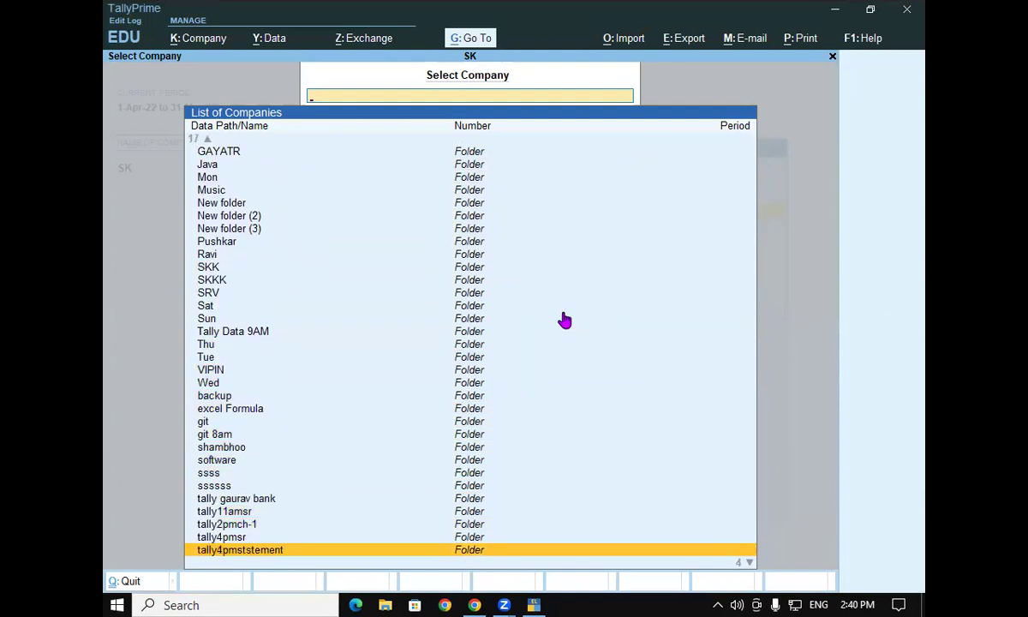
{"action": "key", "text": "Up"}
{"action": "key", "text": "Down"}
{"action": "key", "text": "Down"}
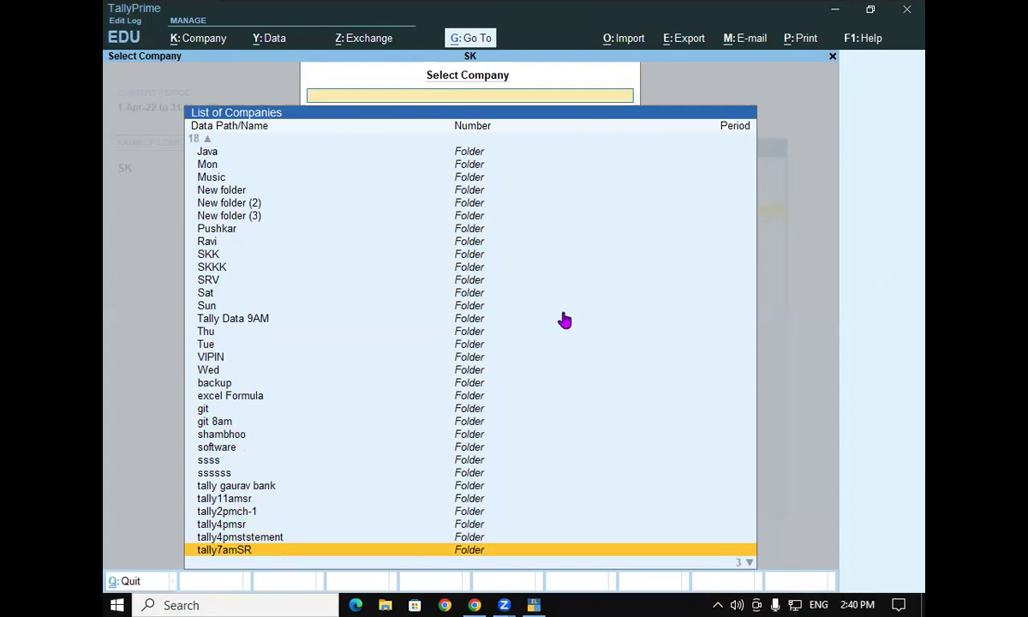
{"action": "key", "text": "Up"}
{"action": "key", "text": "Up"}
{"action": "key", "text": "Down"}
{"action": "key", "text": "Down"}
{"action": "key", "text": "Down"}
{"action": "key", "text": "Down"}
{"action": "key", "text": "Down"}
{"action": "key", "text": "Up"}
{"action": "key", "text": "Return"}
{"action": "key", "text": "Return"}
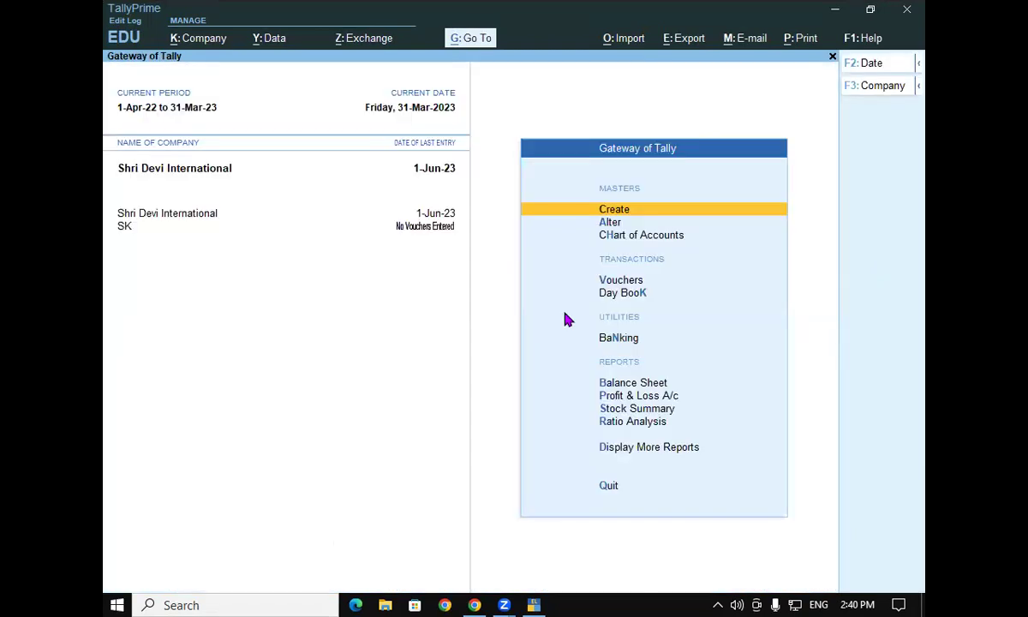
Create a new ledger master named Sathya Trader without an alias
{"action": "key", "text": "Return"}
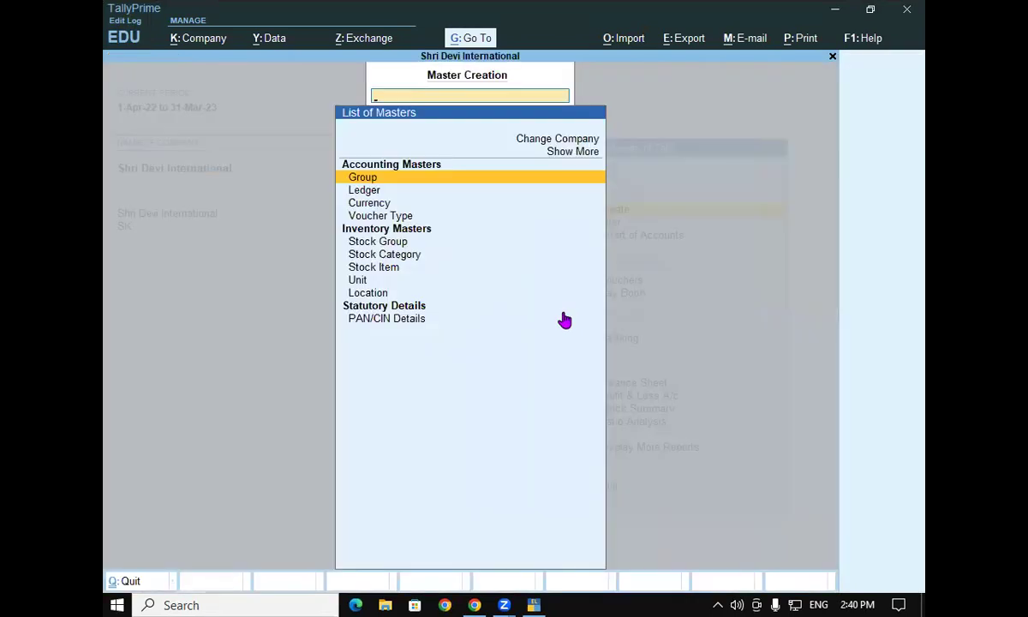
{"action": "key", "text": "Down"}
{"action": "key", "text": "Return"}
{"action": "type", "text": "Sathy"}
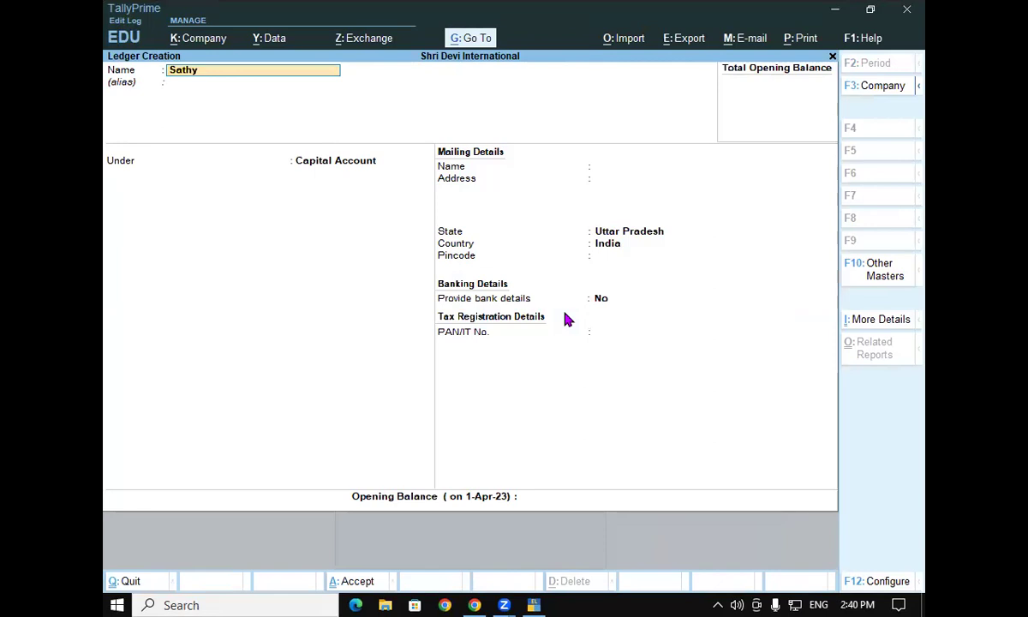
{"action": "type", "text": "a Trader"}
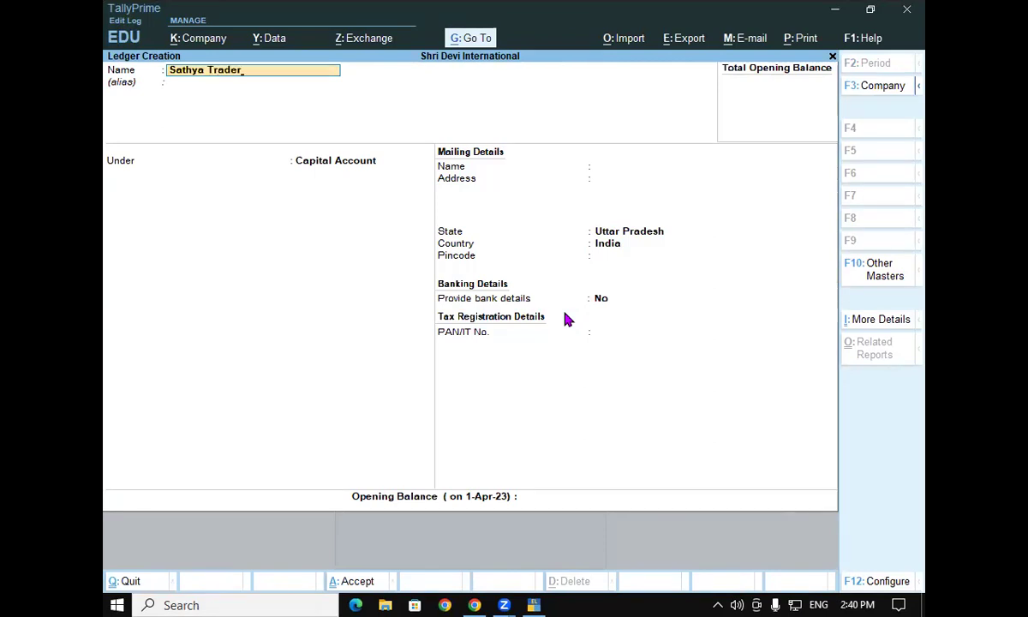
{"action": "key", "text": "Return"}
{"action": "key", "text": "Return"}
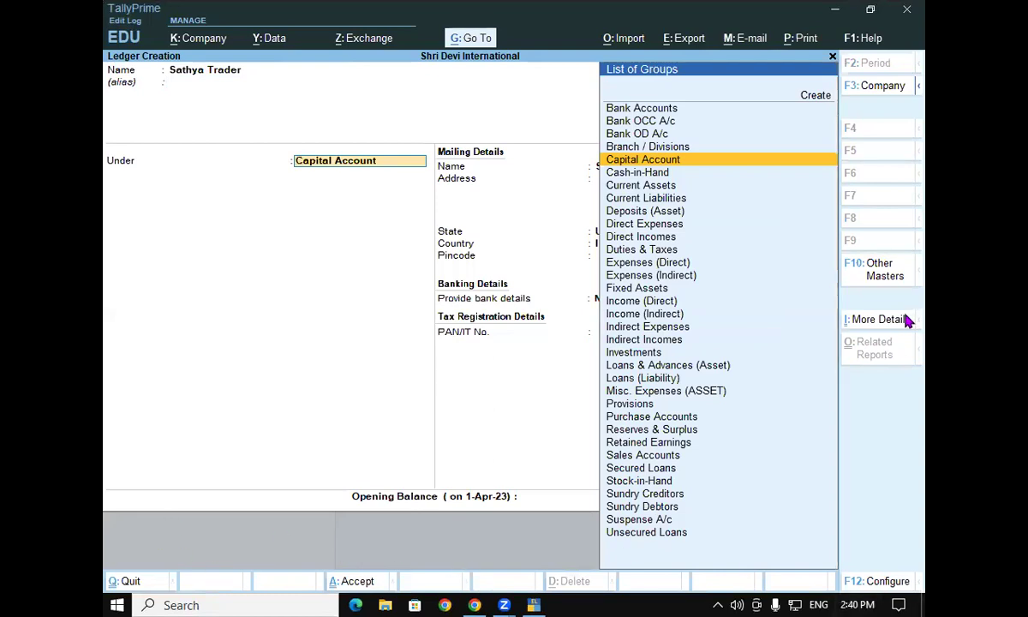
Check the credit limit example in the browser document, return to TallyPrime and place the ledger under Sundry Debtors
{"action": "key", "text": "alt+Tab"}
{"action": "mouse_move", "coordinate": [908, 320]}
{"action": "left_mouse_down"}
{"action": "mouse_move", "coordinate": [909, 301]}
{"action": "mouse_move", "coordinate": [906, 315]}
{"action": "left_mouse_up"}
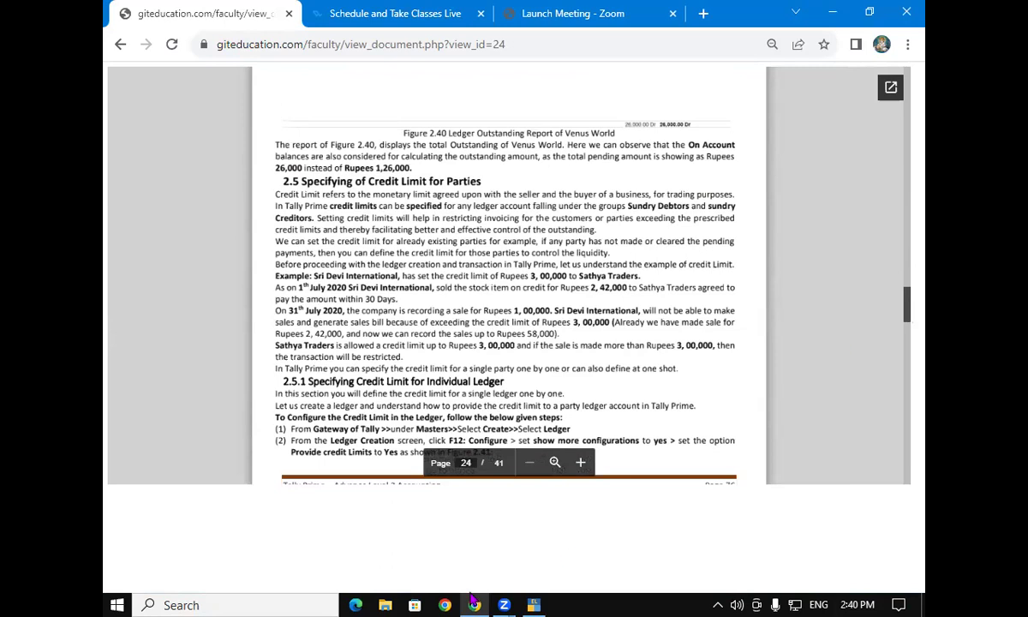
{"action": "left_click", "coordinate": [533, 602]}
{"action": "key", "text": "Down"}
{"action": "key", "text": "Down"}
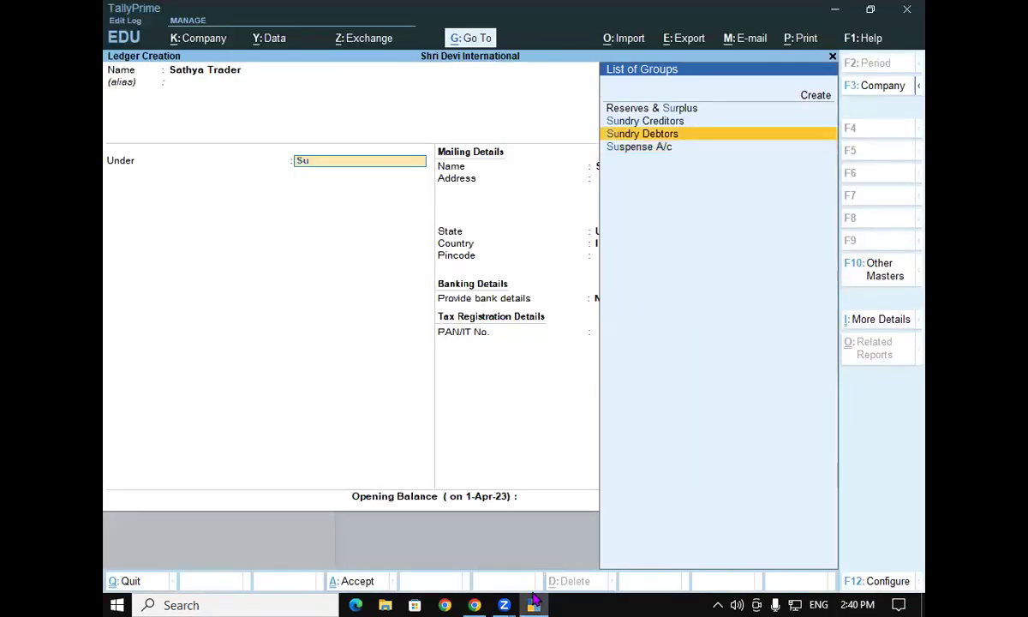
{"action": "key", "text": "Return"}
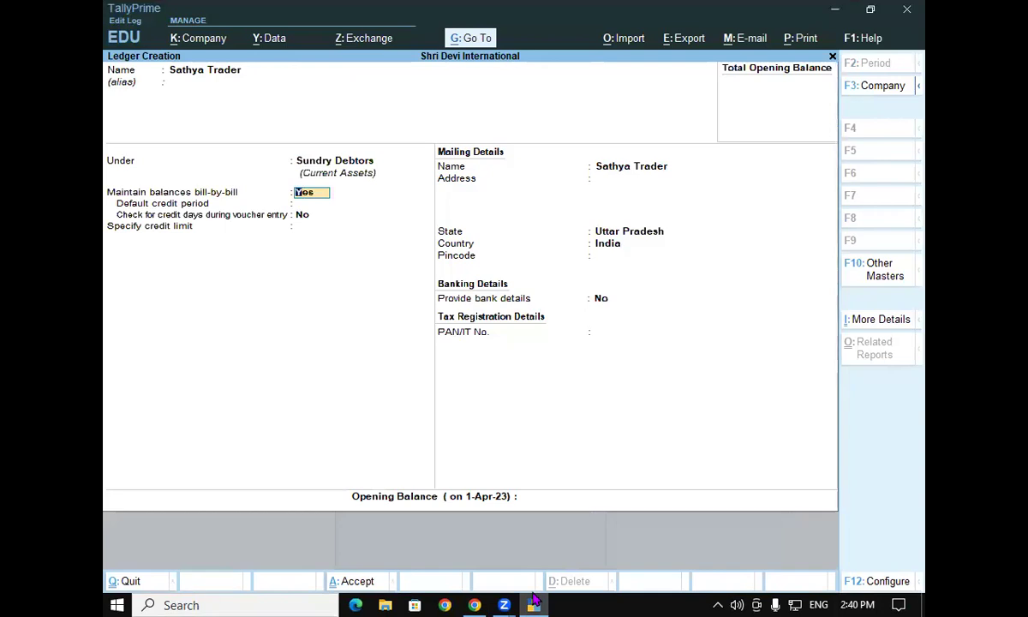
In the ledger configuration, set Provide Credit Limits to Yes and accept the configuration
{"action": "key", "text": "F12"}
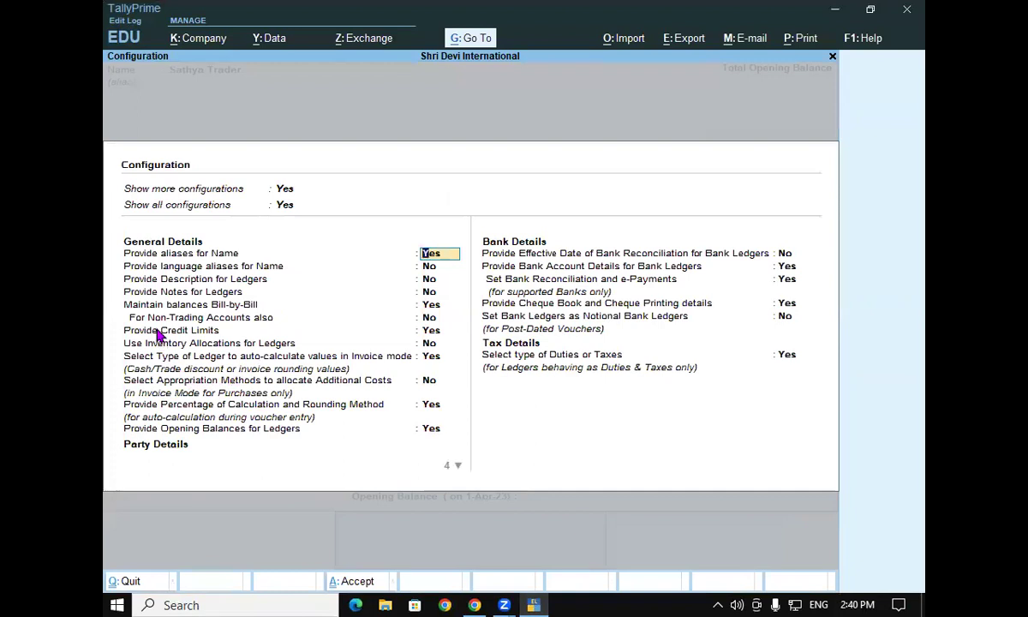
{"action": "left_click", "coordinate": [431, 331]}
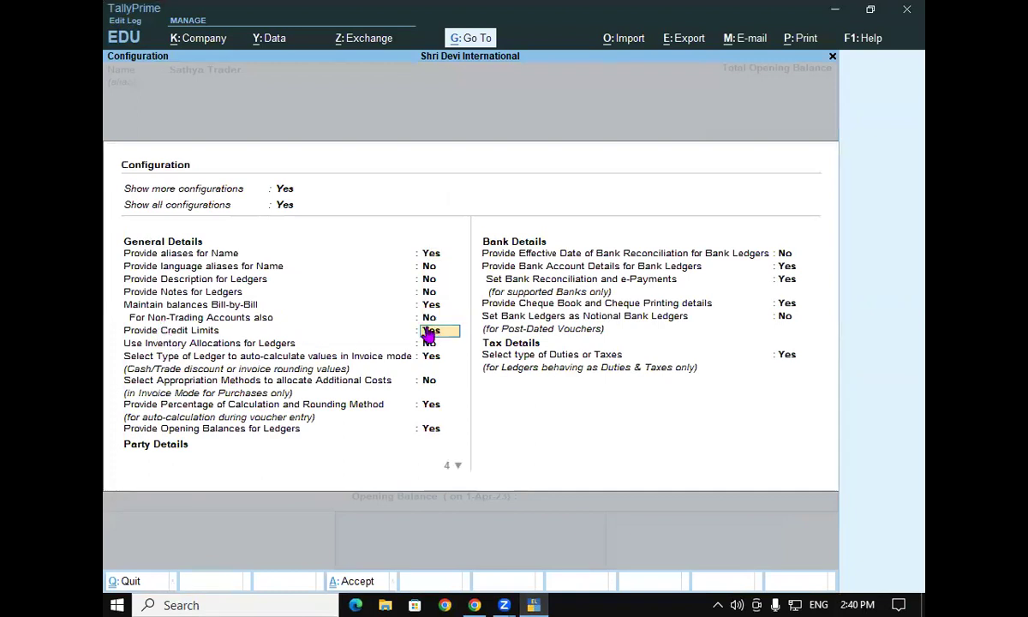
{"action": "key", "text": "Return"}
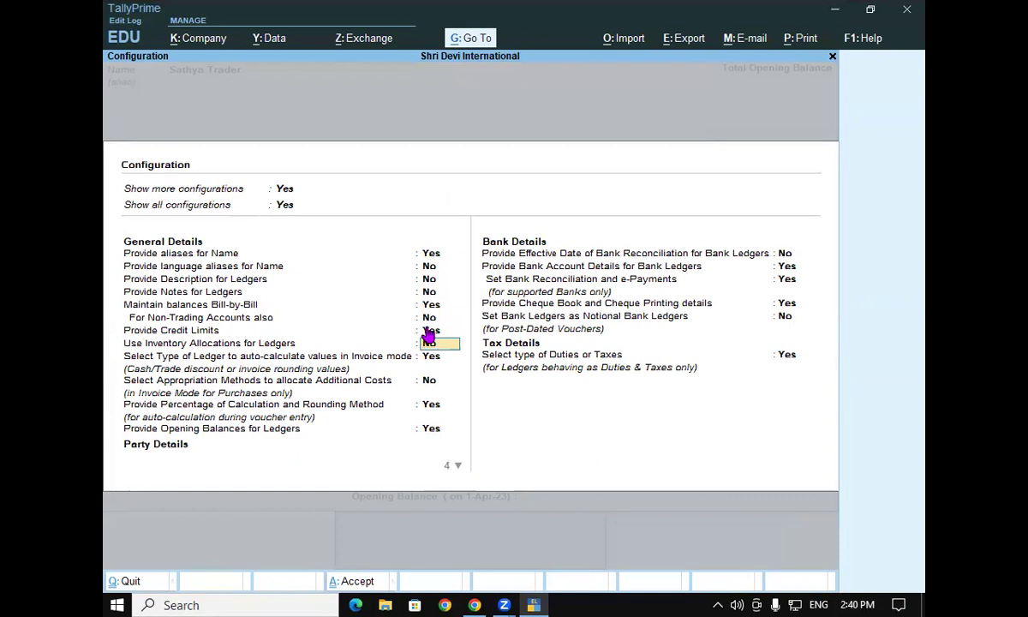
{"action": "key", "text": "ctrl+a"}
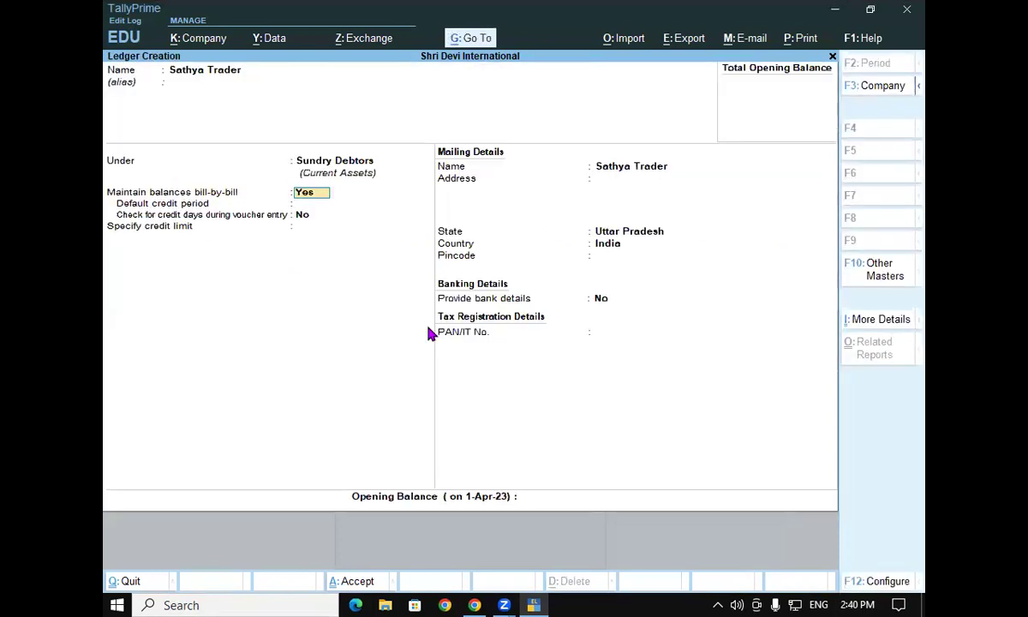
Set Check for credit days during voucher entry to Yes and the credit limit to 3,00,000, without overriding it by post-dated transactions
{"action": "key", "text": "Return"}
{"action": "key", "text": "Return"}
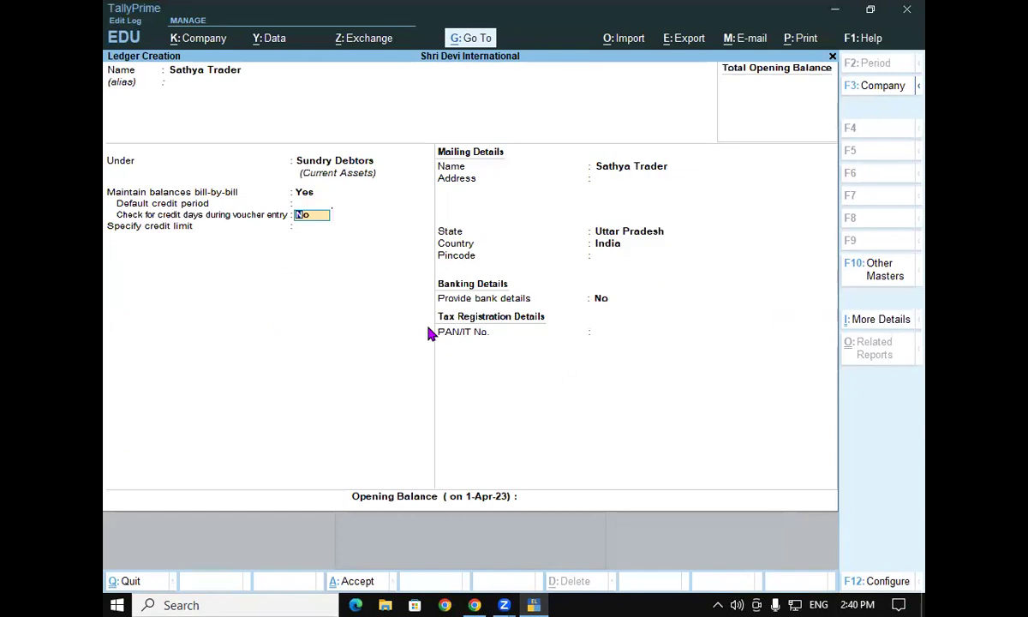
{"action": "type", "text": "y"}
{"action": "key", "text": "Return"}
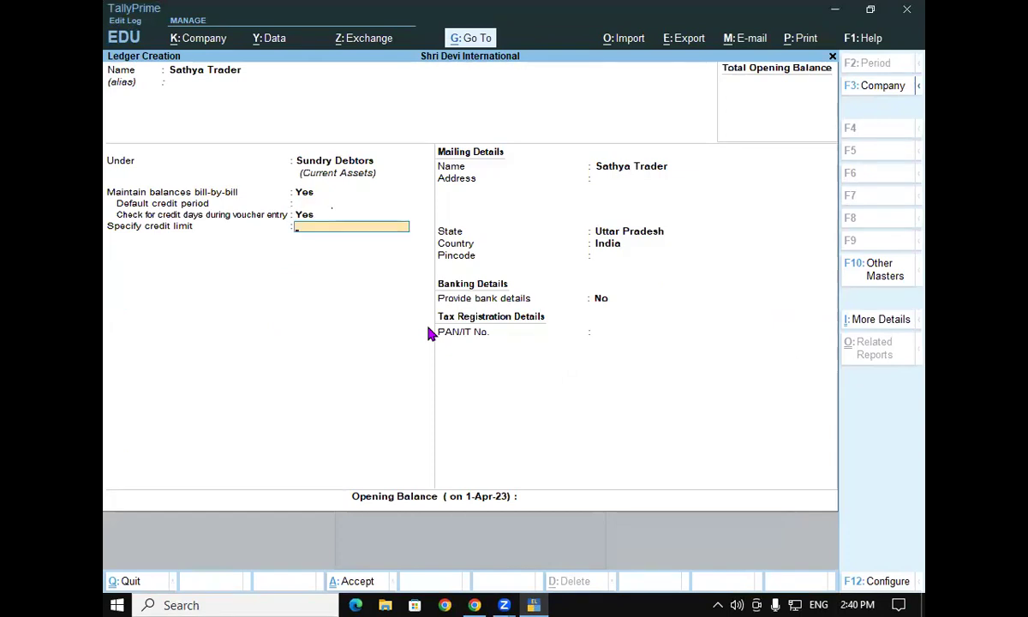
{"action": "type", "text": "3,00,0"}
{"action": "type", "text": "00000"}
{"action": "key", "text": "Return"}
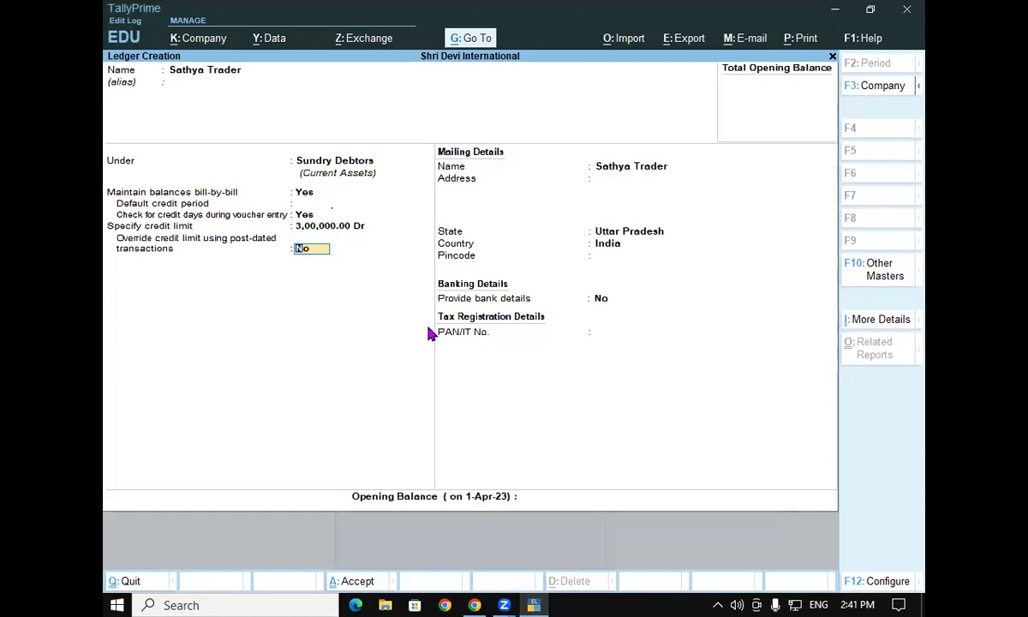
{"action": "key", "text": "Return"}
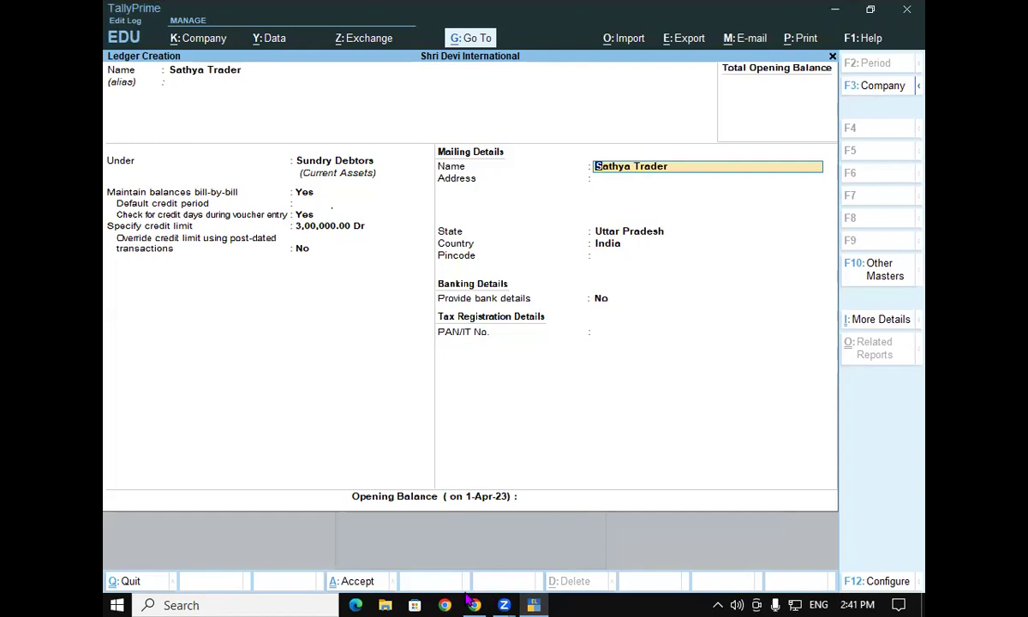
Accept the remaining mailing, banking and tax defaults, save the Sathya Trader ledger and return to the Gateway of Tally
{"action": "key", "text": "alt+Tab"}
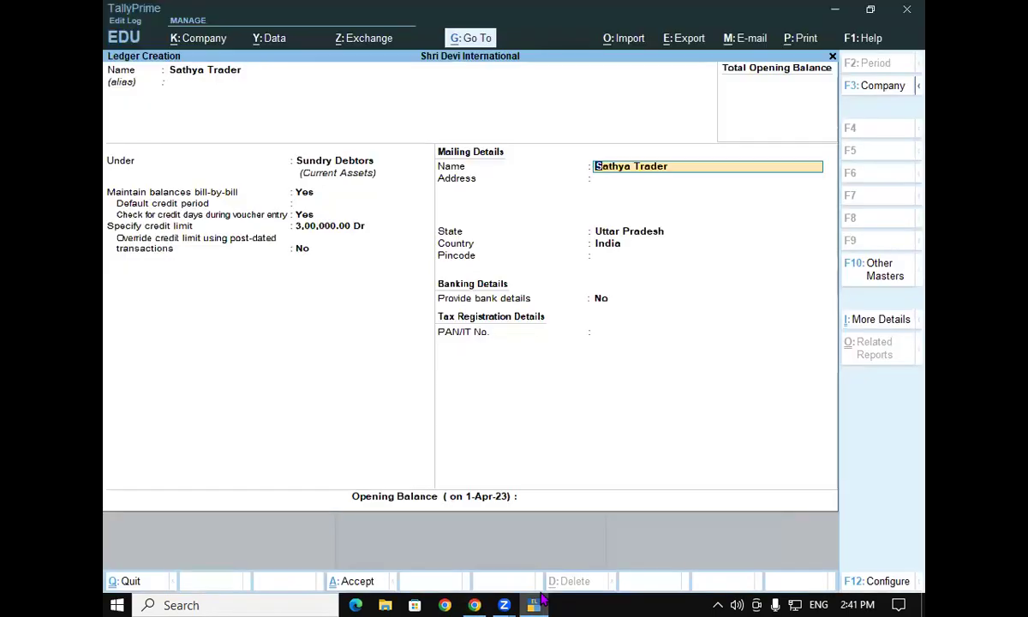
{"action": "left_click", "coordinate": [534, 605]}
{"action": "key", "text": "Return"}
{"action": "key", "text": "Return"}
{"action": "key", "text": "Return"}
{"action": "key", "text": "Return"}
{"action": "key", "text": "Return"}
{"action": "key", "text": "Return"}
{"action": "key", "text": "Return"}
{"action": "key", "text": "Return"}
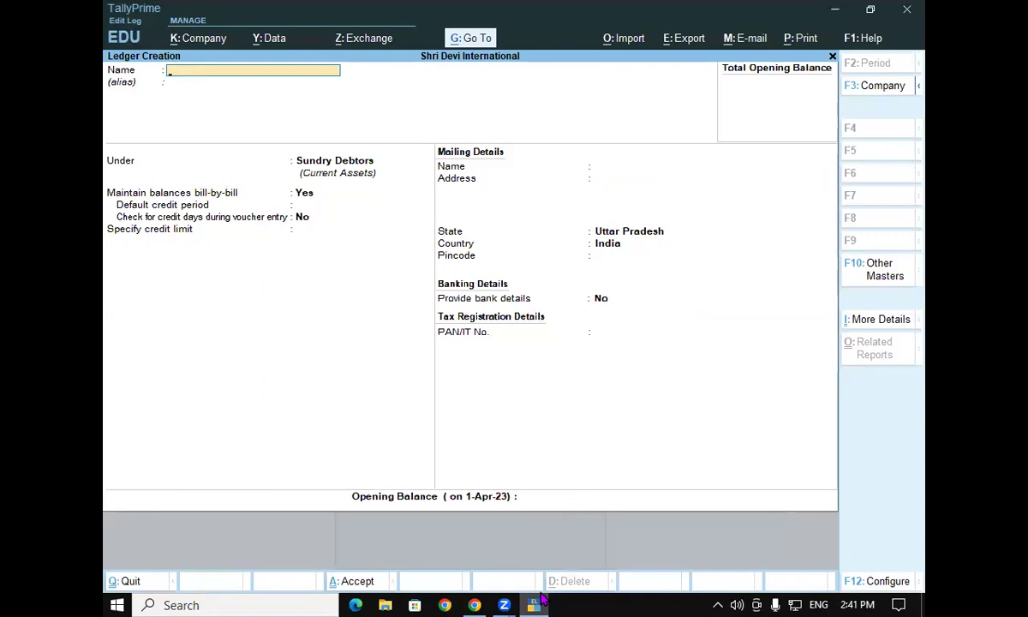
{"action": "key", "text": "Escape"}
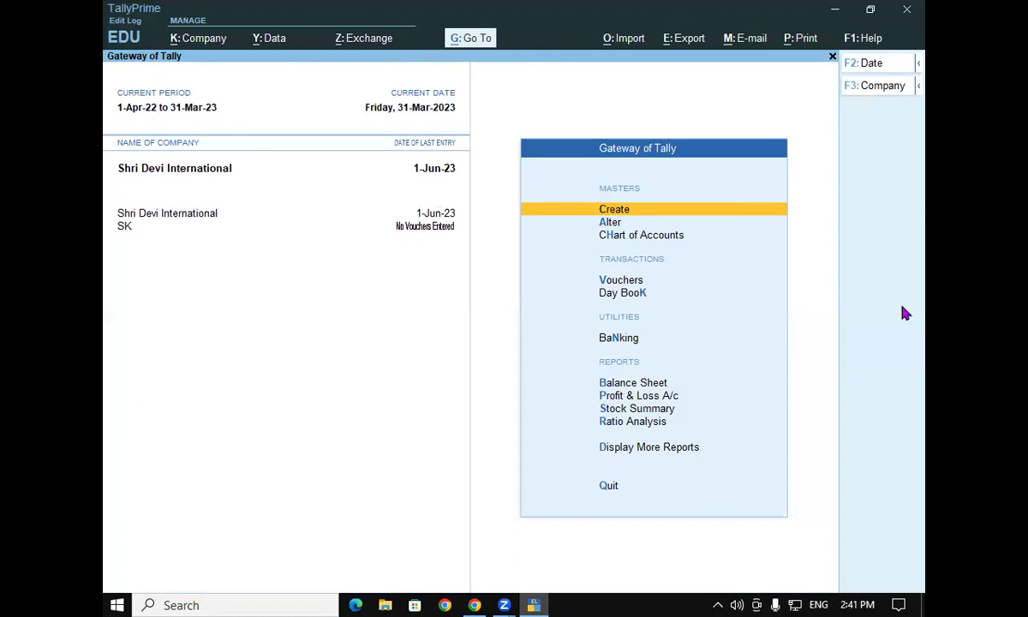
Check the agreed credit period for Sathya Traders in the browser course document and return to TallyPrime
{"action": "key", "text": "alt+Tab"}
{"action": "scroll", "coordinate": [904, 314], "scroll_direction": "up", "scroll_amount": 5}
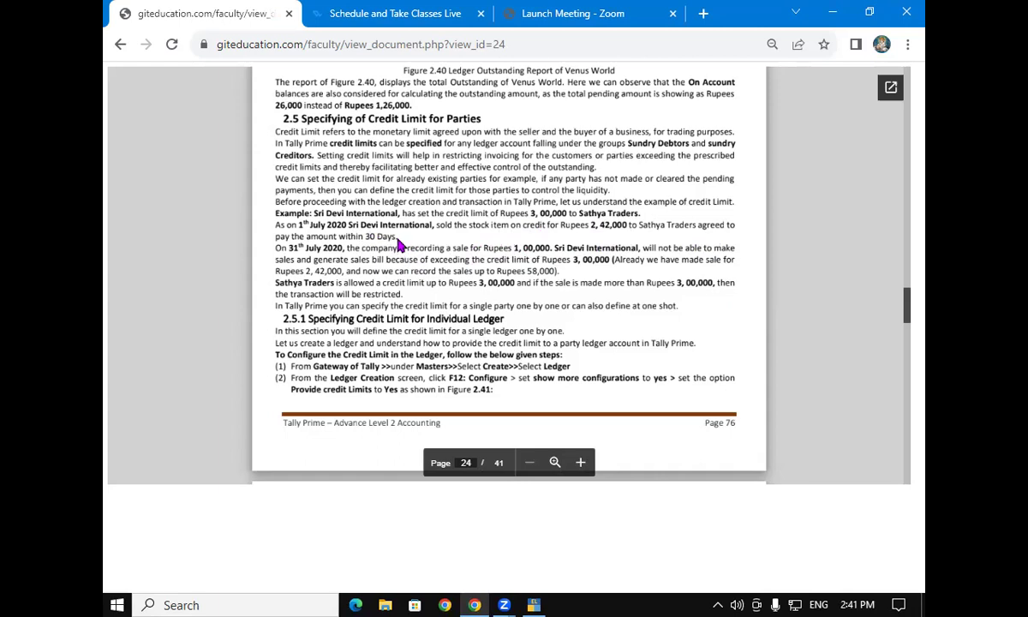
{"action": "left_click", "coordinate": [533, 605]}
Open the existing Sathya Trader ledger for alteration
{"action": "key", "text": "Down"}
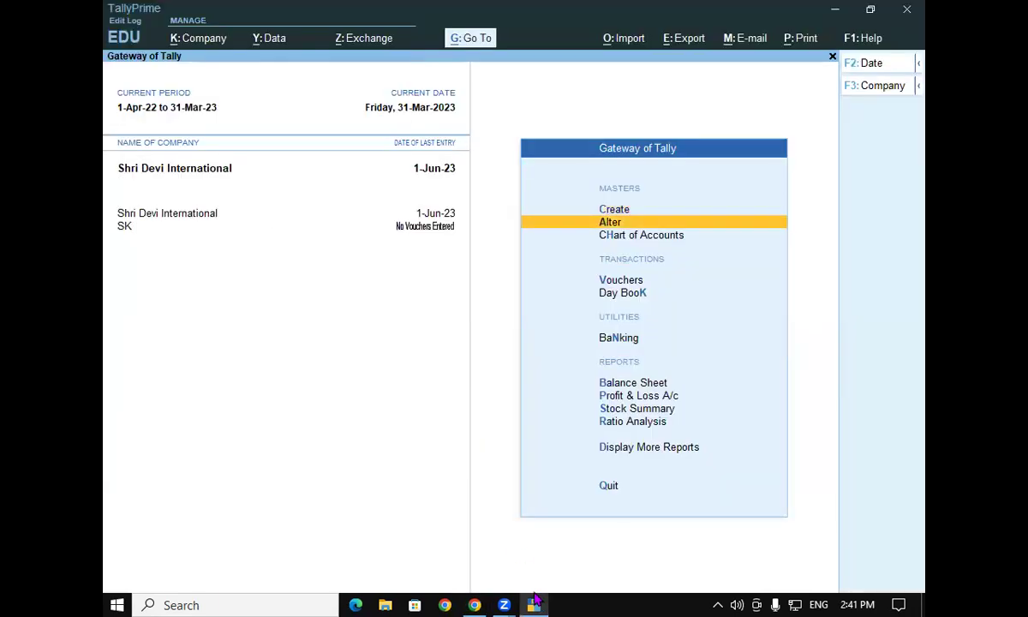
{"action": "key", "text": "Return"}
{"action": "key", "text": "Down"}
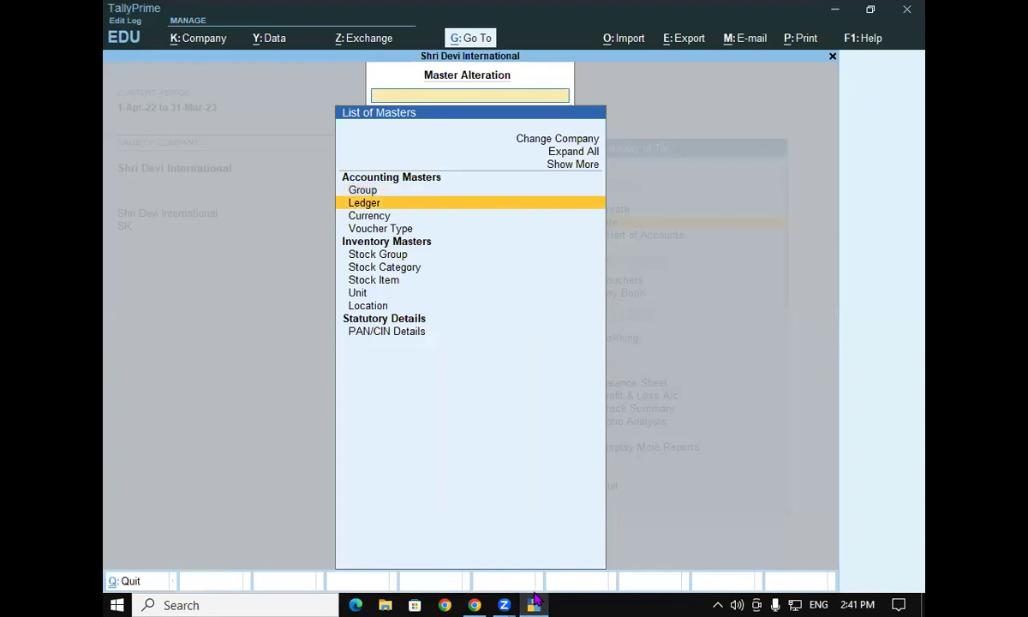
{"action": "key", "text": "Return"}
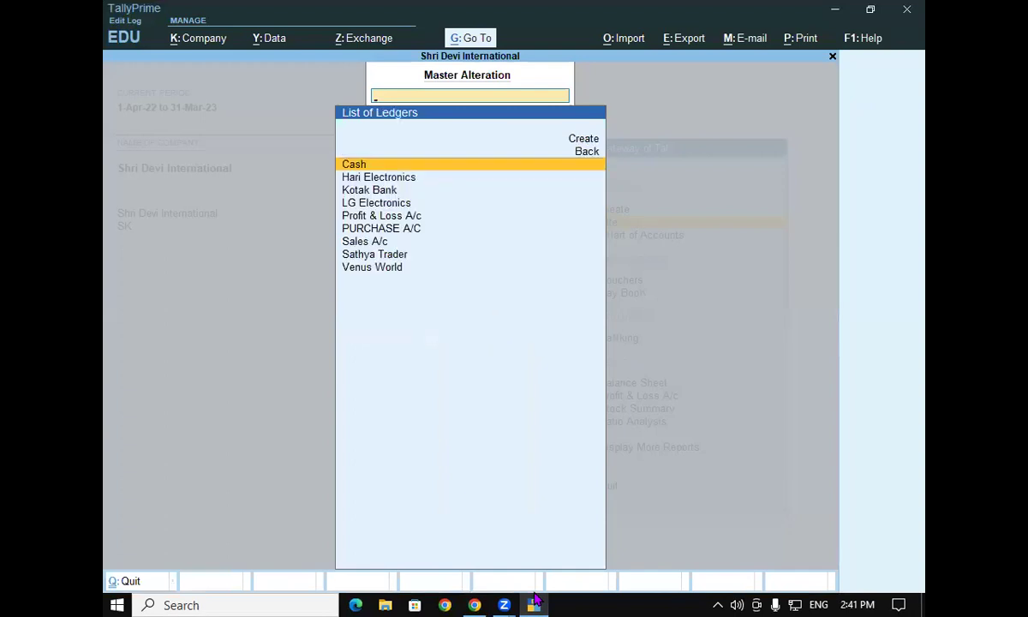
{"action": "key", "text": "Down"}
{"action": "key", "text": "Down"}
{"action": "key", "text": "Down"}
{"action": "key", "text": "Down"}
{"action": "key", "text": "Down"}
{"action": "key", "text": "Down"}
{"action": "key", "text": "Return"}
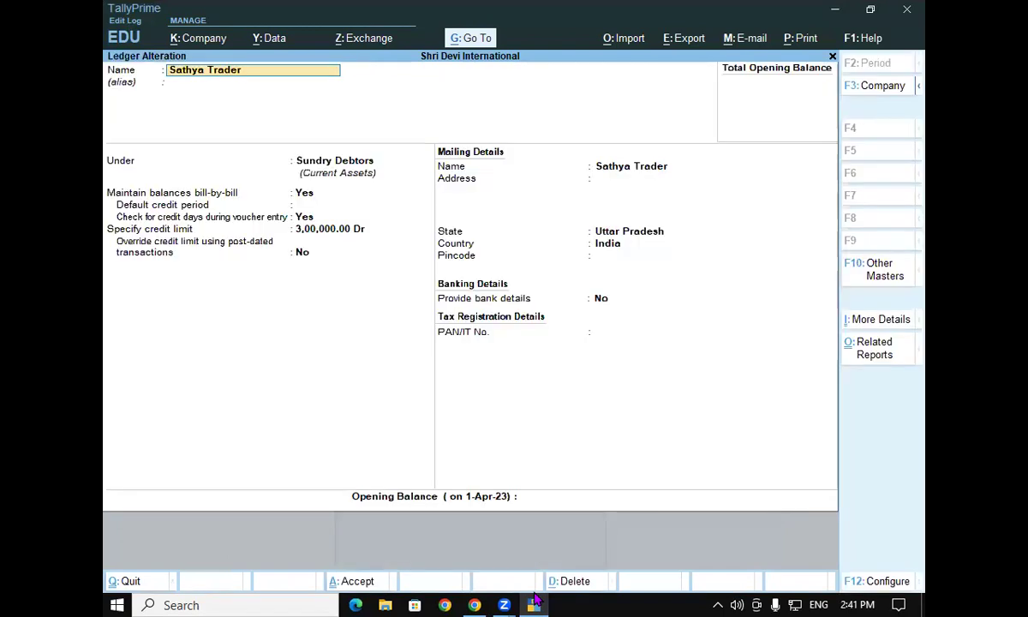
Set the Sathya Trader ledger's default credit period to 30 days, keeping the other credit, mailing and banking values
{"action": "key", "text": "Return"}
{"action": "key", "text": "Return"}
{"action": "key", "text": "Return"}
{"action": "type", "text": "30"}
{"action": "key", "text": "Return"}
{"action": "key", "text": "Return"}
{"action": "key", "text": "Return"}
{"action": "key", "text": "Return"}
{"action": "key", "text": "Return"}
{"action": "key", "text": "Return"}
{"action": "key", "text": "Return"}
{"action": "key", "text": "Return"}
{"action": "key", "text": "Return"}
{"action": "key", "text": "Return"}
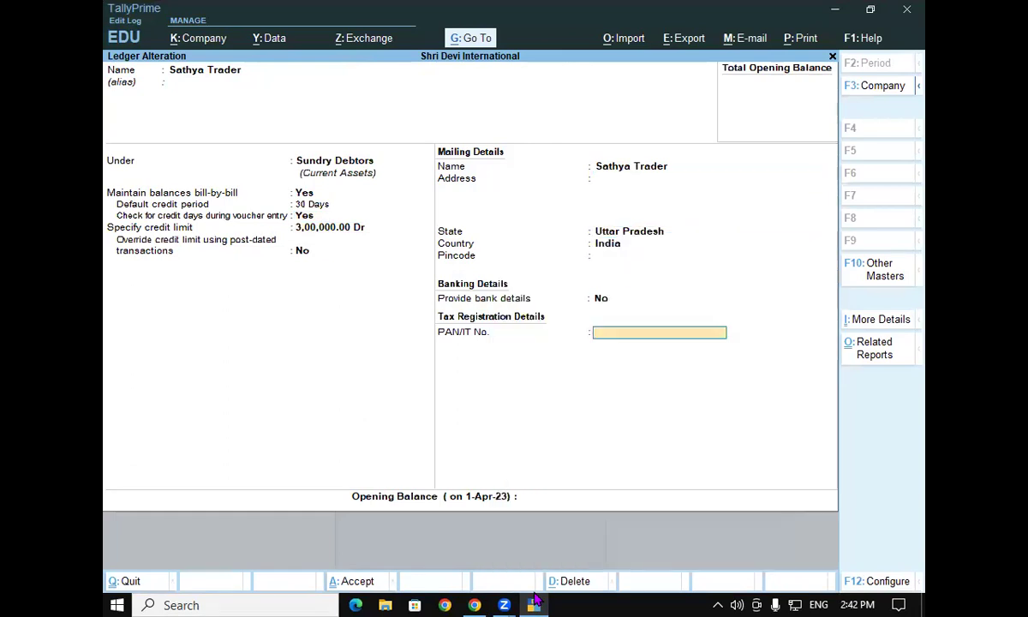
Save the altered Sathya Trader ledger and return to the Gateway of Tally
{"action": "key", "text": "Return"}
{"action": "key", "text": "Return"}
{"action": "key", "text": "Return"}
{"action": "key", "text": "Return"}
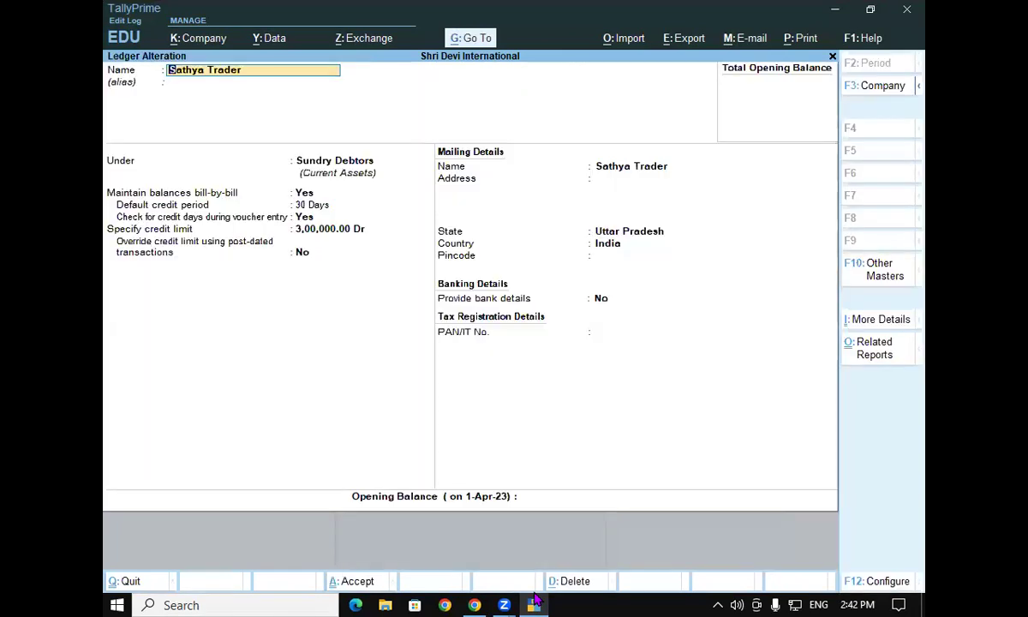
{"action": "key", "text": "Escape"}
{"action": "key", "text": "Escape"}
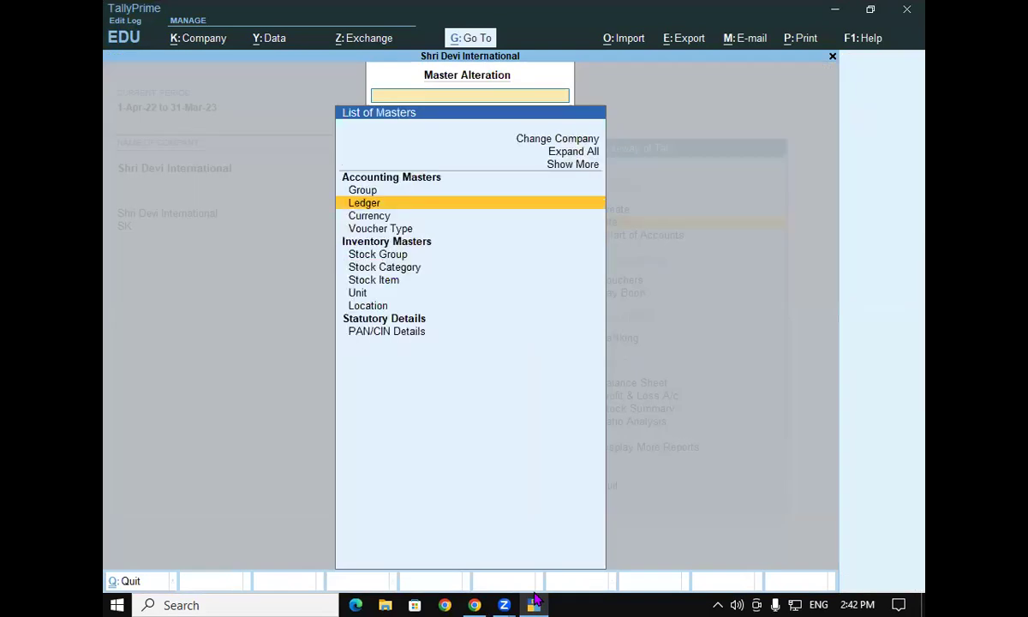
{"action": "key", "text": "Escape"}
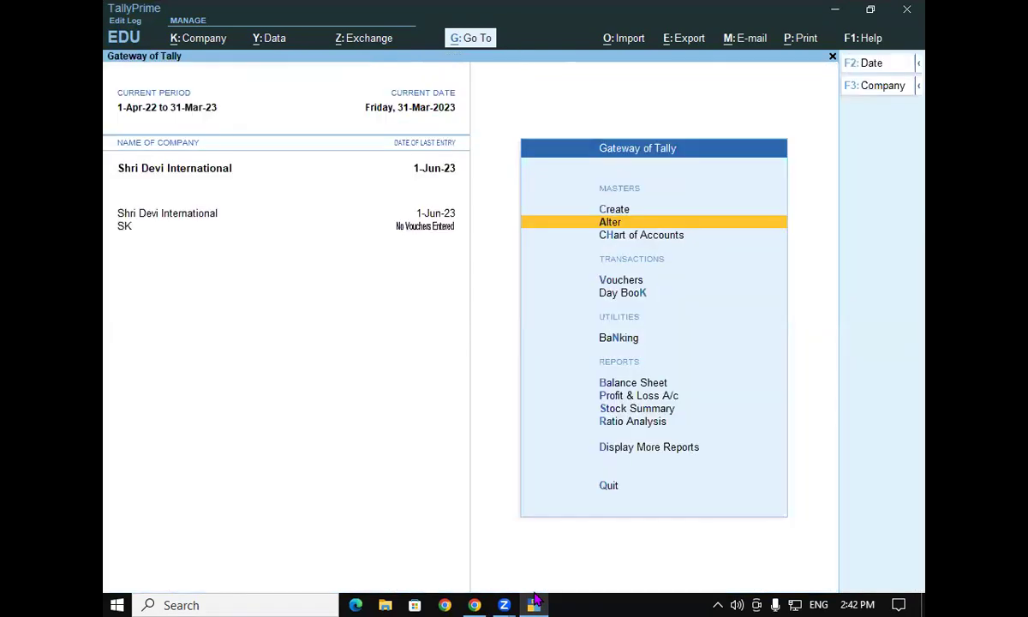
Switch to the browser course document and read Illustration 6 on sales vouchers exceeding the credit limit
{"action": "left_click", "coordinate": [473, 605]}
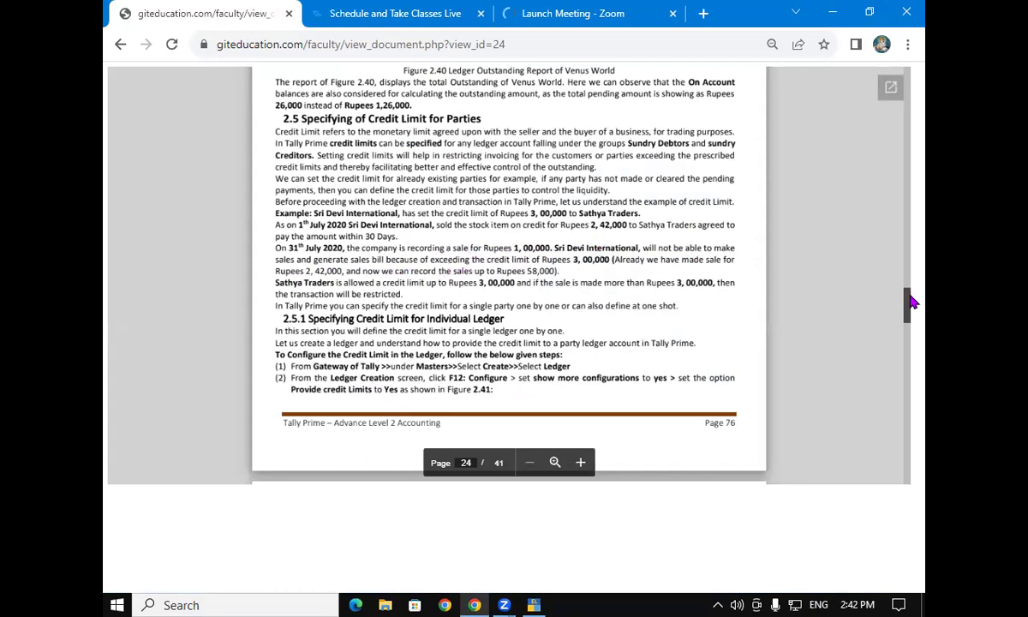
{"action": "left_click_drag", "start_coordinate": [912, 303], "coordinate": [910, 332]}
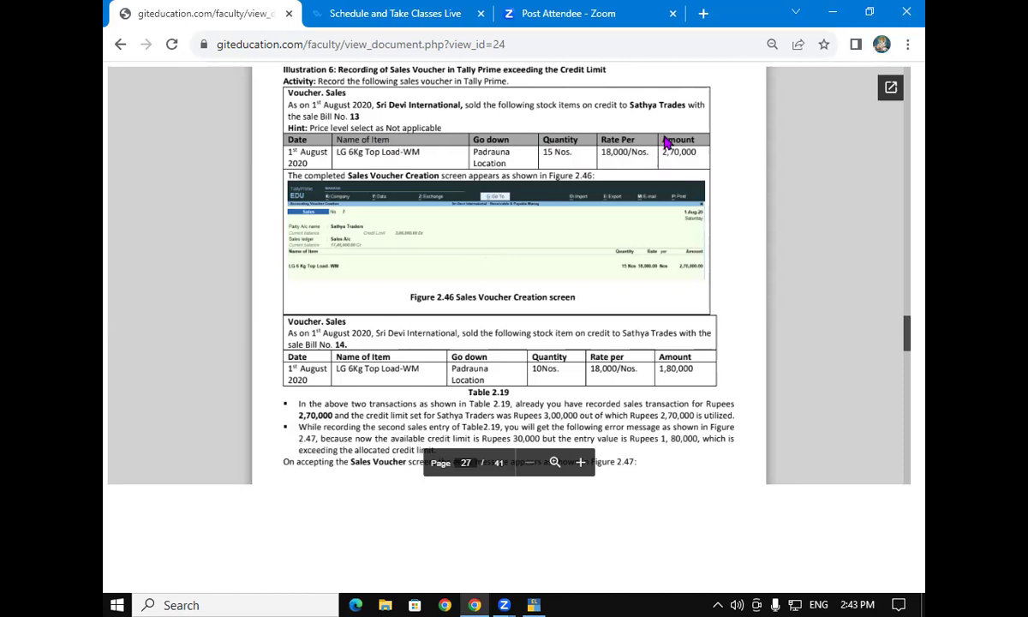
{"action": "left_click", "coordinate": [701, 8]}
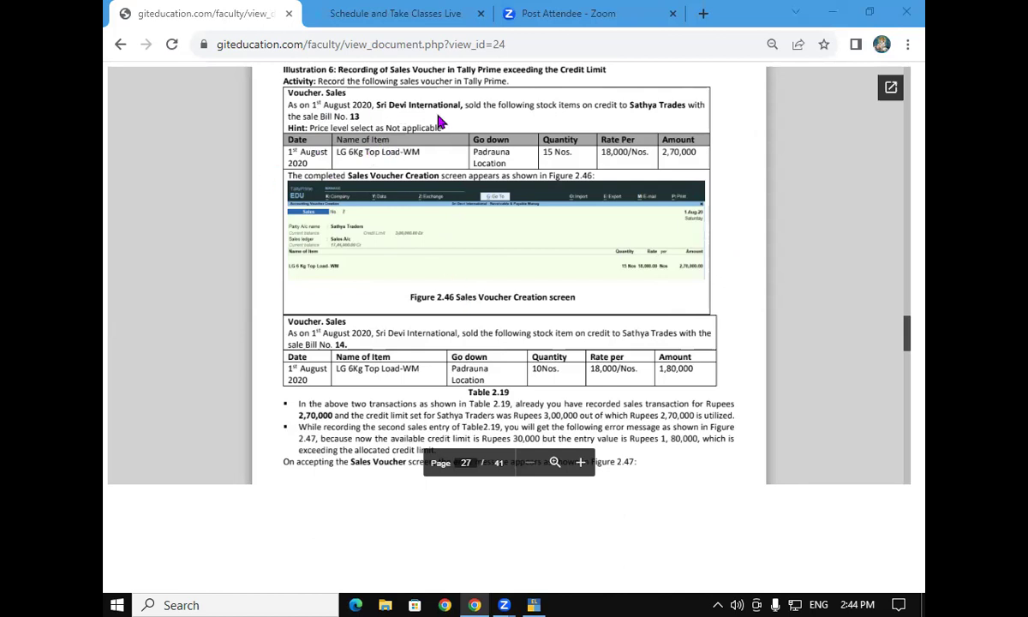
{"action": "left_click", "coordinate": [538, 604]}
{"action": "key", "text": "v"}
{"action": "key", "text": "F8"}
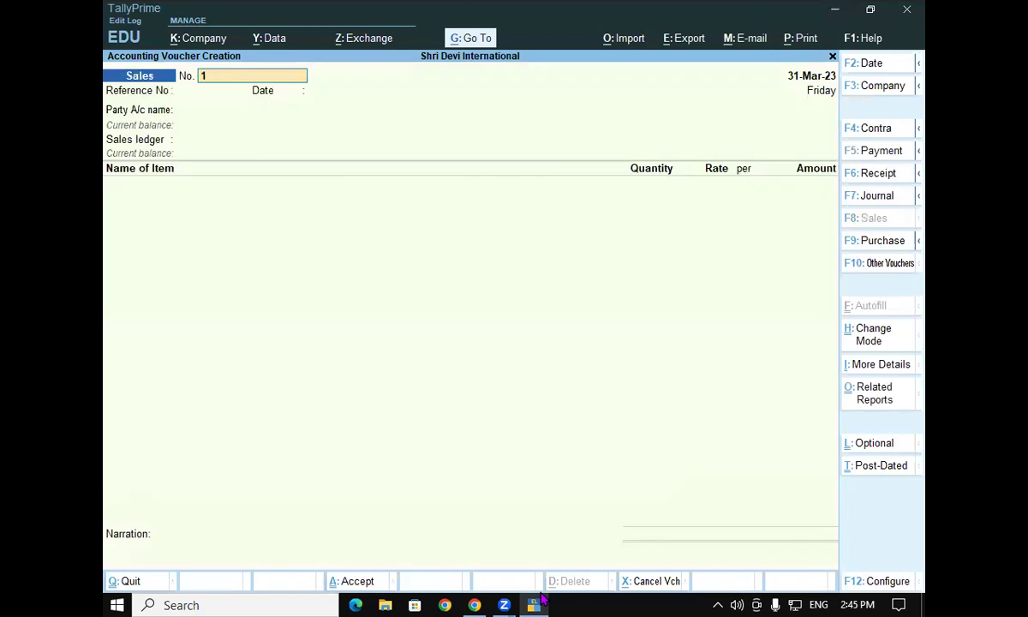
{"action": "key", "text": "Return"}
{"action": "type", "text": "13"}
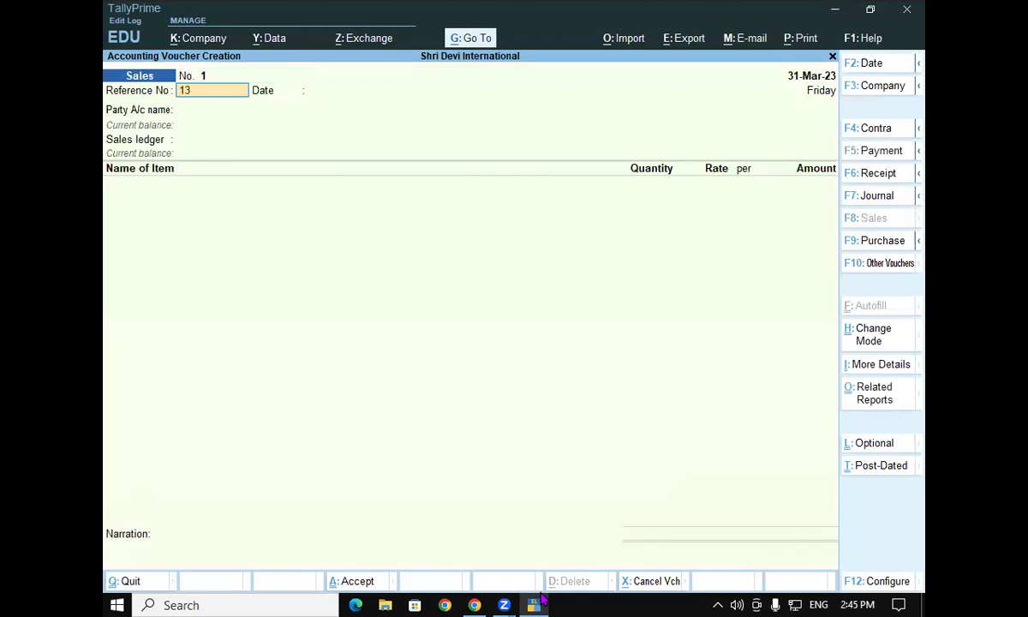
{"action": "key", "text": "Return"}
{"action": "key", "text": "Return"}
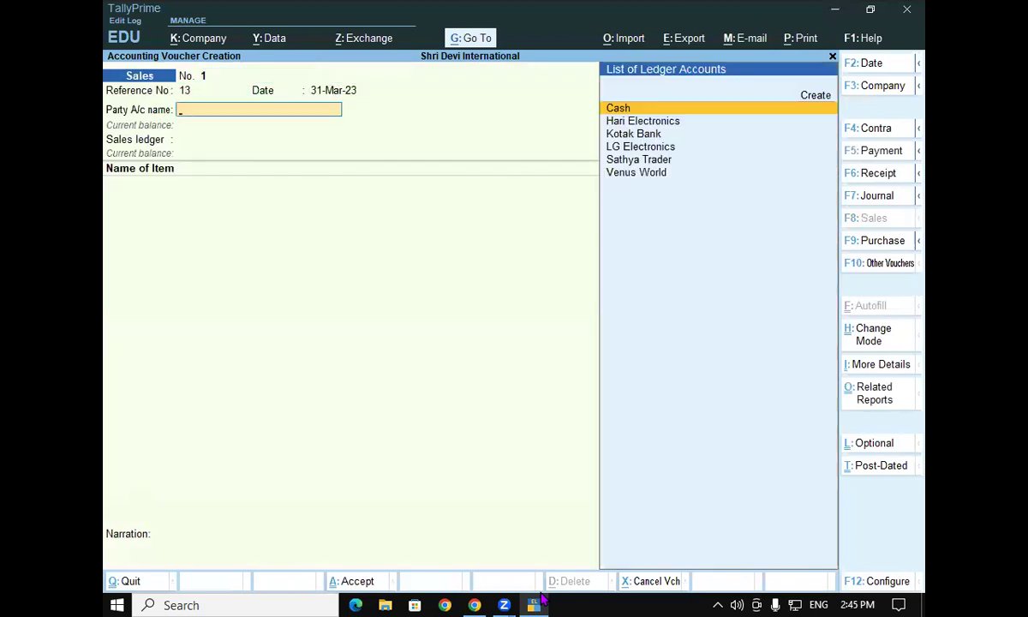
{"action": "key", "text": "Escape"}
{"action": "key", "text": "Escape"}
{"action": "key", "text": "n"}
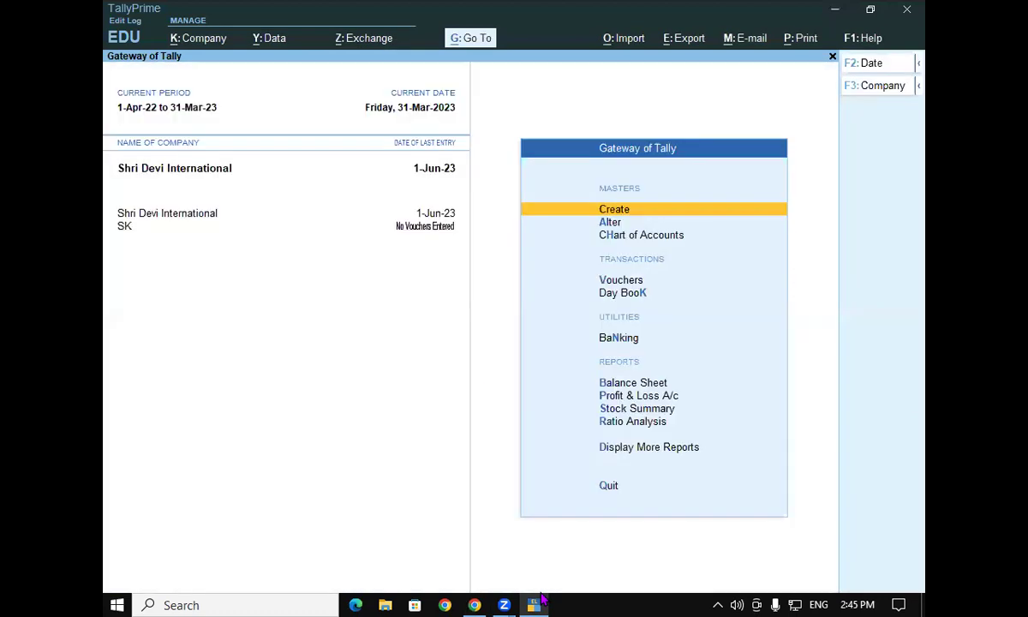
Change the current period to run from 1-4-2023 to 31-3-24
{"action": "key", "text": "F2"}
{"action": "type", "text": "1-4-2023"}
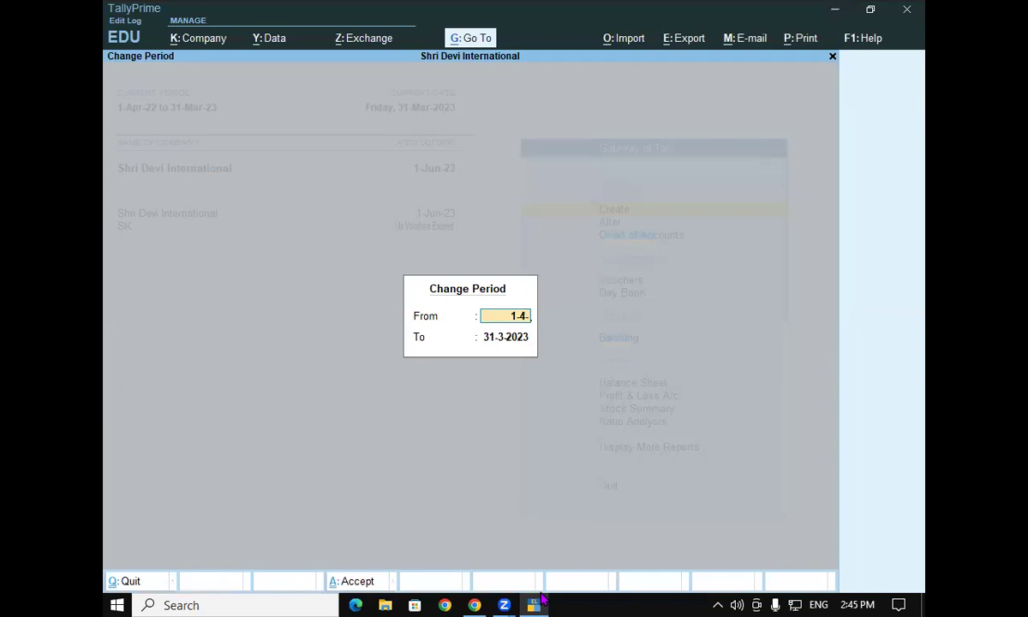
{"action": "key", "text": "Return"}
{"action": "key", "text": "BackSpace"}
{"action": "type", "text": "31"}
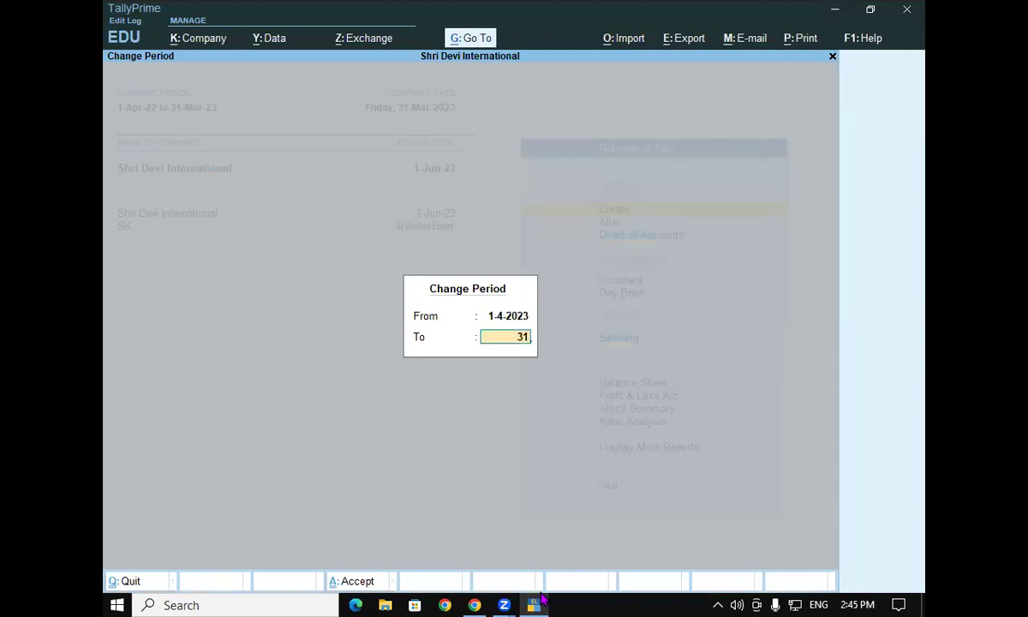
{"action": "type", "text": "-3-24"}
{"action": "key", "text": "Return"}
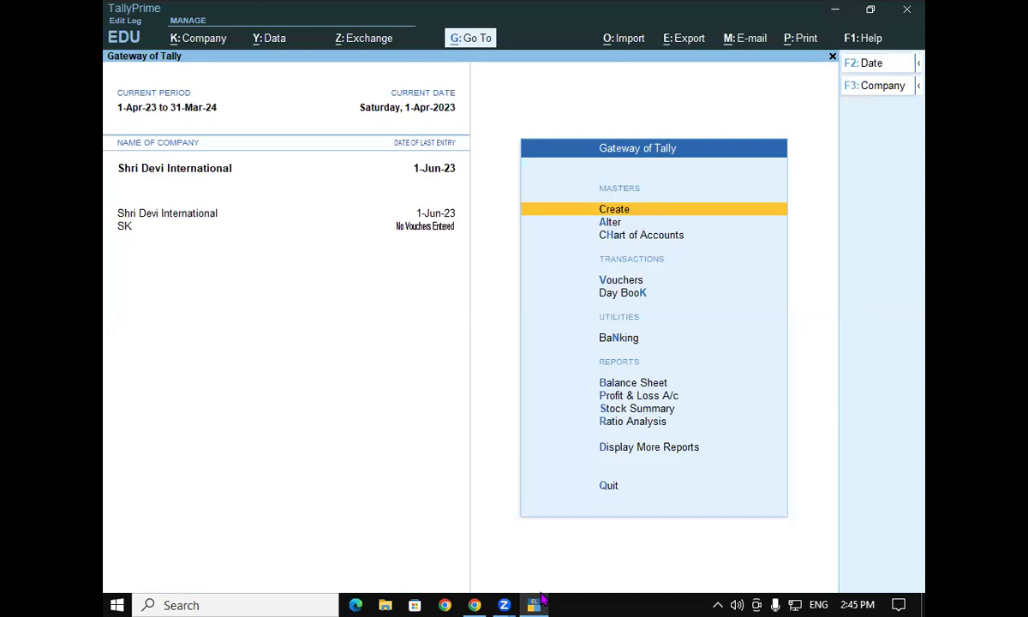
Start a sales voucher with reference number 13 and reference date 1-Apr-23
{"action": "key", "text": "v"}
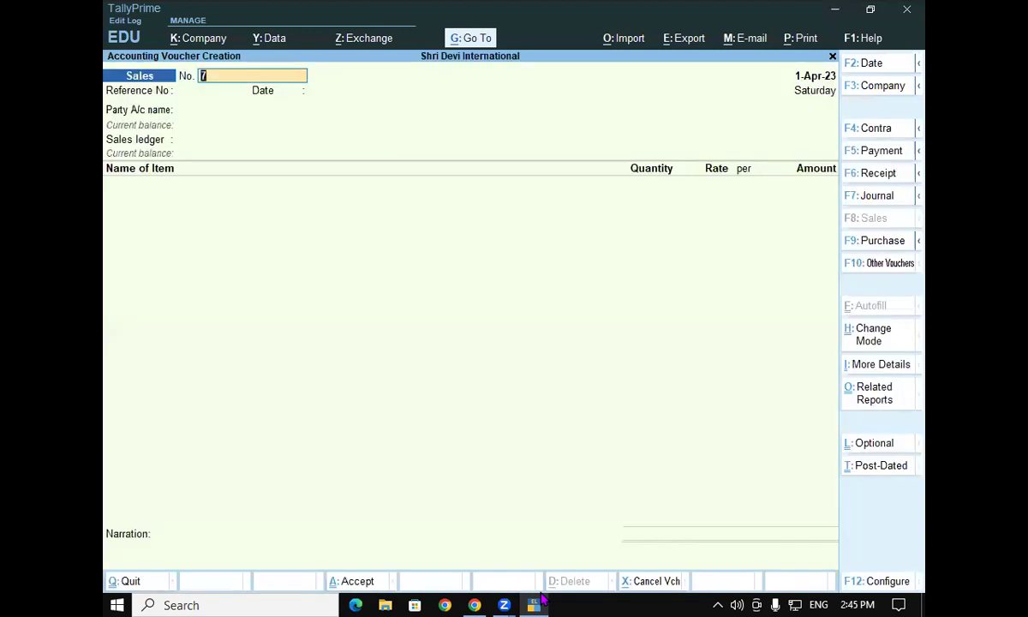
{"action": "key", "text": "Return"}
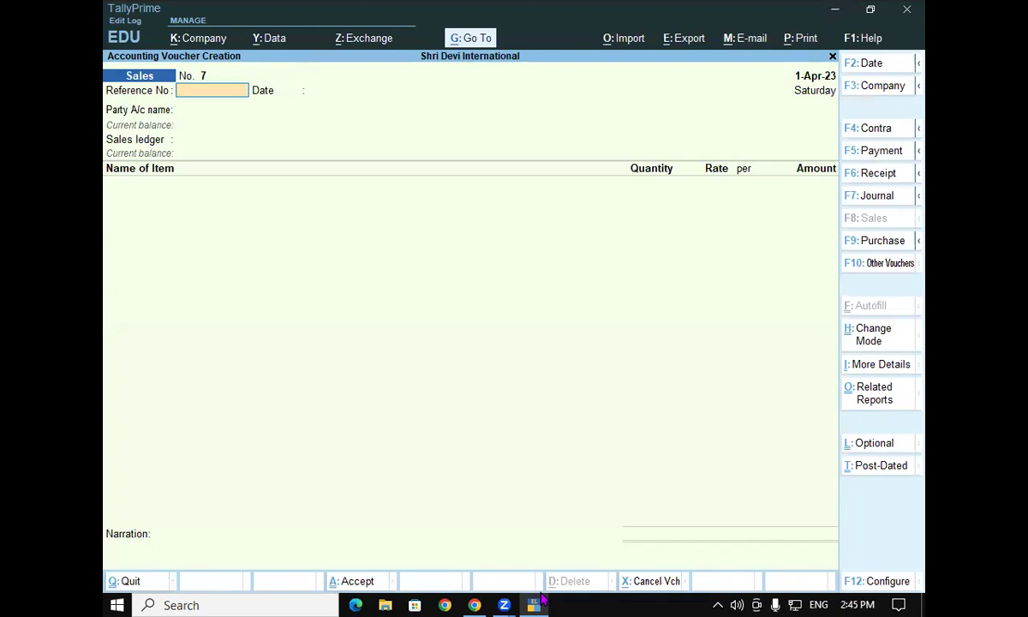
{"action": "type", "text": "13"}
{"action": "key", "text": "Return"}
{"action": "key", "text": "Return"}
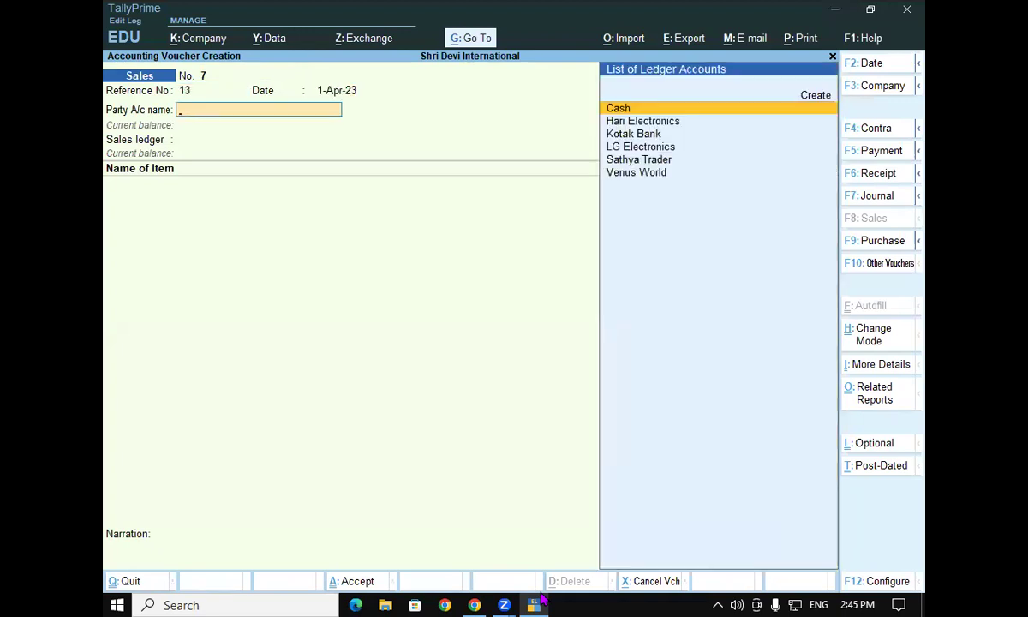
Choose Sathya Trader as the party, accept the default dispatch and party details, and use Sales A/c as the sales ledger
{"action": "type", "text": "Sa"}
{"action": "key", "text": "Return"}
{"action": "key", "text": "Return"}
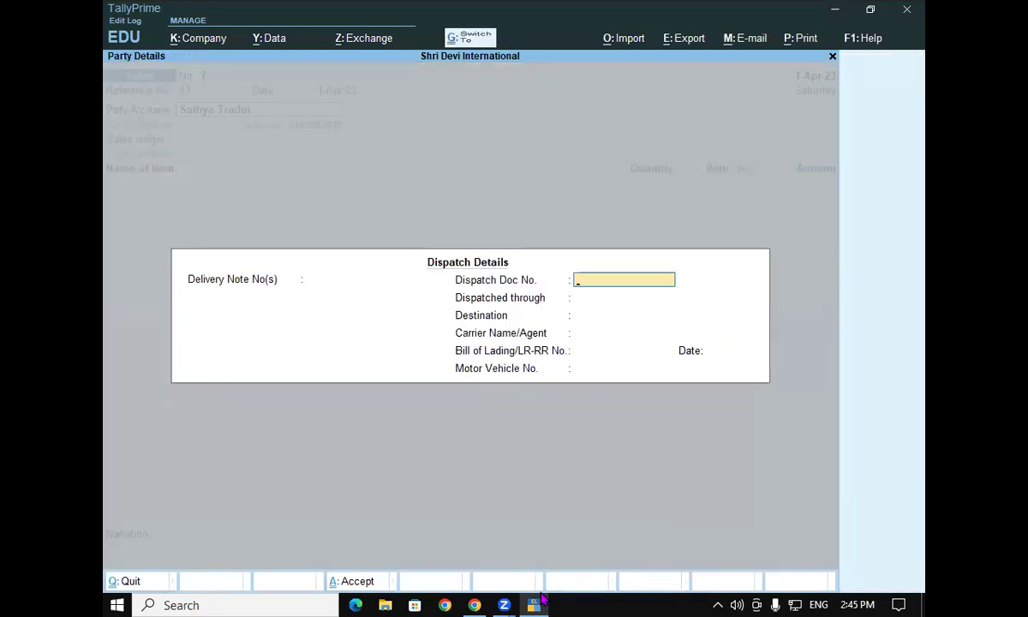
{"action": "key", "text": "ctrl+a"}
{"action": "key", "text": "ctrl+a"}
{"action": "key", "text": "Return"}
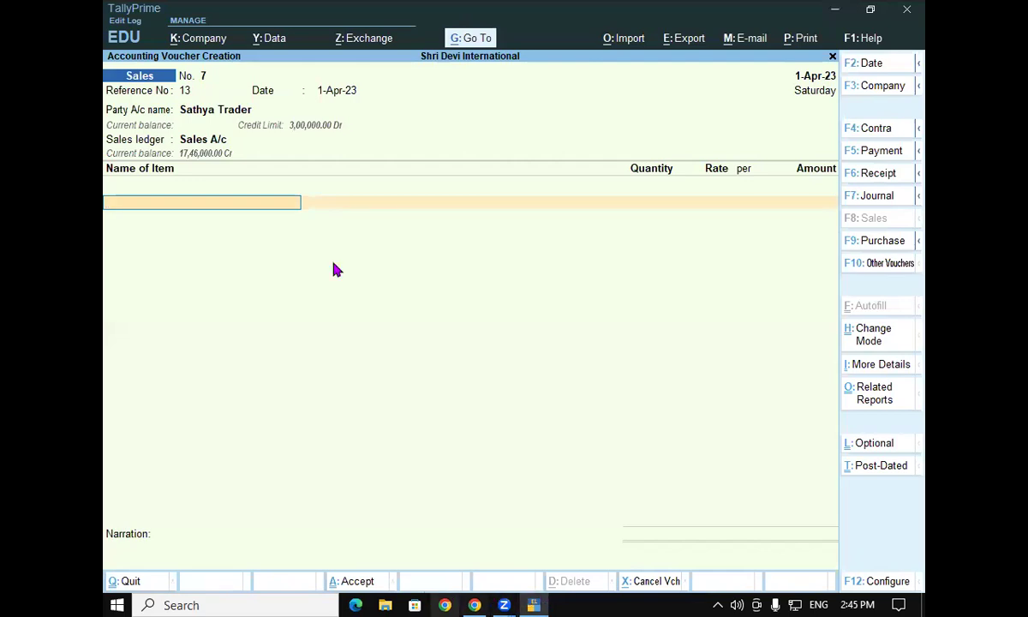
Check the item in the browser document, return to TallyPrime and add Lg 6KG Top Load WM from the GKP Up location
{"action": "key", "text": "alt+Tab"}
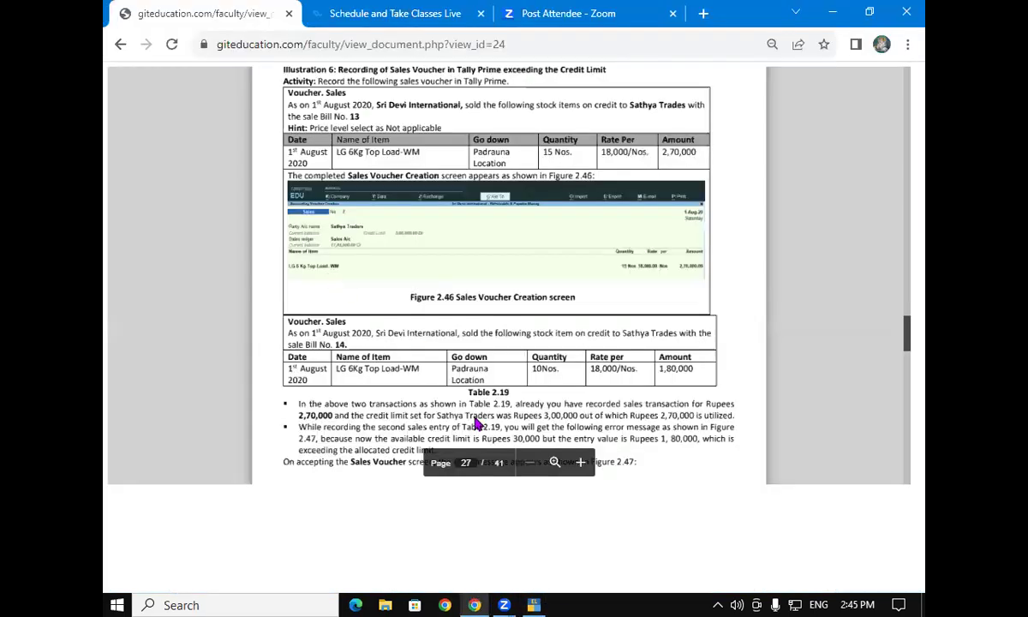
{"action": "left_click", "coordinate": [536, 603]}
{"action": "type", "text": "Lg"}
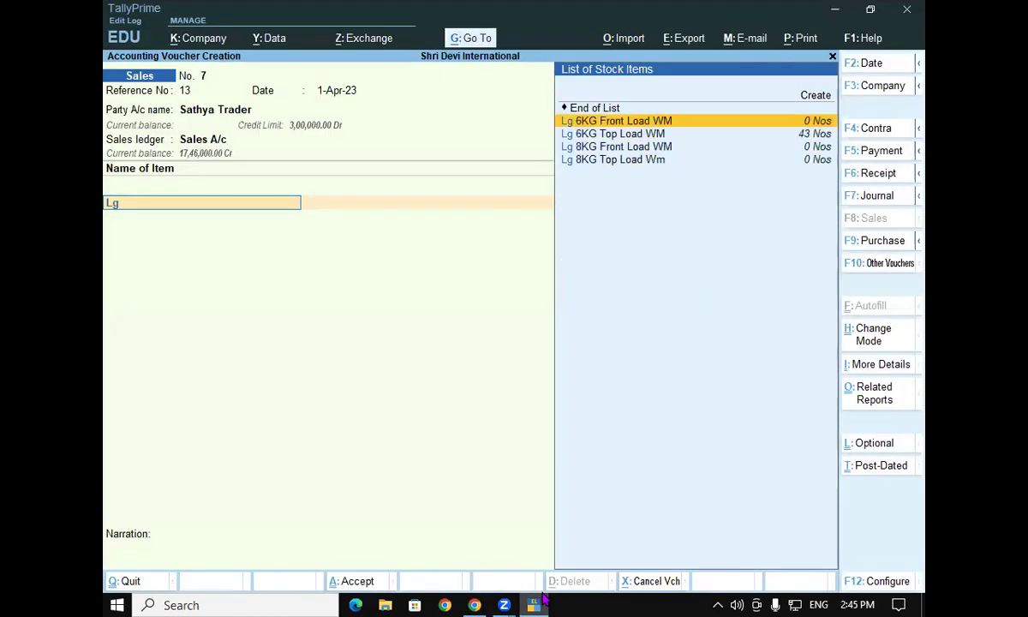
{"action": "key", "text": "Down"}
{"action": "key", "text": "Return"}
{"action": "key", "text": "Return"}
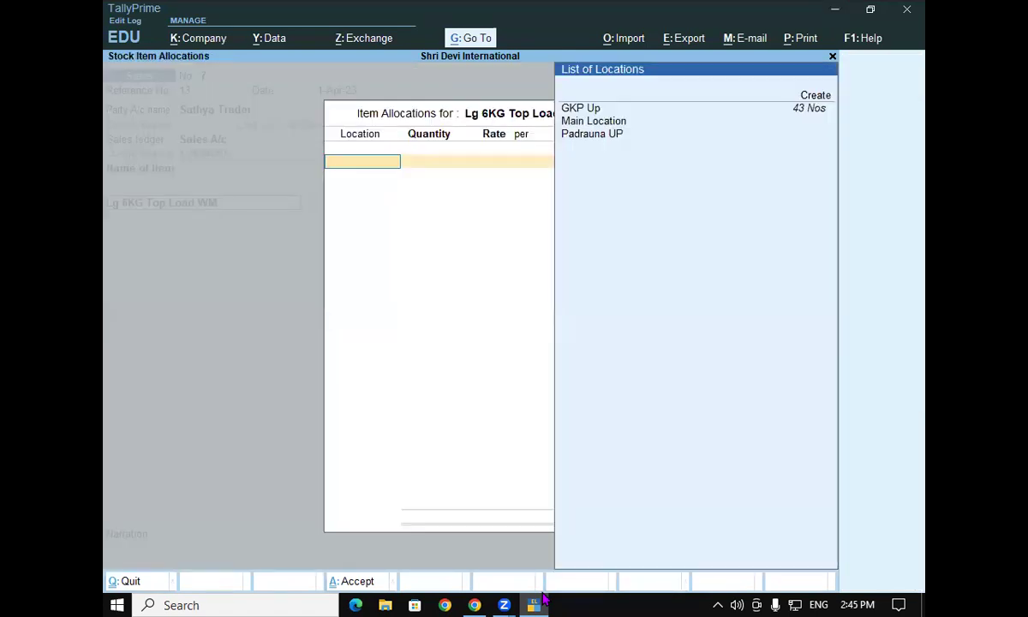
{"action": "key", "text": "Down"}
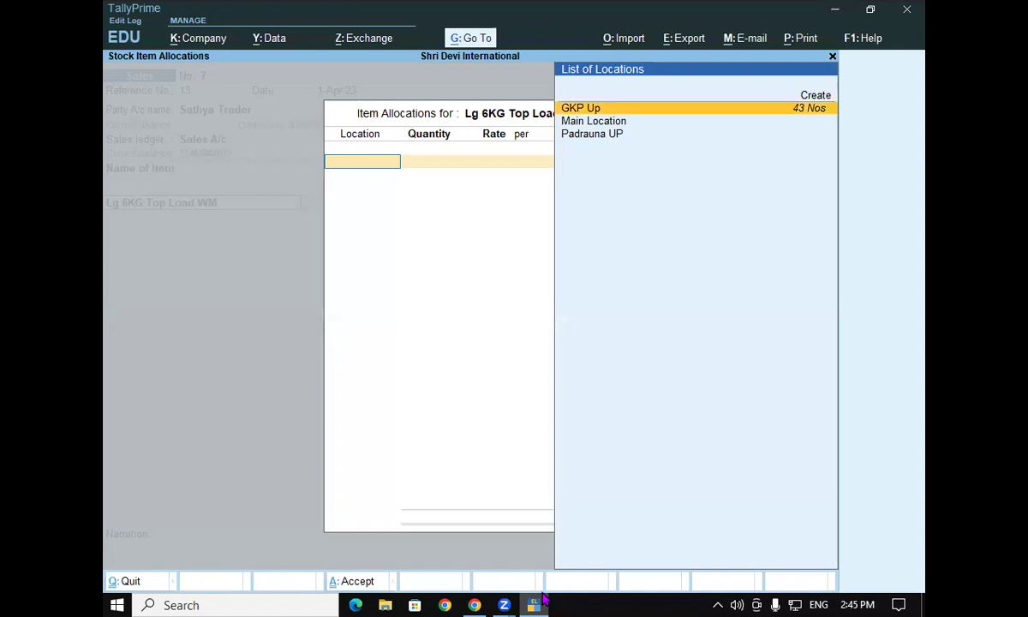
{"action": "key", "text": "Return"}
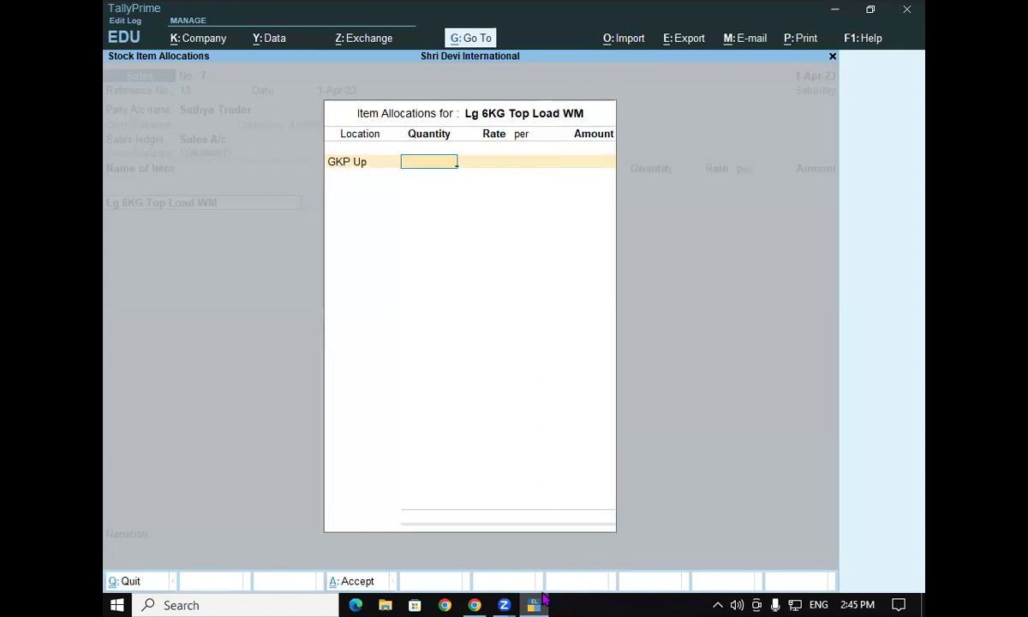
Check the document's quantity, enter 15 Nos in TallyPrime at the 18,000 rate, and accept the item allocation
{"action": "left_click", "coordinate": [542, 603]}
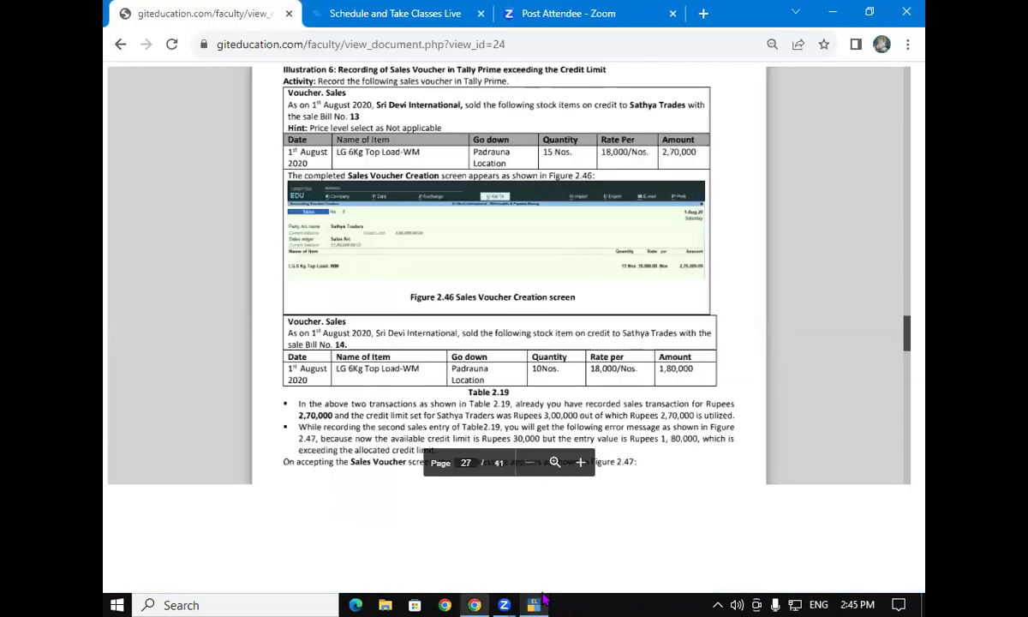
{"action": "left_click", "coordinate": [534, 604]}
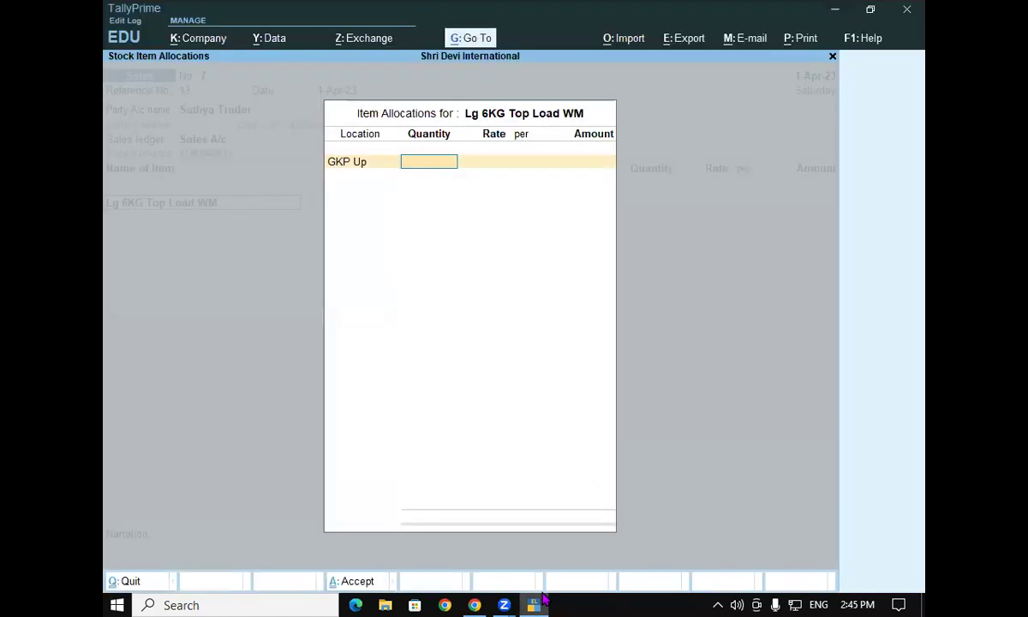
{"action": "type", "text": "15"}
{"action": "key", "text": "Return"}
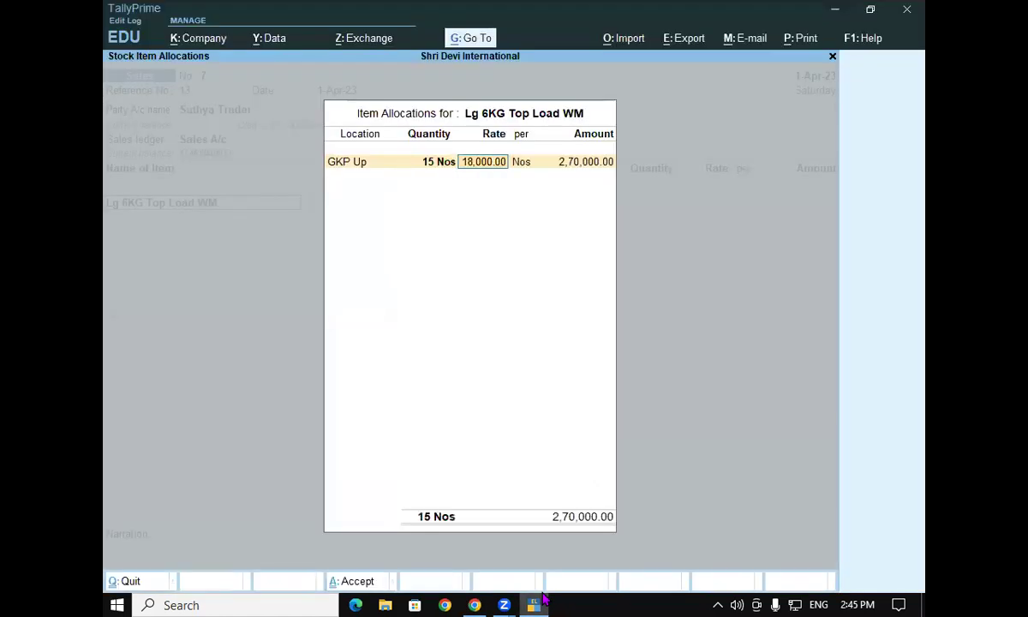
{"action": "key", "text": "Return"}
{"action": "key", "text": "Return"}
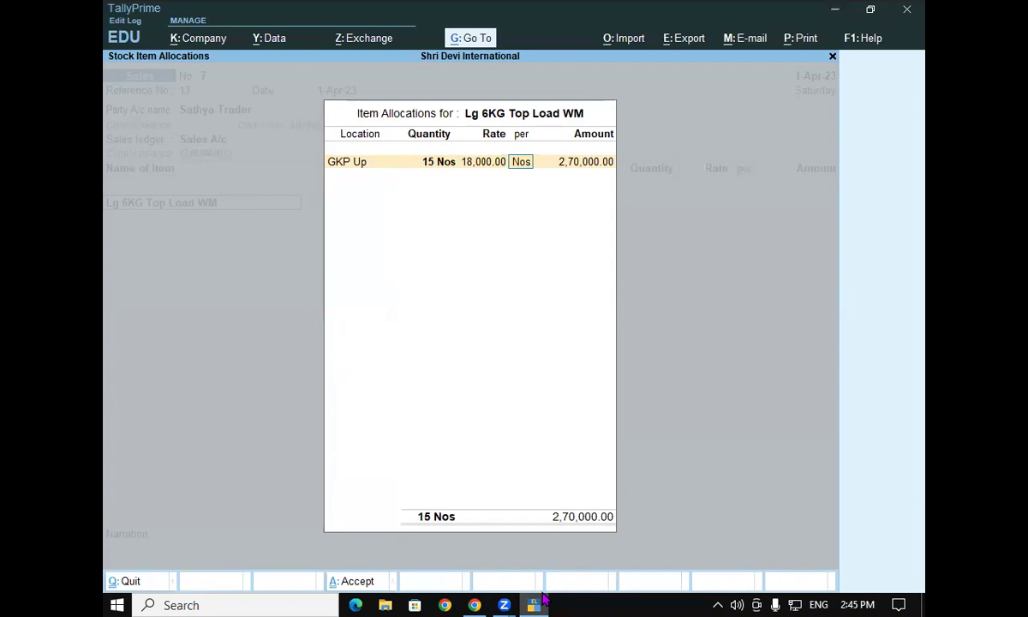
{"action": "key", "text": "Return"}
{"action": "key", "text": "Return"}
{"action": "key", "text": "Return"}
{"action": "key", "text": "Return"}
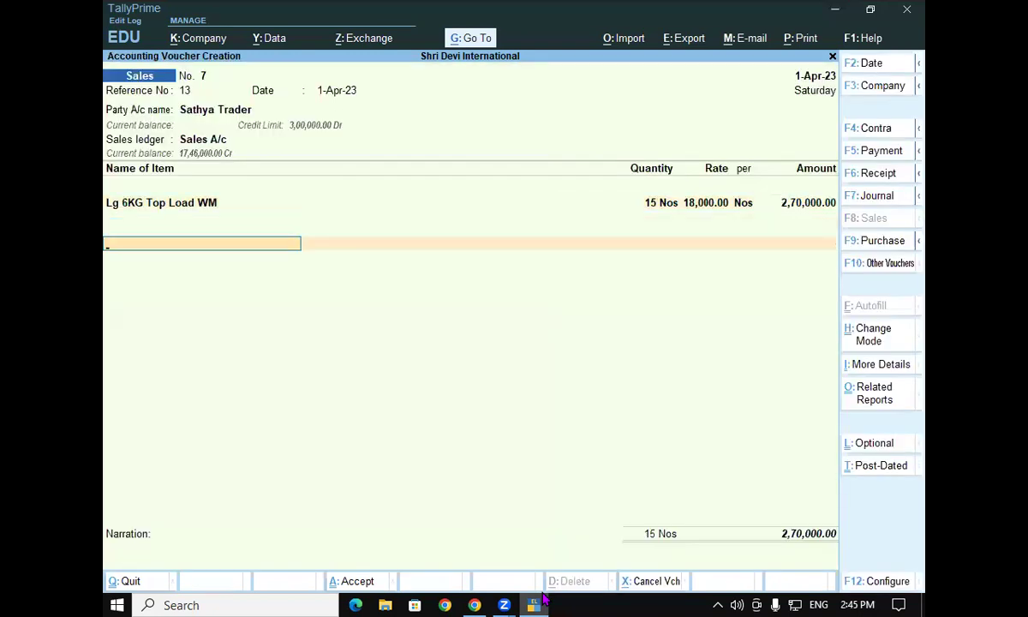
End the item list, allocate the amount to new reference 13 with 30 credit days, and save the sales voucher
{"action": "key", "text": "Return"}
{"action": "key", "text": "Return"}
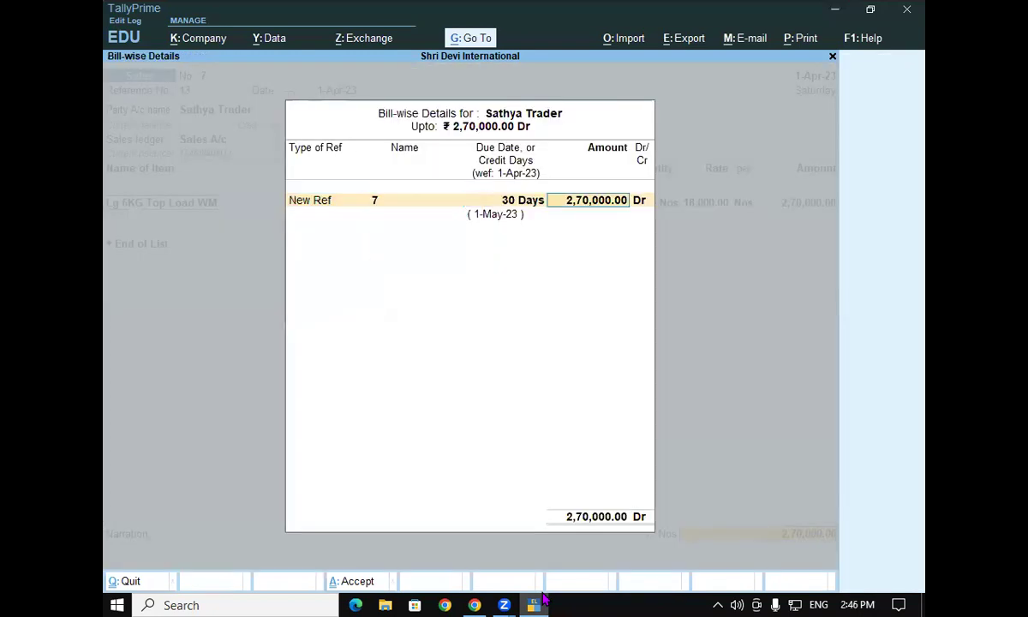
{"action": "key", "text": "BackSpace"}
{"action": "type", "text": "13"}
{"action": "key", "text": "Return"}
{"action": "key", "text": "Return"}
{"action": "key", "text": "Return"}
{"action": "key", "text": "Return"}
{"action": "key", "text": "Return"}
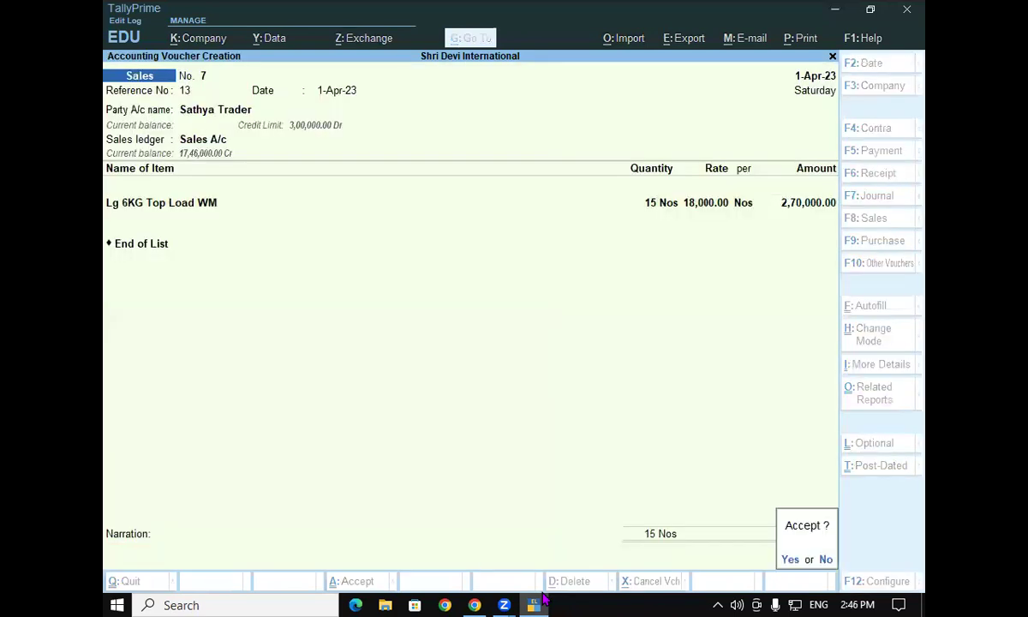
{"action": "key", "text": "Return"}
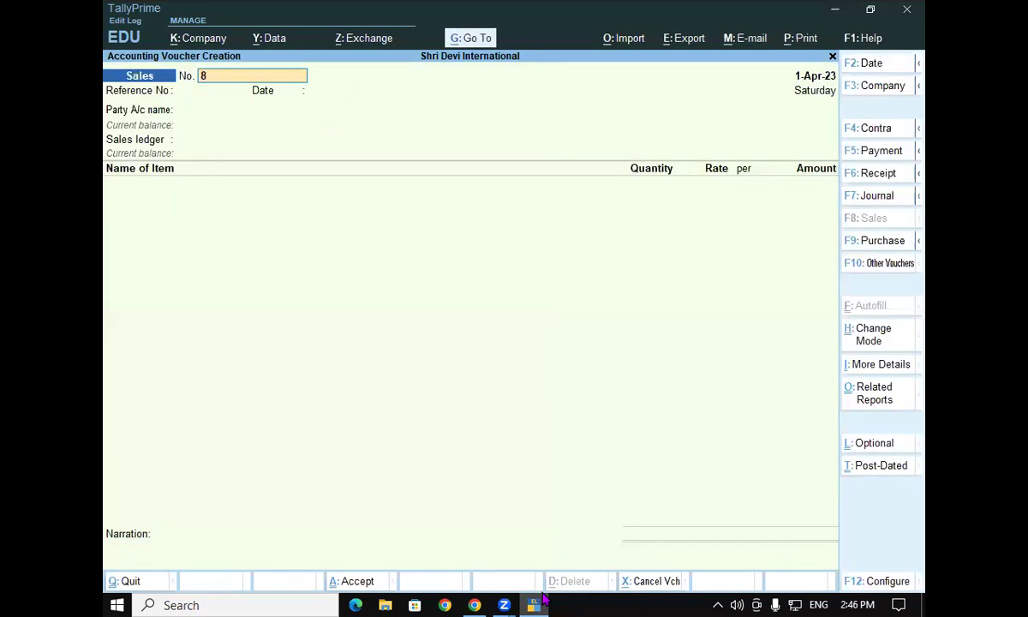
Start a sales voucher with reference number 14 for Sathya Trader, accepting the default dispatch details and Sales A/c ledger
{"action": "key", "text": "Return"}
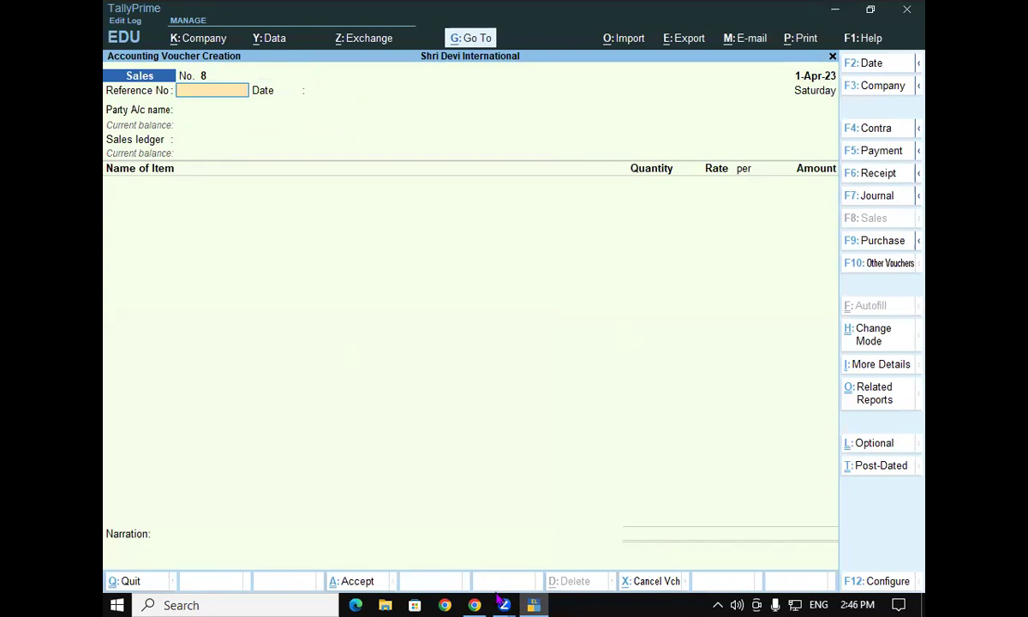
{"action": "type", "text": "4"}
{"action": "key", "text": "Return"}
{"action": "key", "text": "Return"}
{"action": "type", "text": "Sa"}
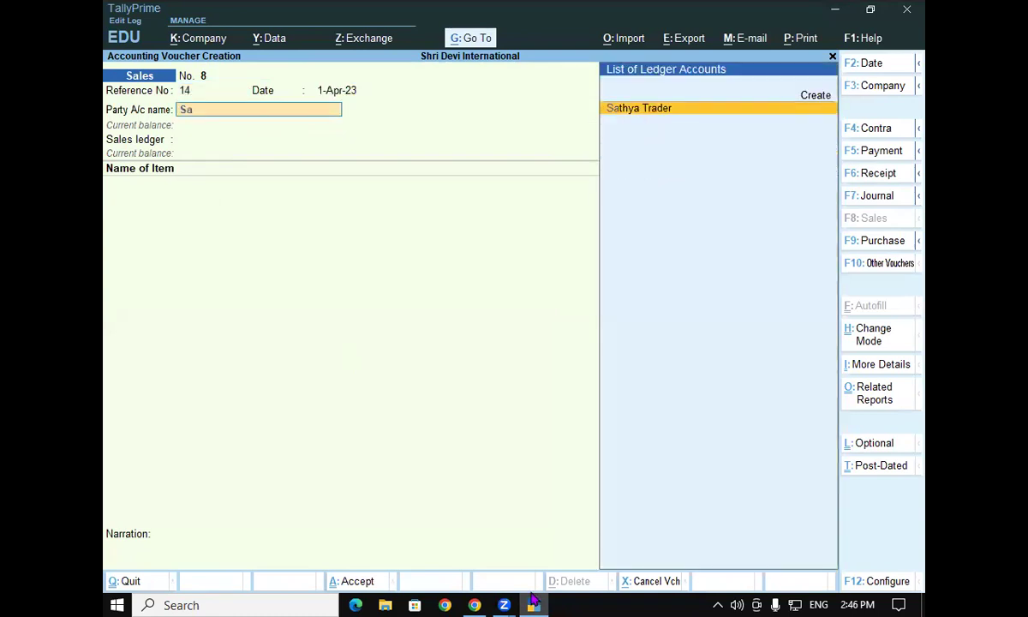
{"action": "key", "text": "Return"}
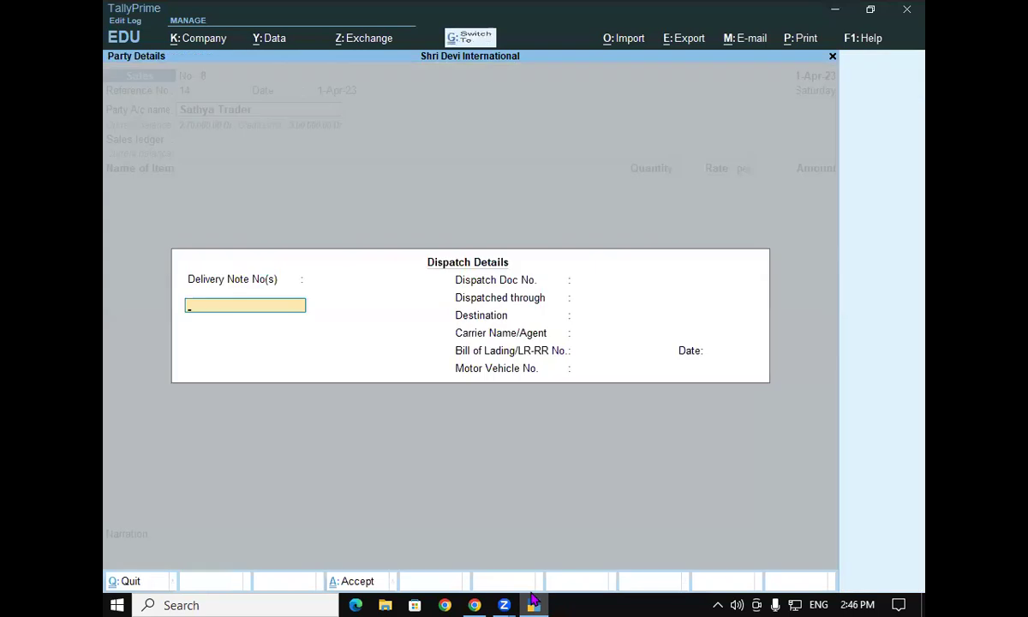
{"action": "key", "text": "ctrl+a"}
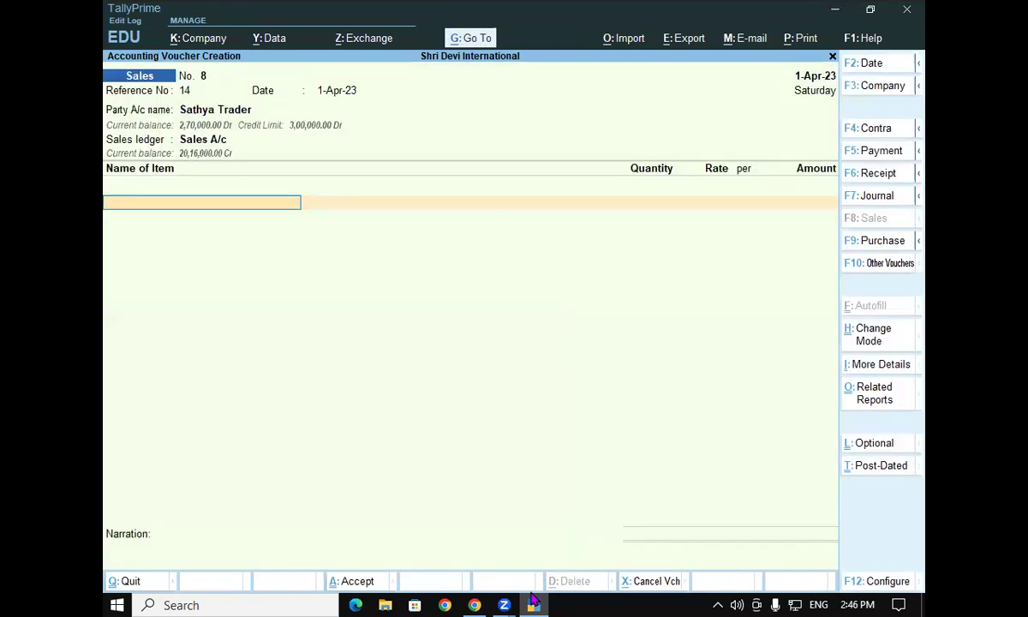
Check the item in the browser document, return to TallyPrime and add Lg 6KG Top Load WM from the GKP Up location
{"action": "type", "text": "Lg"}
{"action": "left_click", "coordinate": [533, 604]}
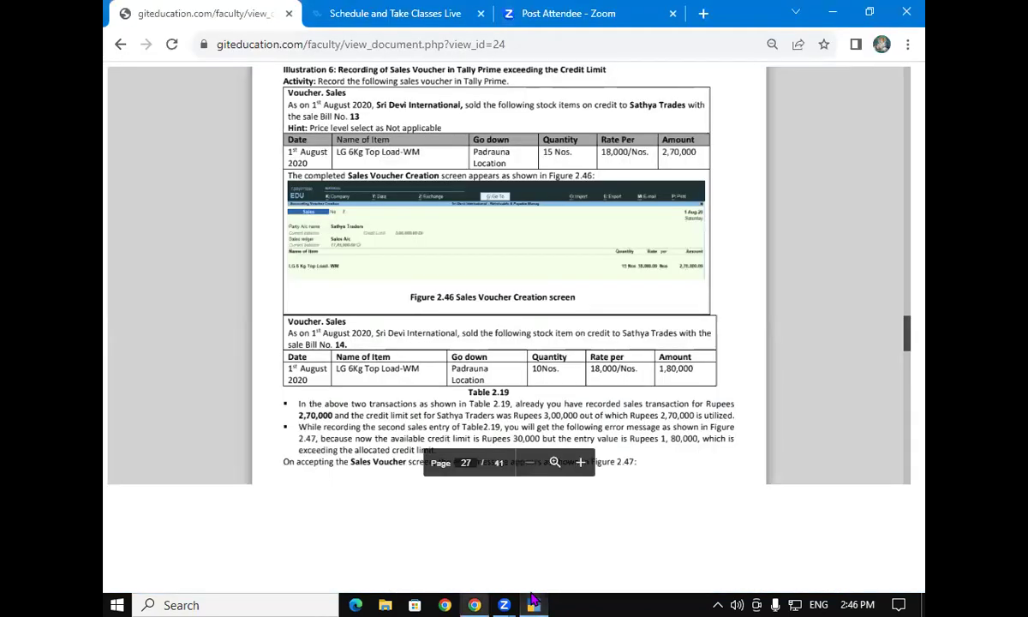
{"action": "left_click", "coordinate": [533, 603]}
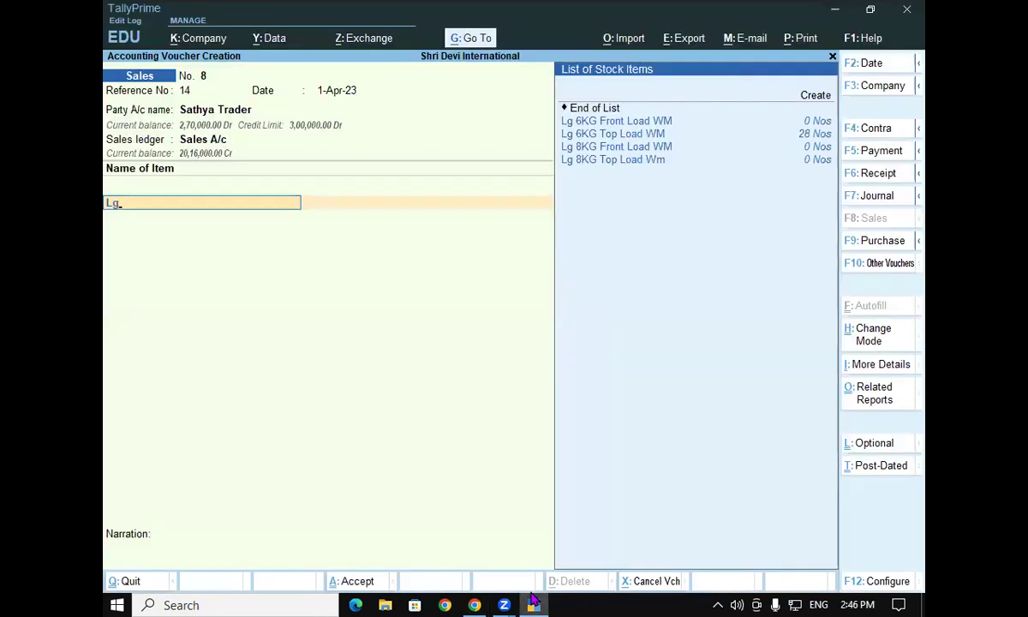
{"action": "key", "text": "Down"}
{"action": "key", "text": "Down"}
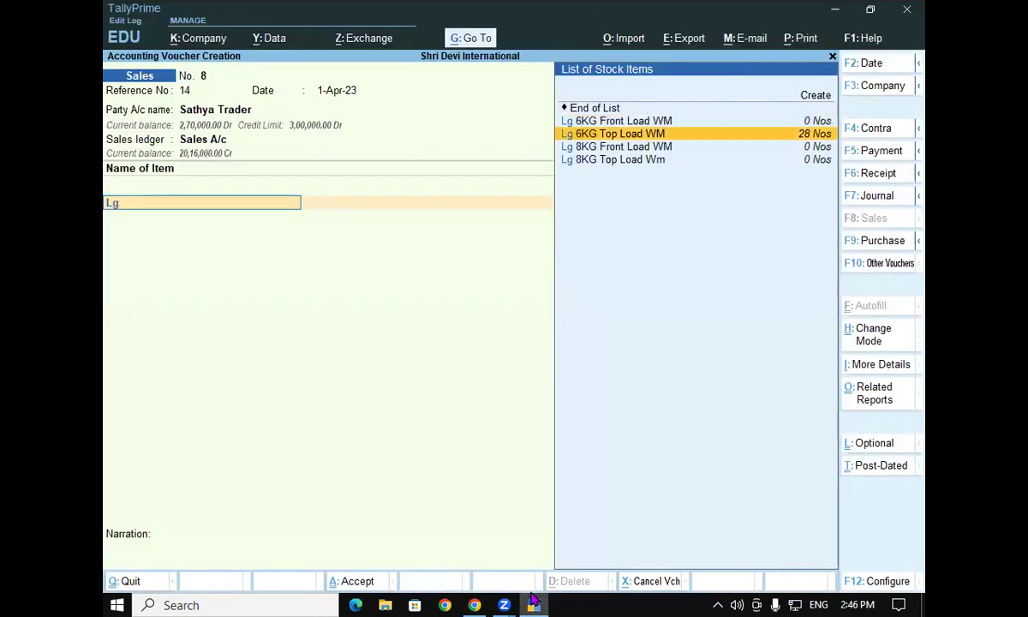
{"action": "key", "text": "Return"}
{"action": "key", "text": "Return"}
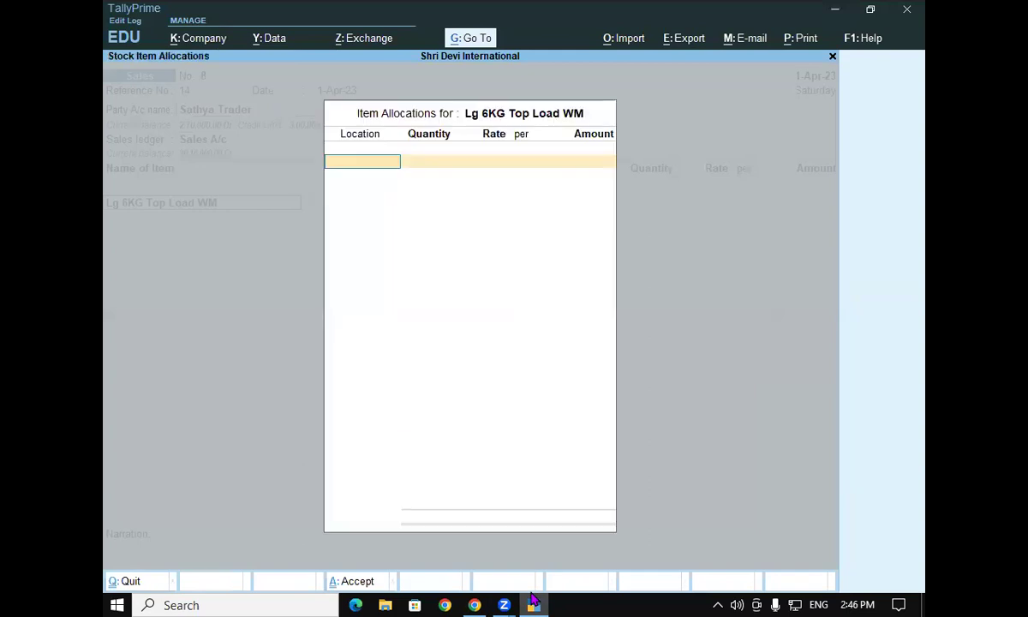
{"action": "key", "text": "Down"}
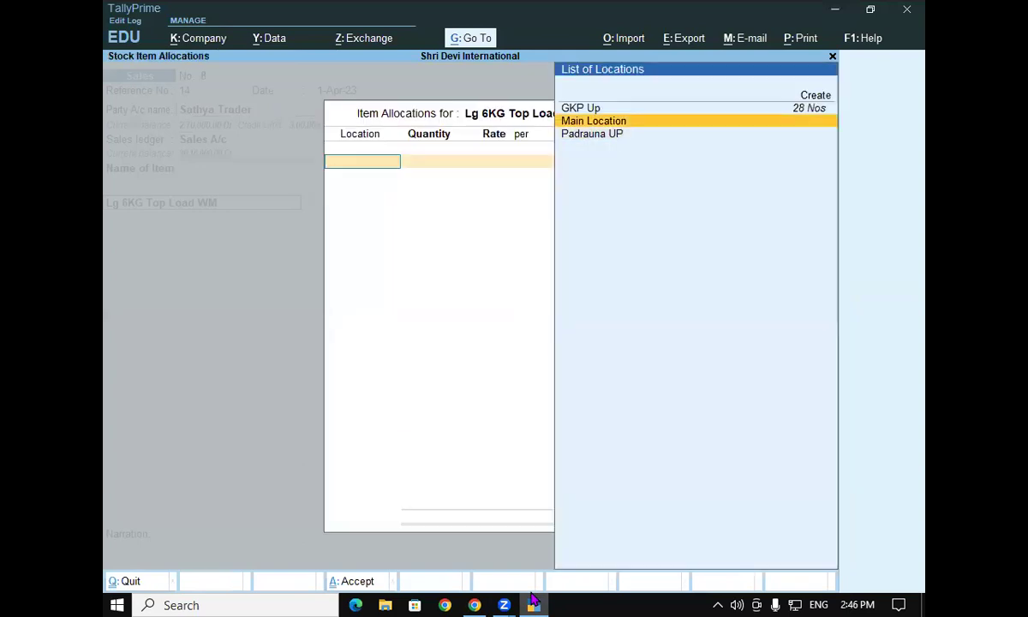
{"action": "key", "text": "Up"}
{"action": "key", "text": "Return"}
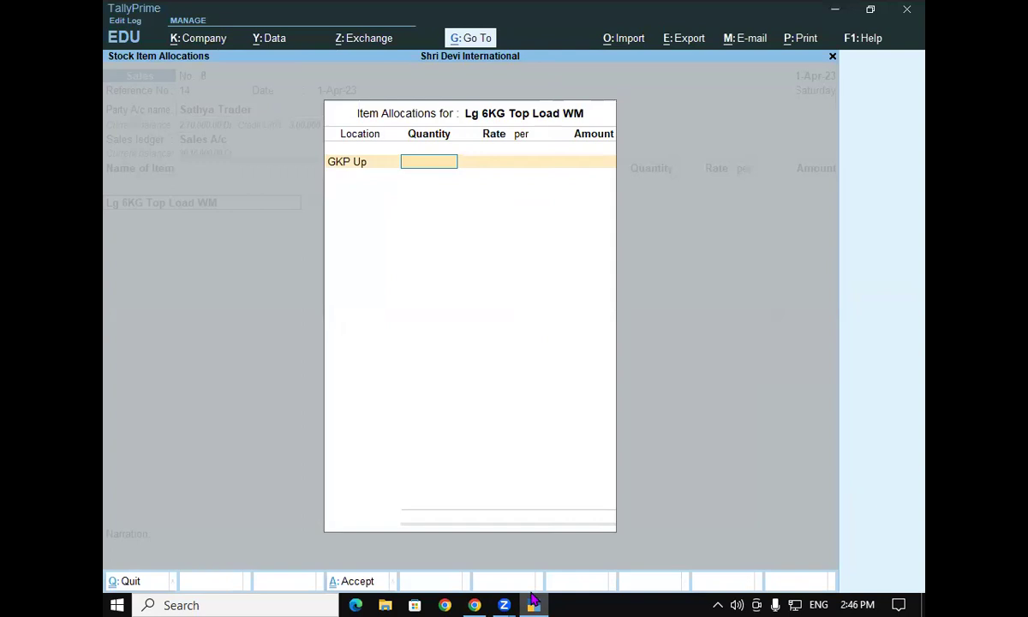
Check the document's quantity, enter 10 Nos in TallyPrime at the 18,000 rate, and accept the item allocation
{"action": "left_click", "coordinate": [534, 603]}
{"action": "left_click", "coordinate": [533, 603]}
{"action": "type", "text": "10"}
{"action": "key", "text": "Return"}
{"action": "key", "text": "Return"}
{"action": "key", "text": "Return"}
{"action": "key", "text": "Return"}
{"action": "key", "text": "Return"}
{"action": "key", "text": "Return"}
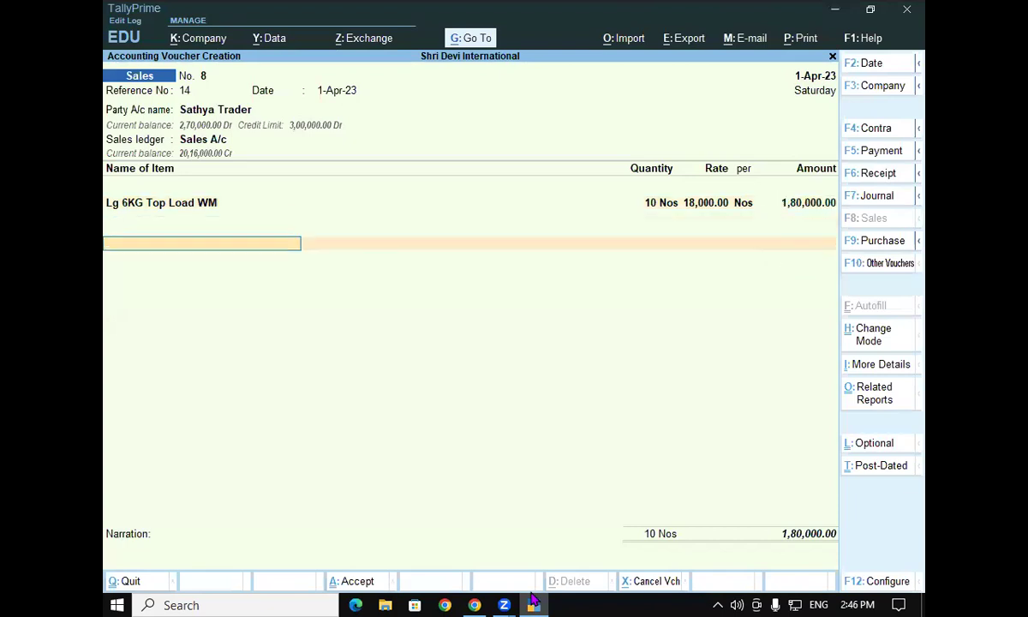
Allocate the amount to new reference 14 with 30 credit days and try to save the voucher beyond Sathya Trader's credit limit
{"action": "key", "text": "Return"}
{"action": "key", "text": "Return"}
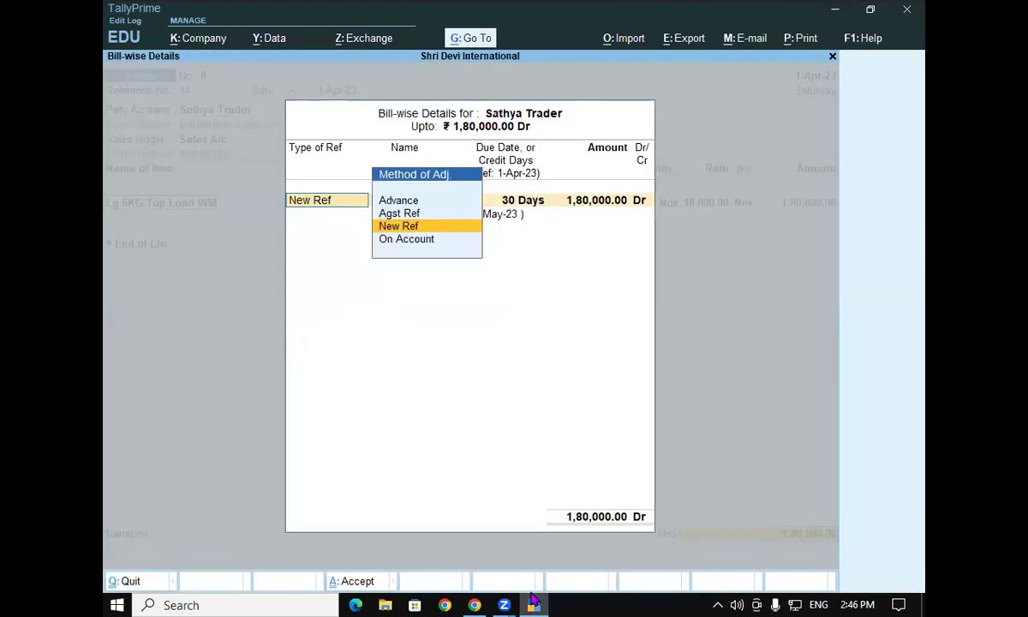
{"action": "key", "text": "Return"}
{"action": "type", "text": "14"}
{"action": "key", "text": "Return"}
{"action": "key", "text": "Return"}
{"action": "key", "text": "Return"}
{"action": "key", "text": "Return"}
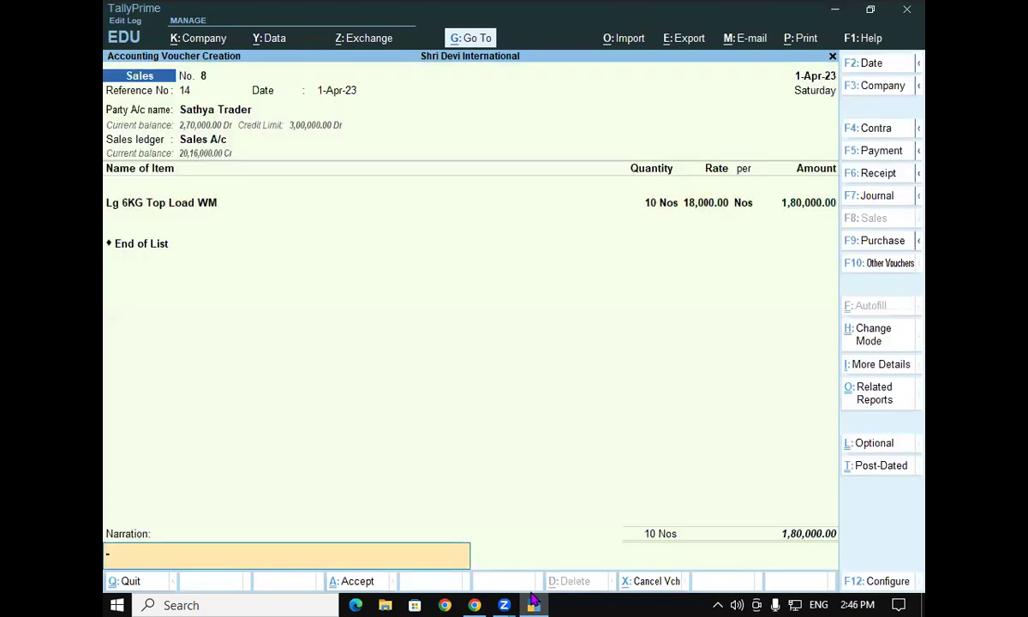
{"action": "key", "text": "Return"}
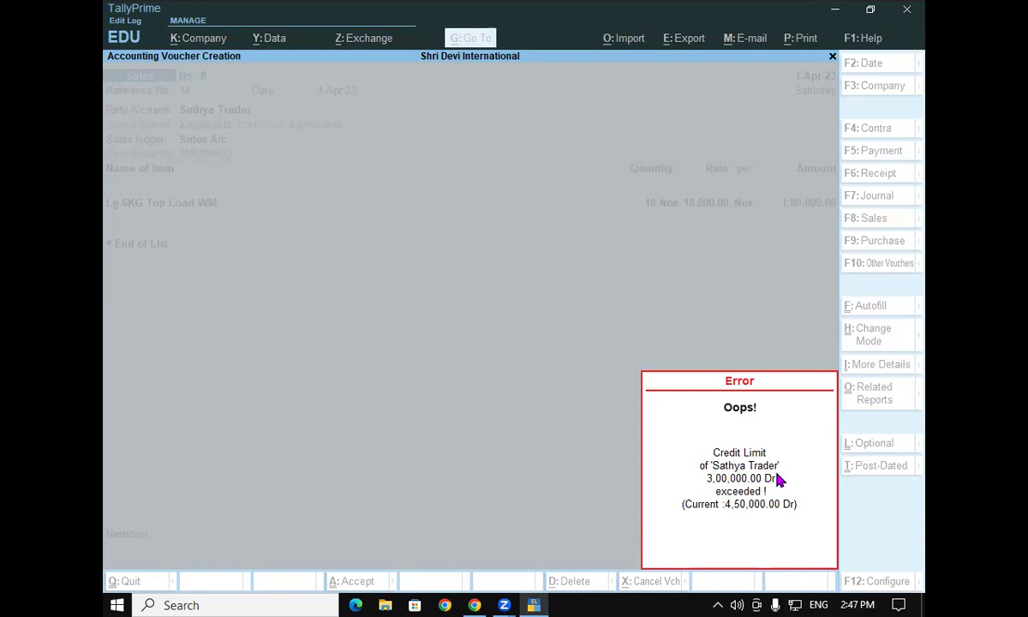
{"action": "key", "text": "Escape"}
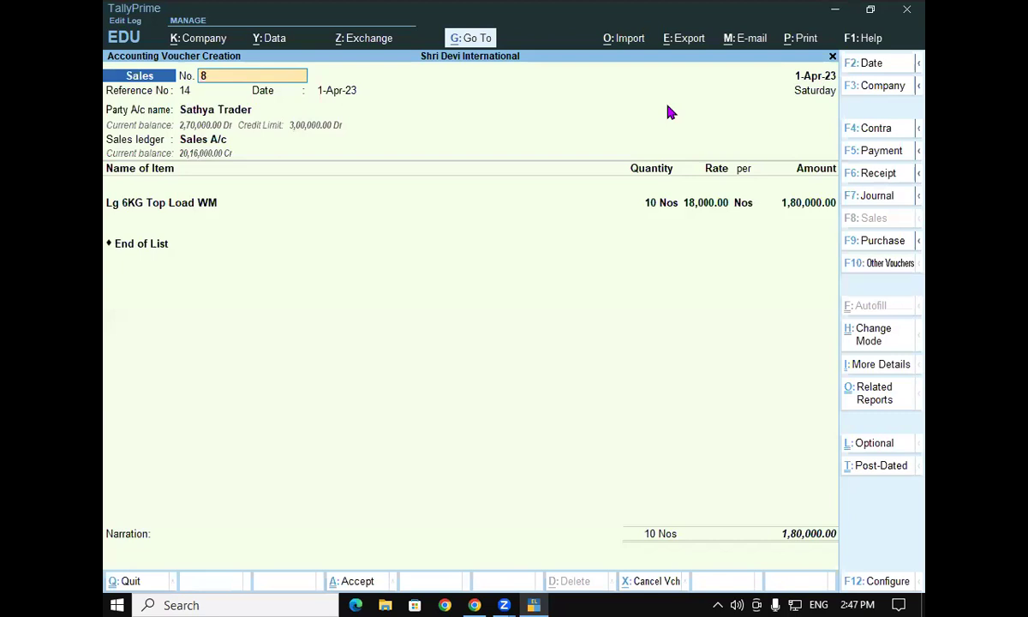
Review the credit limit section in the browser document, return to TallyPrime and discard the unsaved sales voucher
{"action": "key", "text": "alt+Tab"}
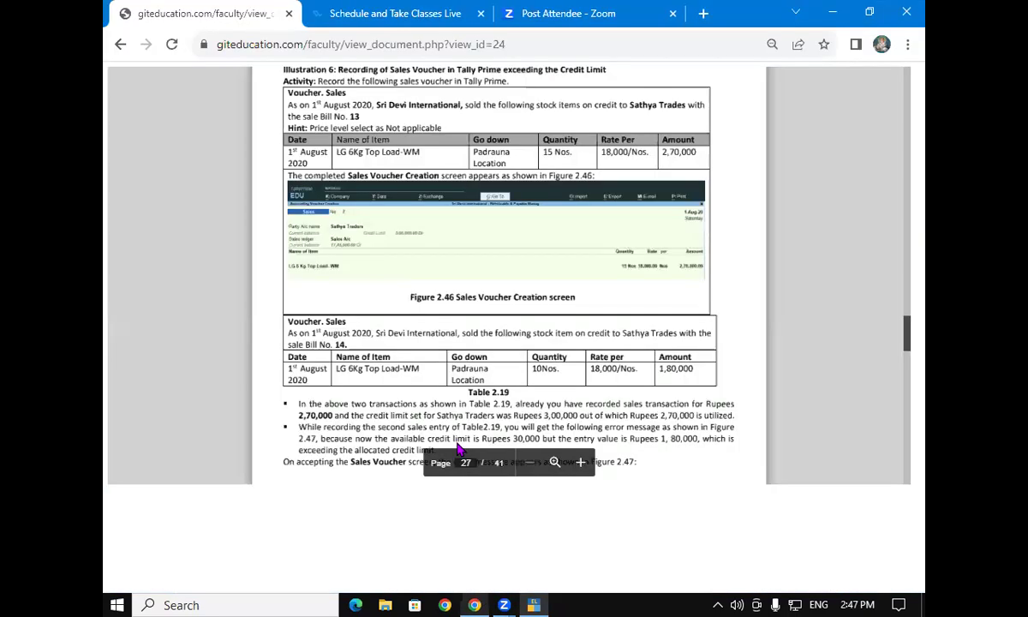
{"action": "mouse_move", "coordinate": [906, 315]}
{"action": "left_mouse_down"}
{"action": "mouse_move", "coordinate": [908, 336]}
{"action": "mouse_move", "coordinate": [911, 326]}
{"action": "left_mouse_up"}
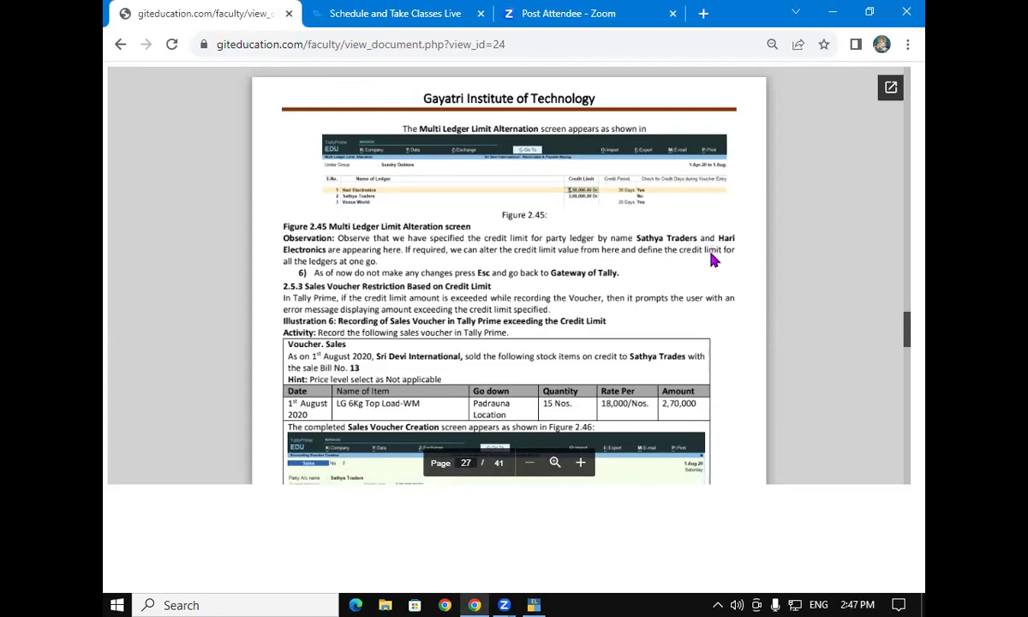
{"action": "left_click", "coordinate": [534, 605]}
{"action": "key", "text": "BackSpace"}
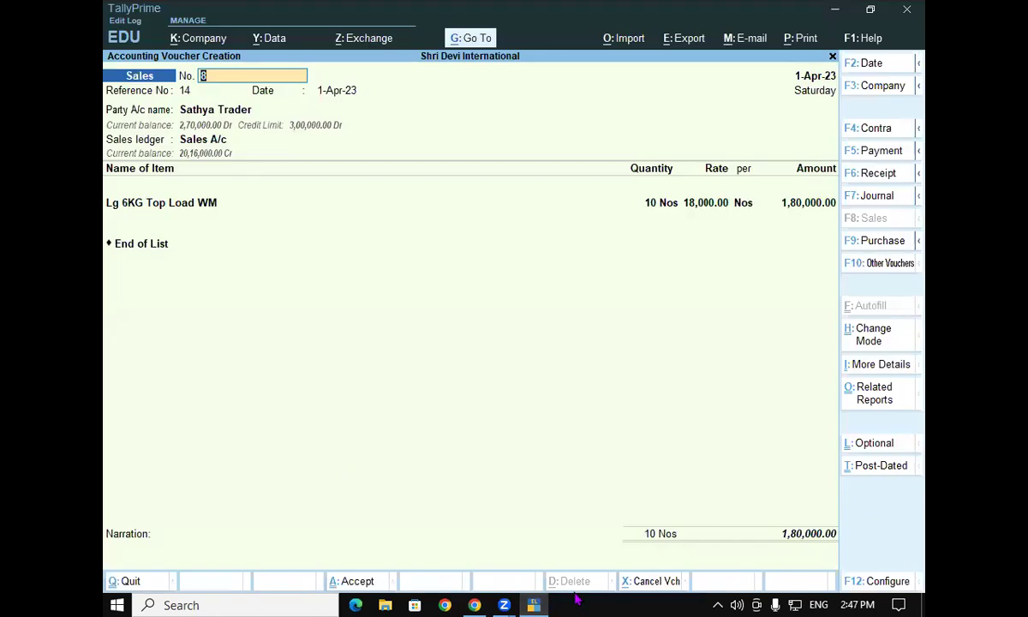
{"action": "key", "text": "Escape"}
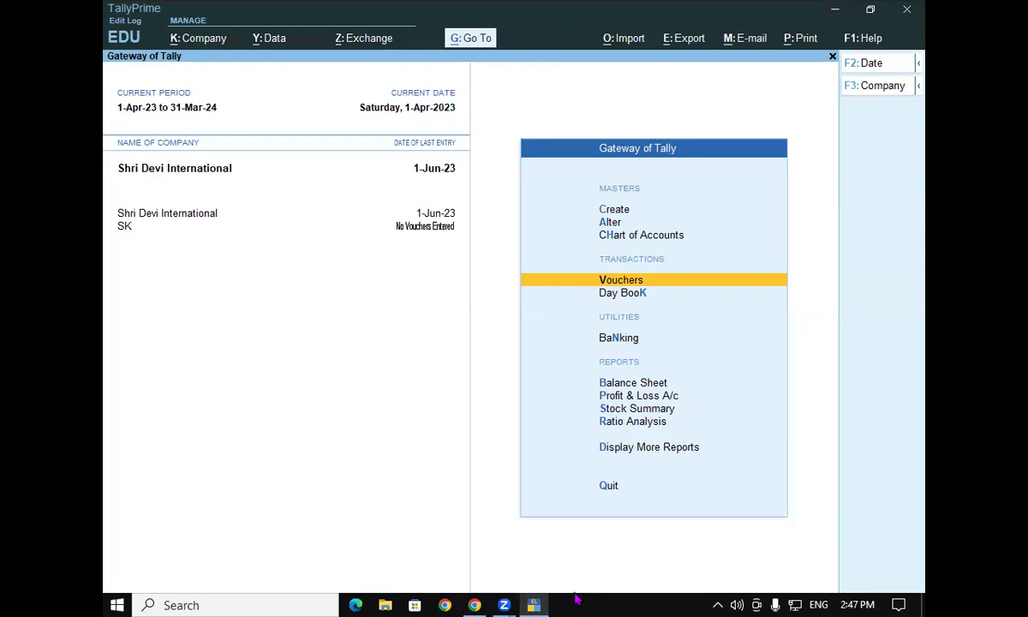
{"action": "key", "text": "Up"}
{"action": "key", "text": "Up"}
{"action": "key", "text": "Down"}
{"action": "key", "text": "Return"}
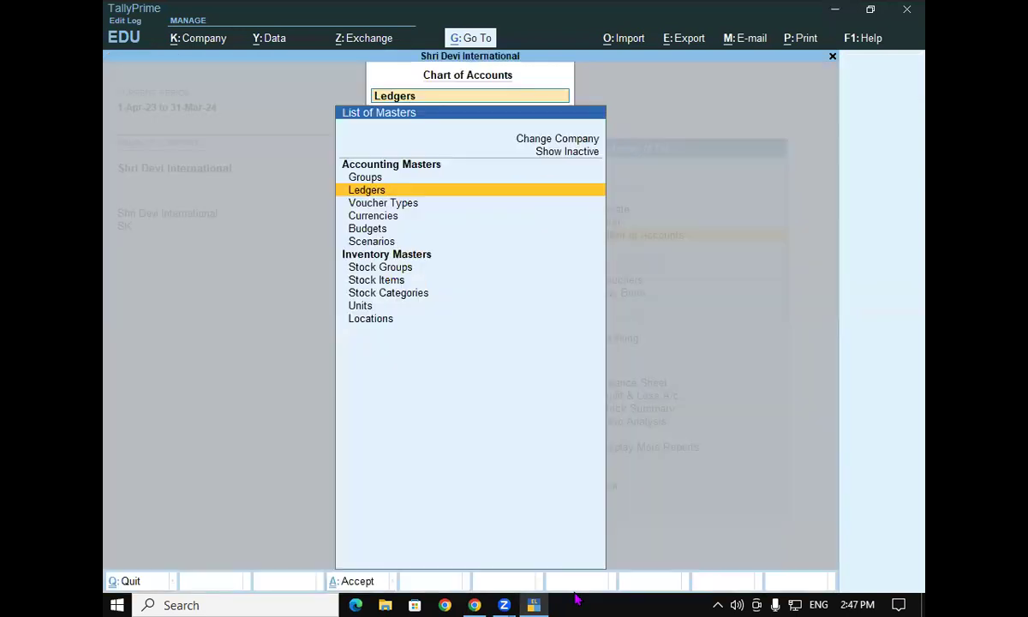
{"action": "key", "text": "Return"}
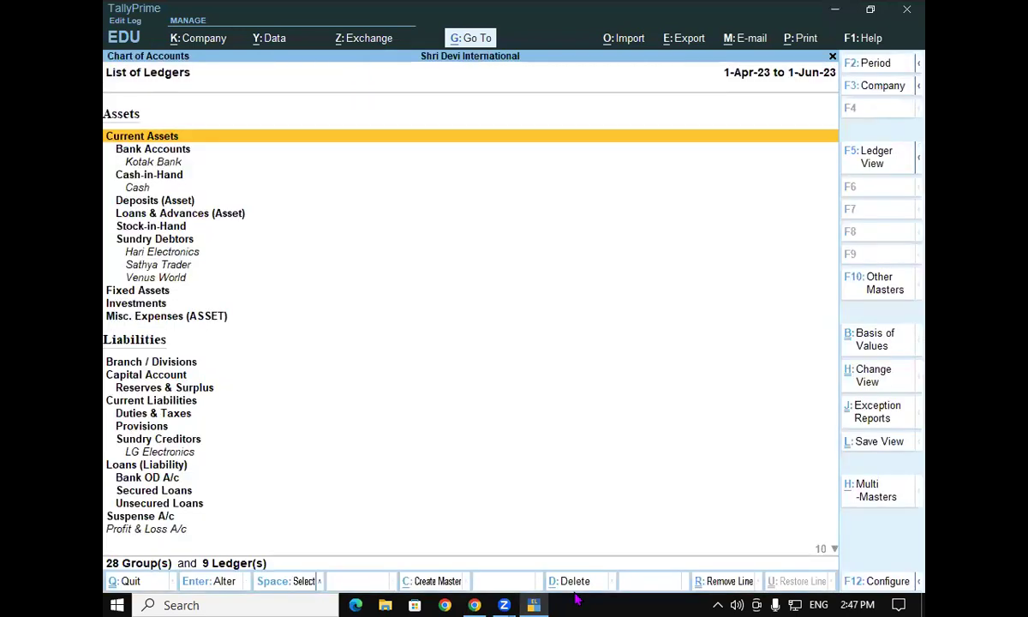
{"action": "key", "text": "alt+h"}
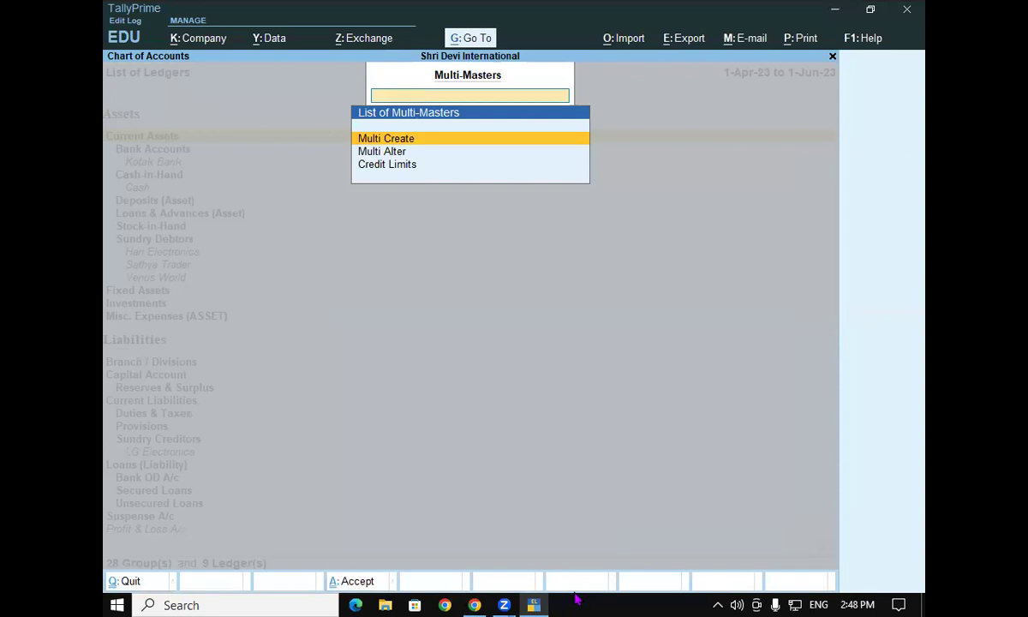
{"action": "key", "text": "Down"}
{"action": "key", "text": "Return"}
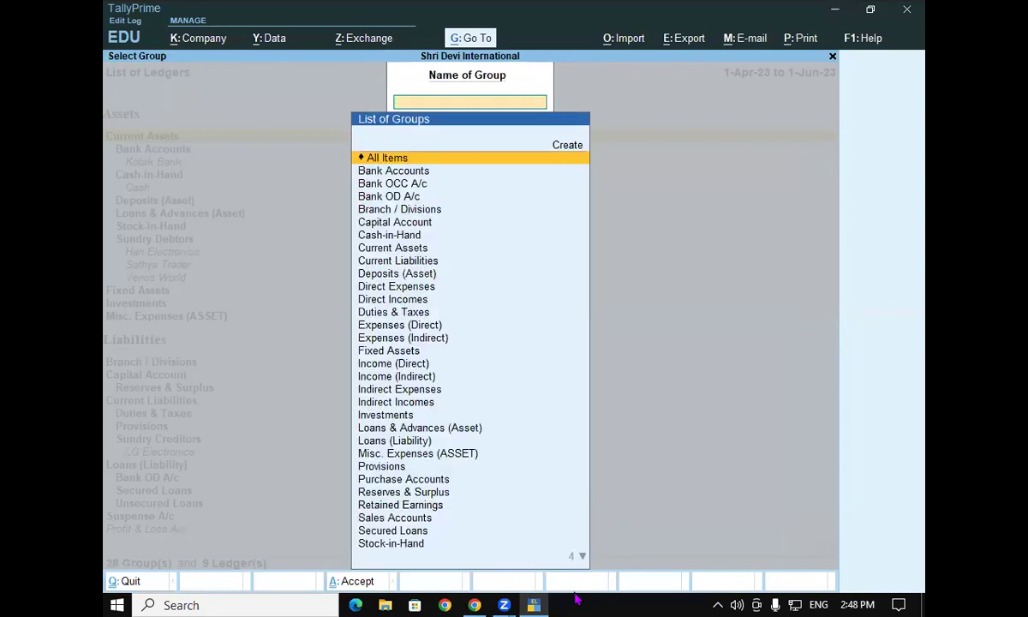
{"action": "key", "text": "Escape"}
{"action": "key", "text": "Escape"}
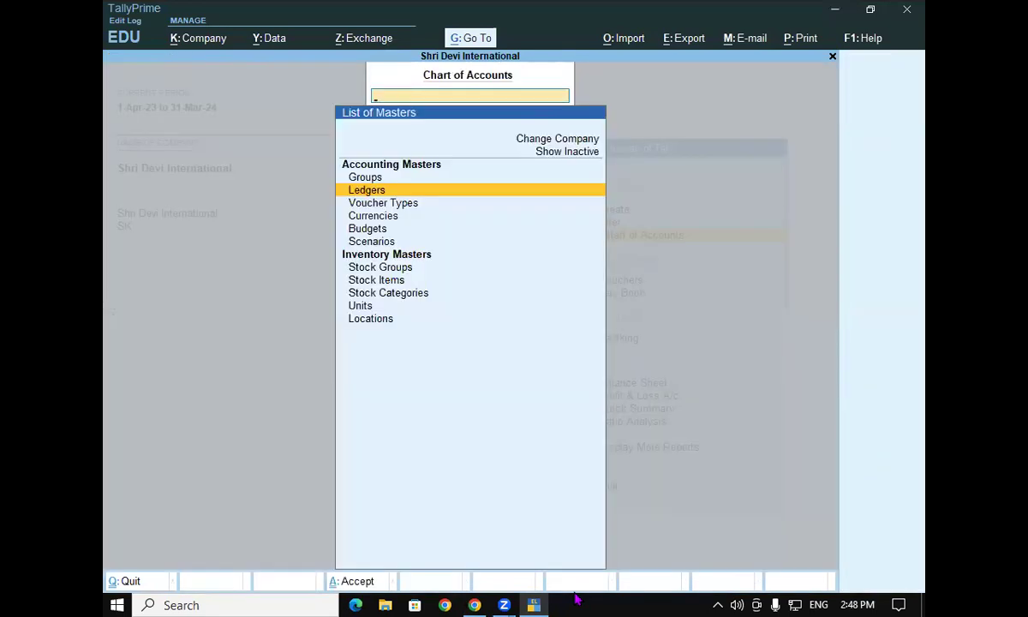
Reopen the chart of accounts' ledger list and open multi-ledger creation for all items
{"action": "key", "text": "Return"}
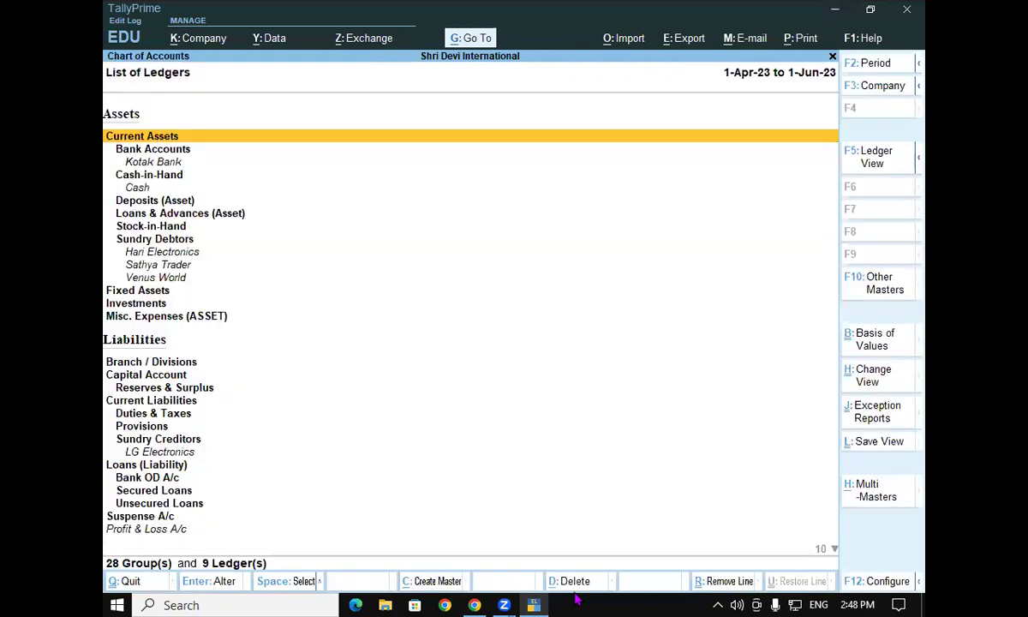
{"action": "key", "text": "alt+h"}
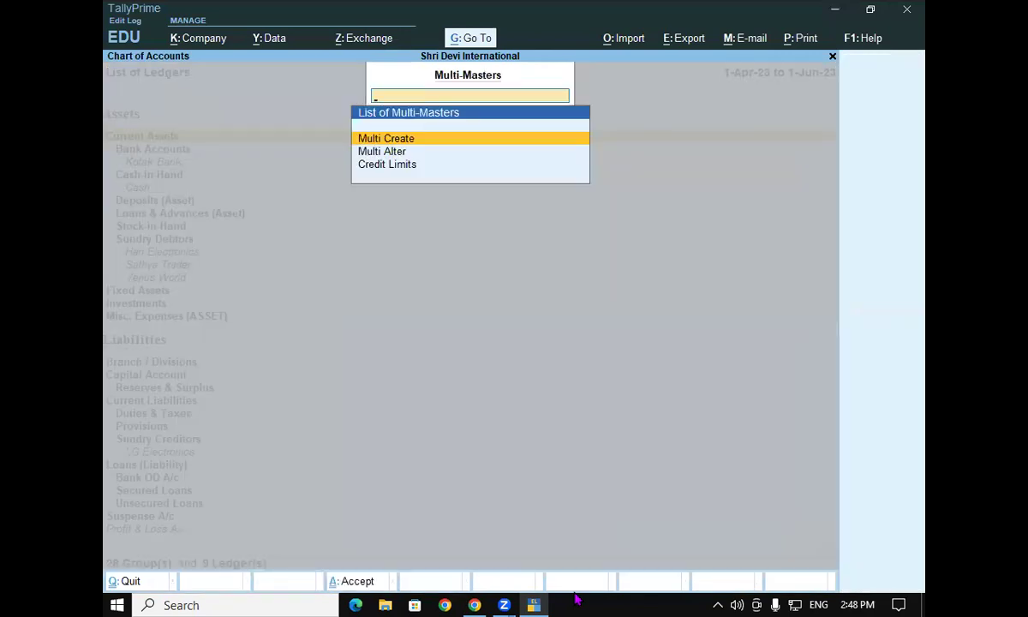
{"action": "key", "text": "Return"}
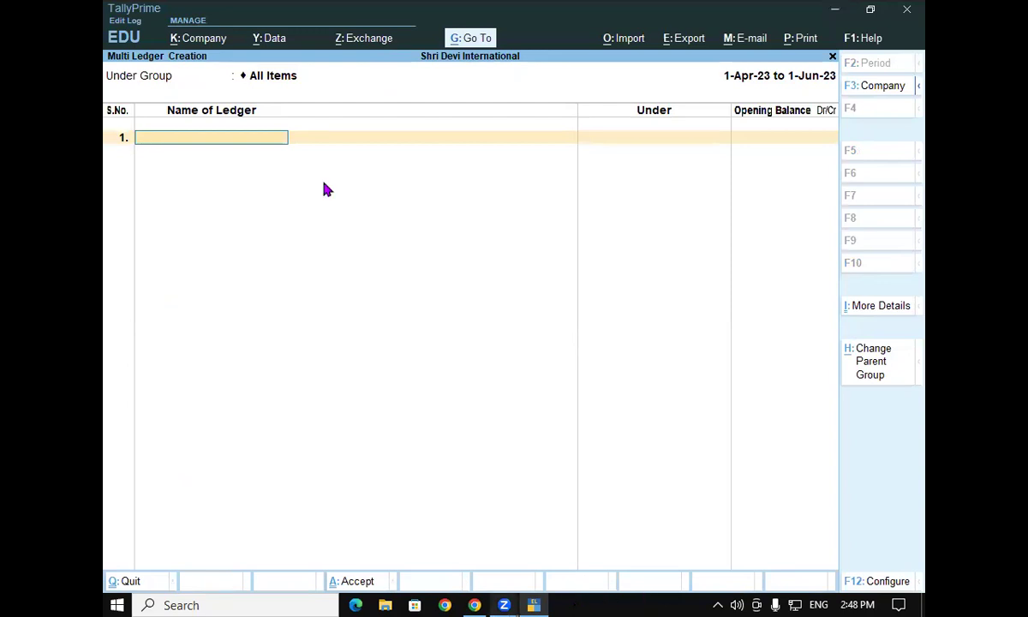
{"action": "key", "text": "Return"}
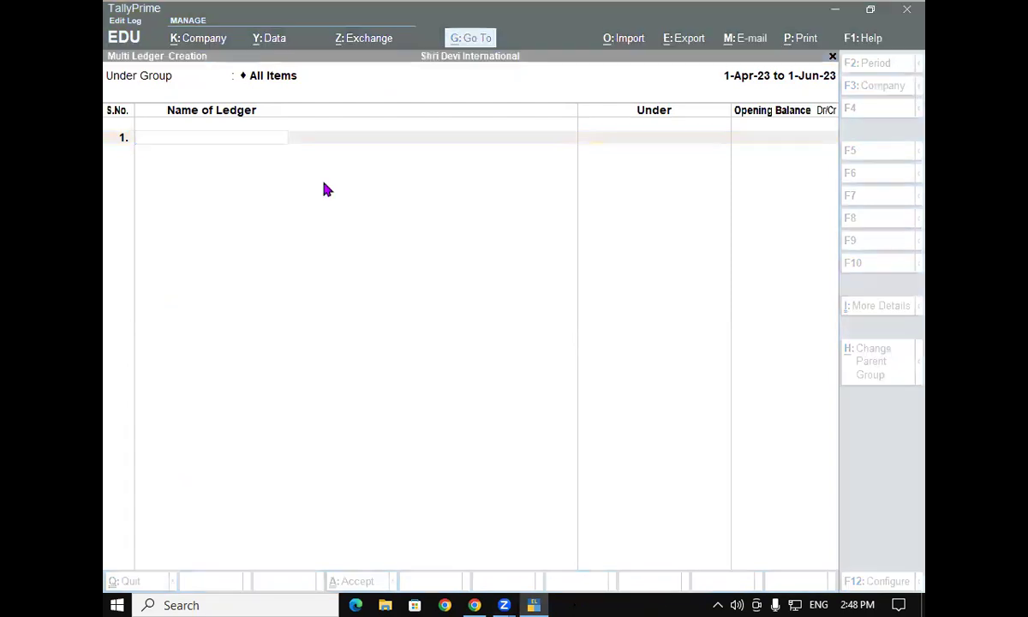
Check the Multi Ledger Limit Alteration figure in the browser document, and return to TallyPrime's Gateway of Tally
{"action": "key", "text": "alt+Tab"}
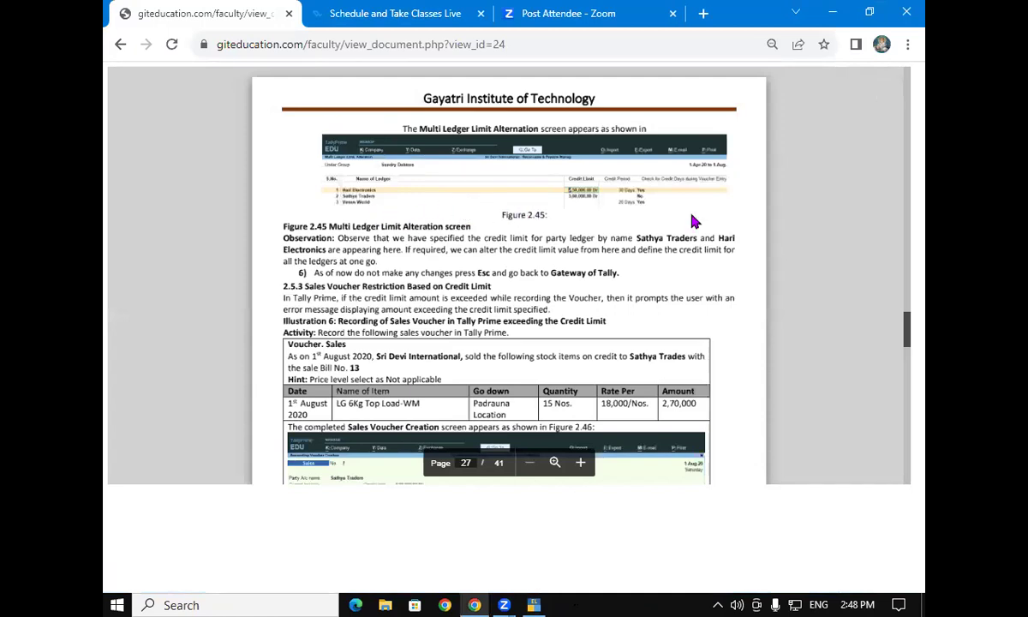
{"action": "mouse_move", "coordinate": [907, 326]}
{"action": "left_mouse_down"}
{"action": "mouse_move", "coordinate": [908, 311]}
{"action": "mouse_move", "coordinate": [907, 325]}
{"action": "left_mouse_up"}
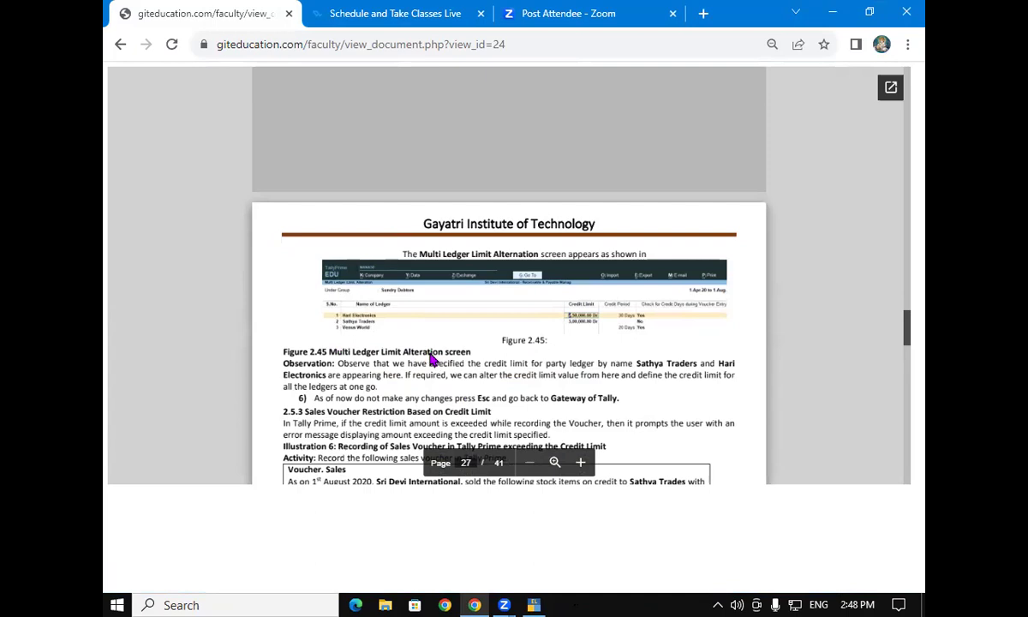
{"action": "left_click", "coordinate": [534, 605]}
{"action": "key", "text": "Escape"}
{"action": "key", "text": "Escape"}
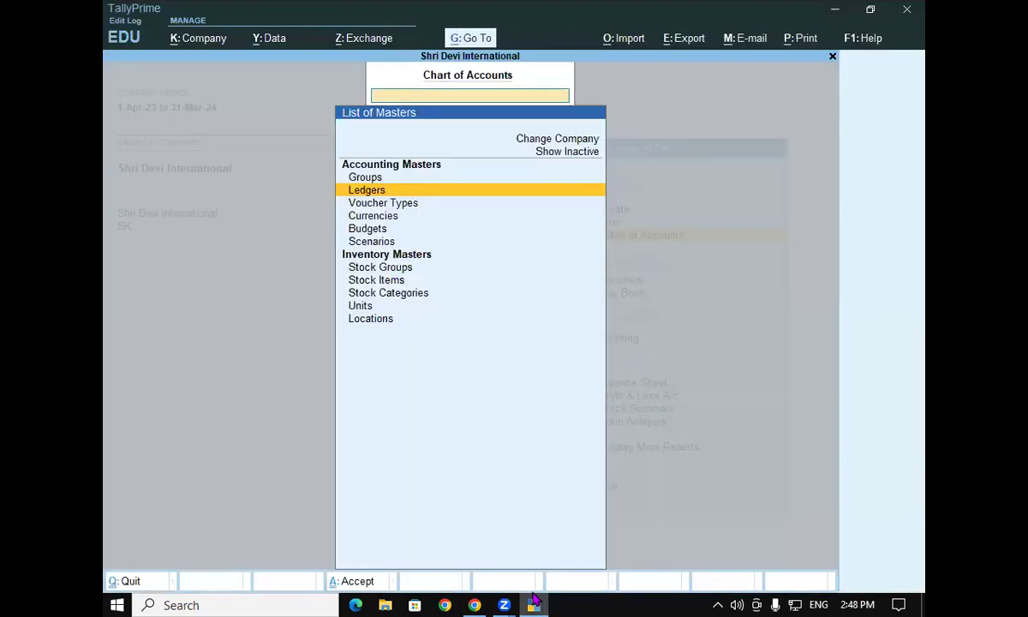
{"action": "key", "text": "Escape"}
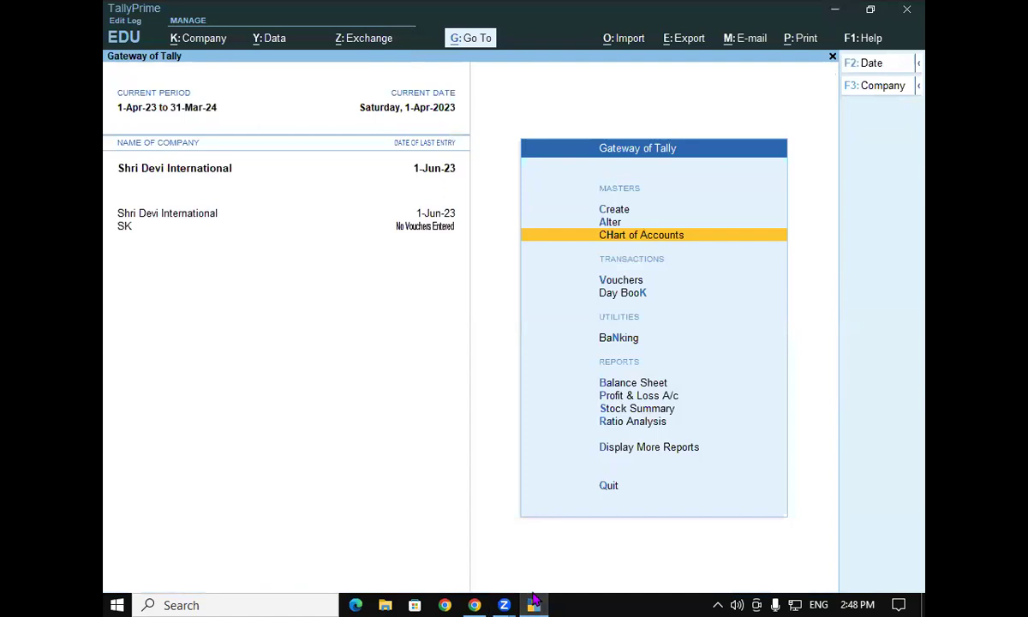
Open the Hari Electronics ledger for alteration from the ledger masters
{"action": "key", "text": "Up"}
{"action": "key", "text": "Return"}
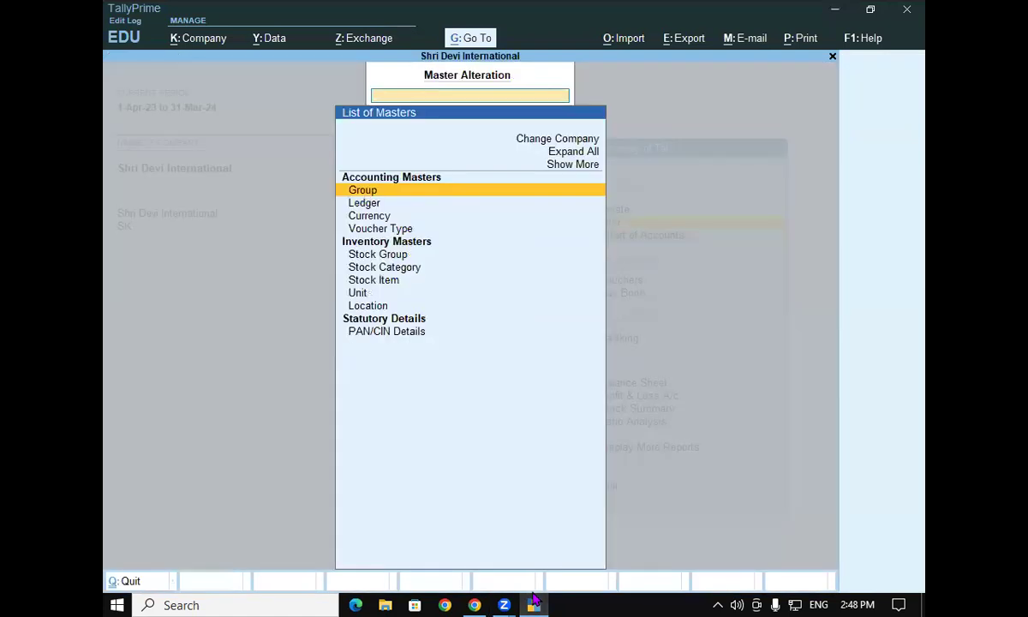
{"action": "key", "text": "Down"}
{"action": "key", "text": "Return"}
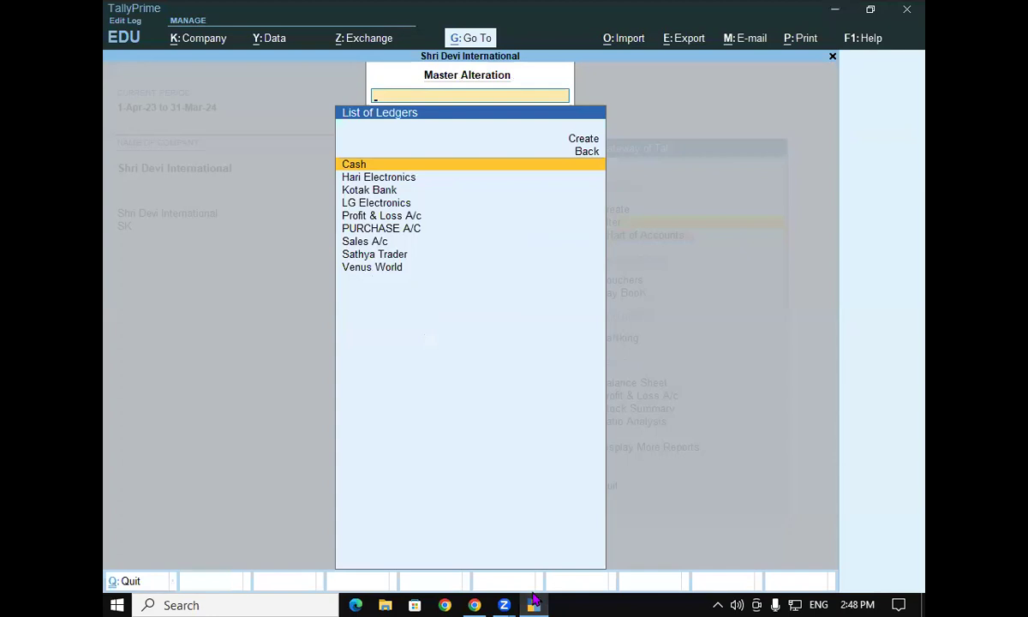
{"action": "key", "text": "Down"}
{"action": "key", "text": "Return"}
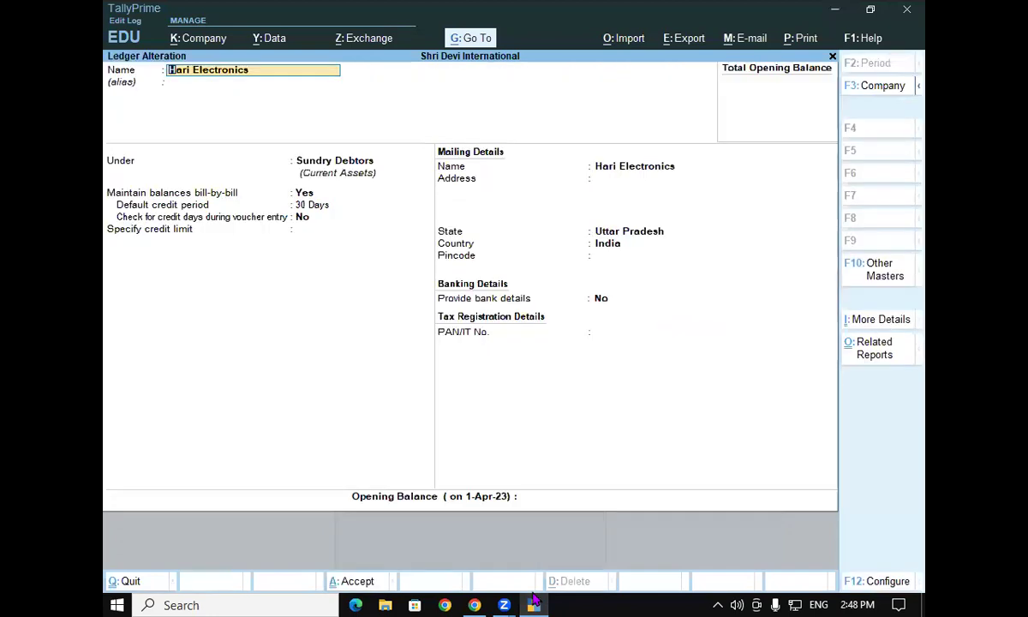
Enable checking for credit days during voucher entry in the Hari Electronics ledger
{"action": "key", "text": "Return"}
{"action": "key", "text": "Return"}
{"action": "key", "text": "Return"}
{"action": "key", "text": "Return"}
{"action": "key", "text": "Return"}
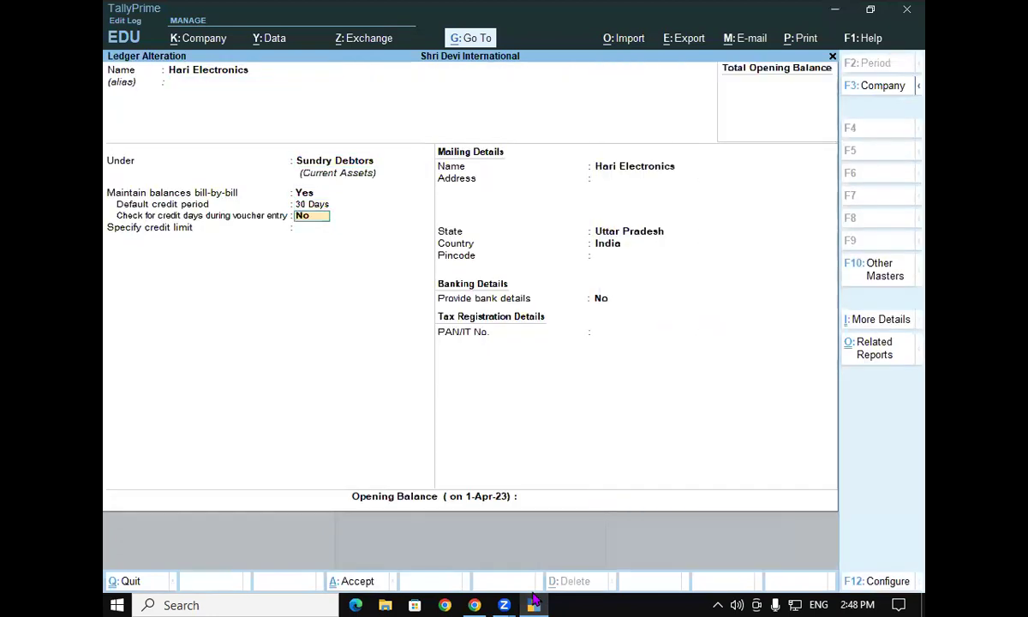
{"action": "type", "text": "y"}
{"action": "key", "text": "Return"}
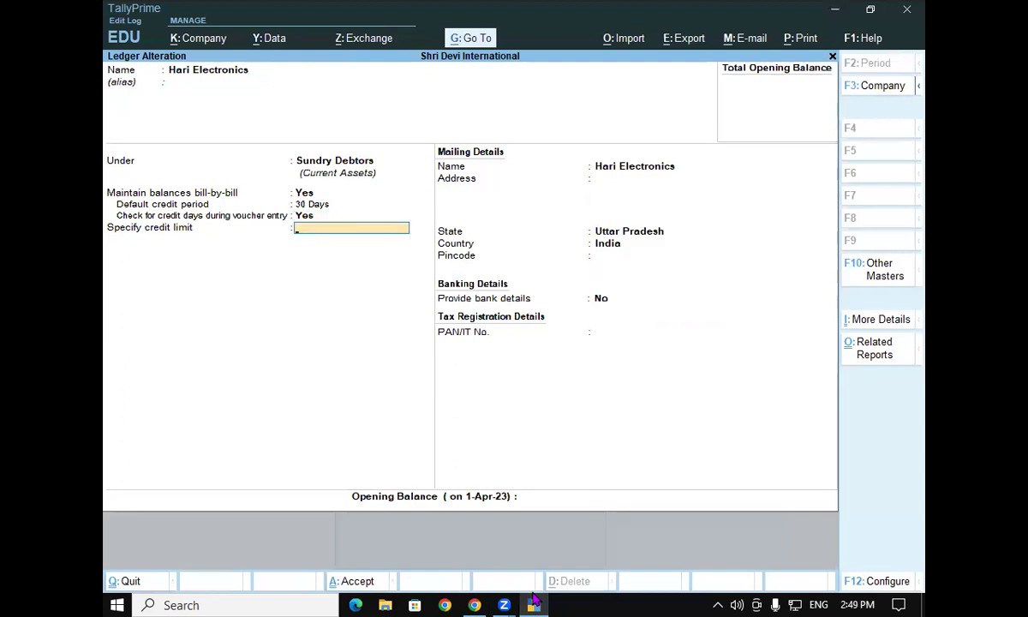
Enlarge the Multi Ledger Limit Alteration figure in the browser document to 175%, check Hari Electronics' credit limit, and return to TallyPrime
{"action": "left_click", "coordinate": [482, 603]}
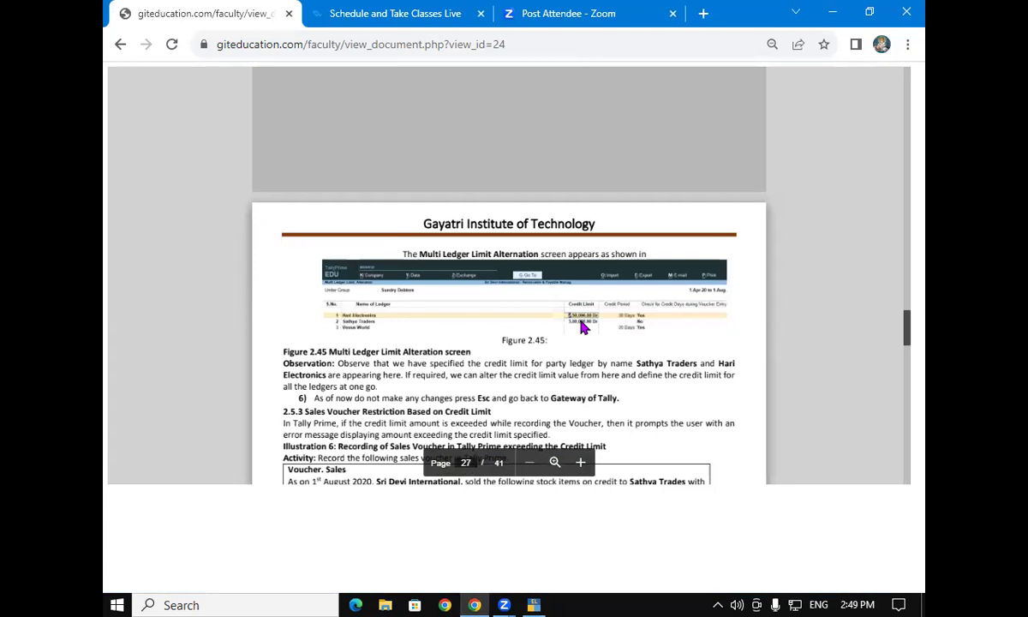
{"action": "left_click", "coordinate": [908, 44]}
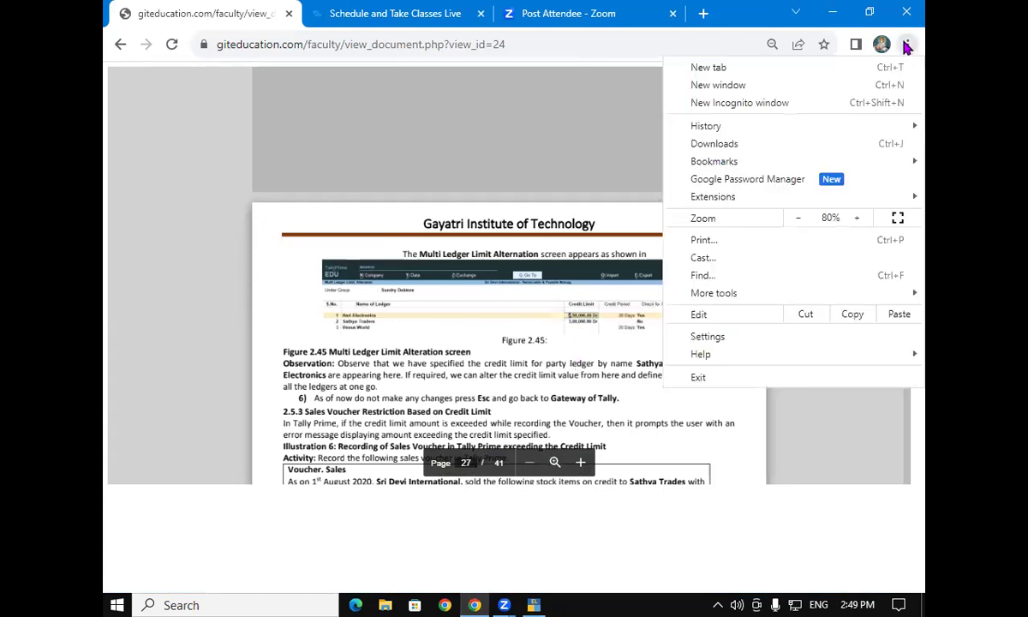
{"action": "left_click", "coordinate": [858, 218]}
{"action": "left_click", "coordinate": [858, 219]}
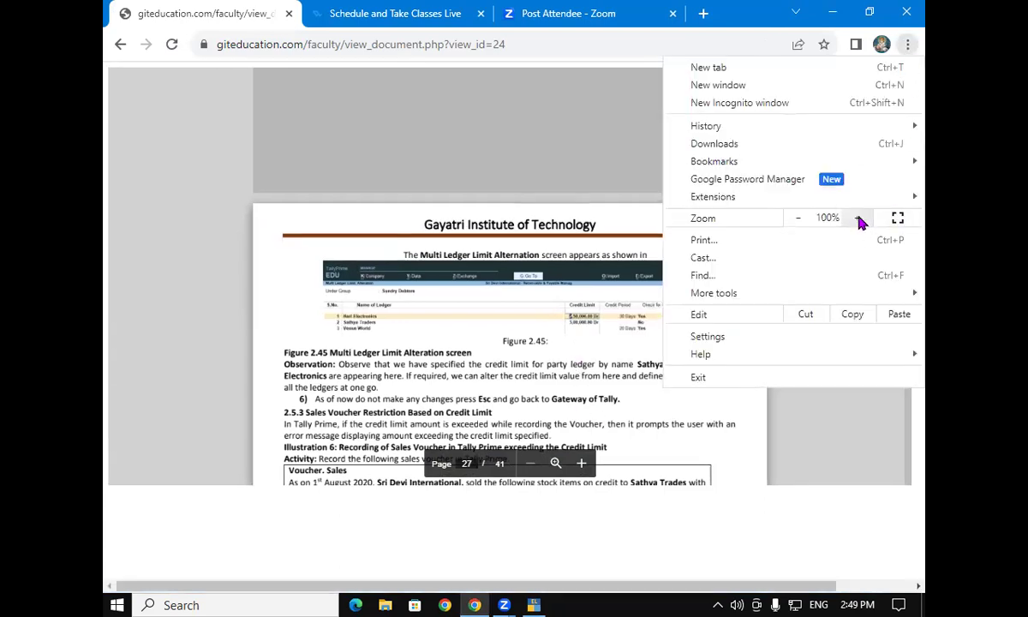
{"action": "left_click", "coordinate": [860, 219]}
{"action": "left_click", "coordinate": [860, 219]}
{"action": "left_click", "coordinate": [861, 220]}
{"action": "left_click", "coordinate": [860, 219]}
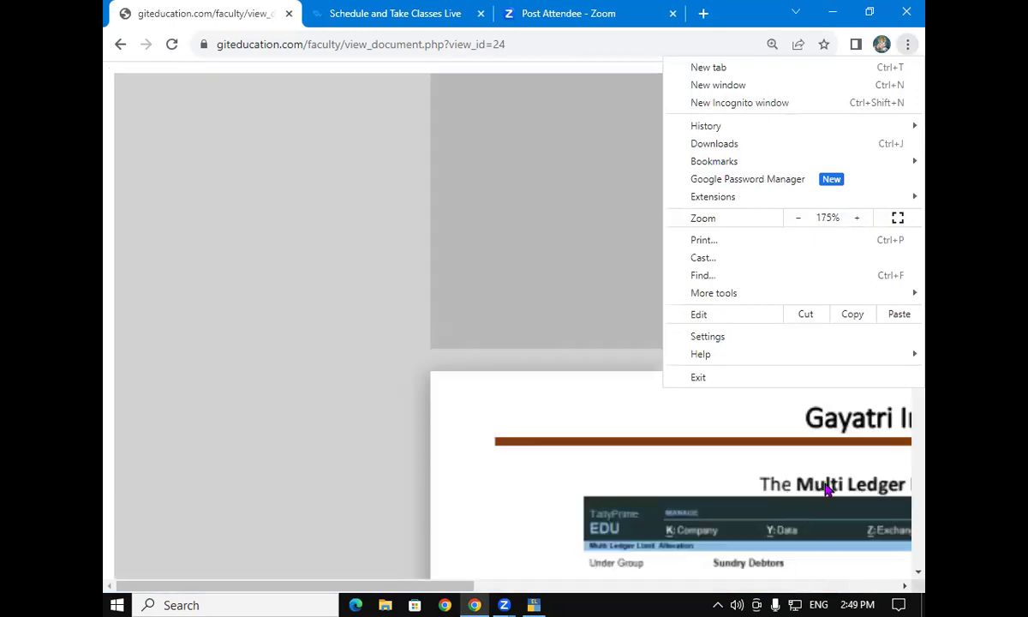
{"action": "left_click", "coordinate": [725, 560]}
{"action": "left_click_drag", "start_coordinate": [916, 338], "coordinate": [920, 457]}
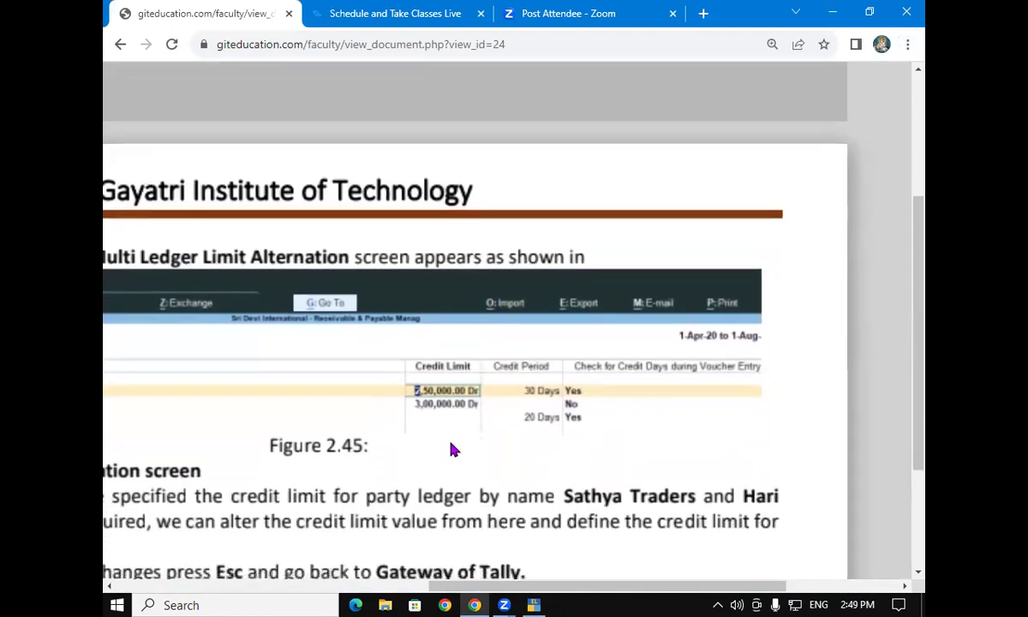
{"action": "left_click", "coordinate": [540, 603]}
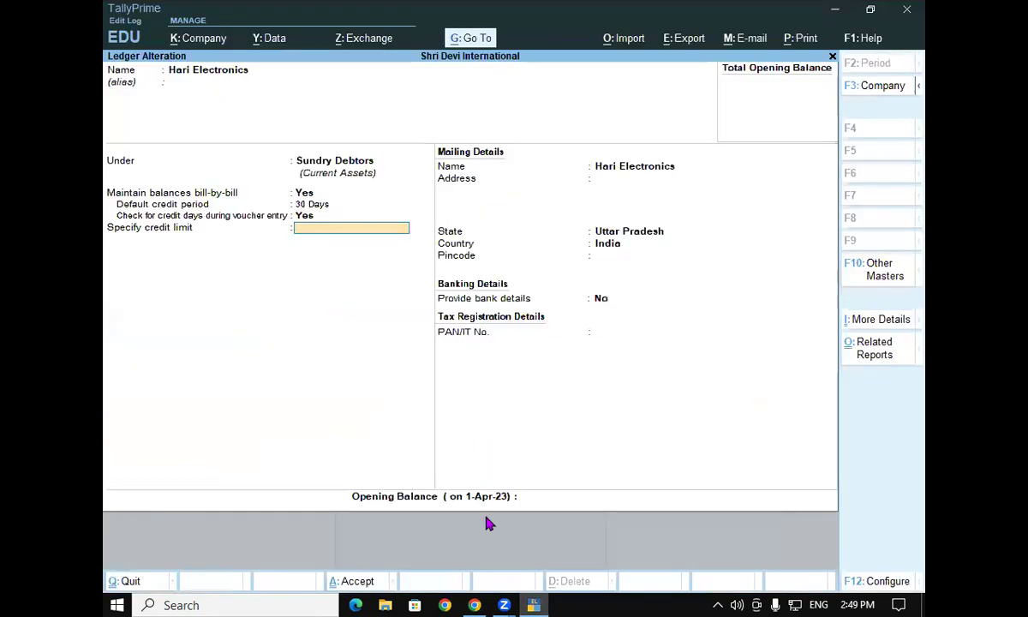
Set Hari Electronics' credit limit to 2,50,000, keep the remaining ledger details, save the ledger and return to the Gateway of Tally
{"action": "type", "text": "250000"}
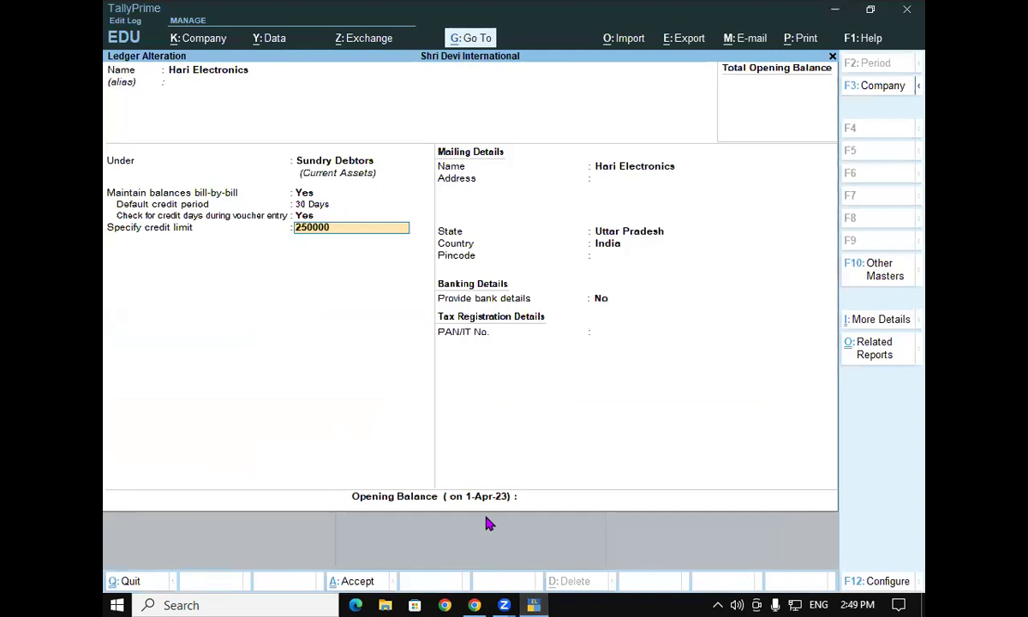
{"action": "key", "text": "Return"}
{"action": "key", "text": "Return"}
{"action": "key", "text": "Return"}
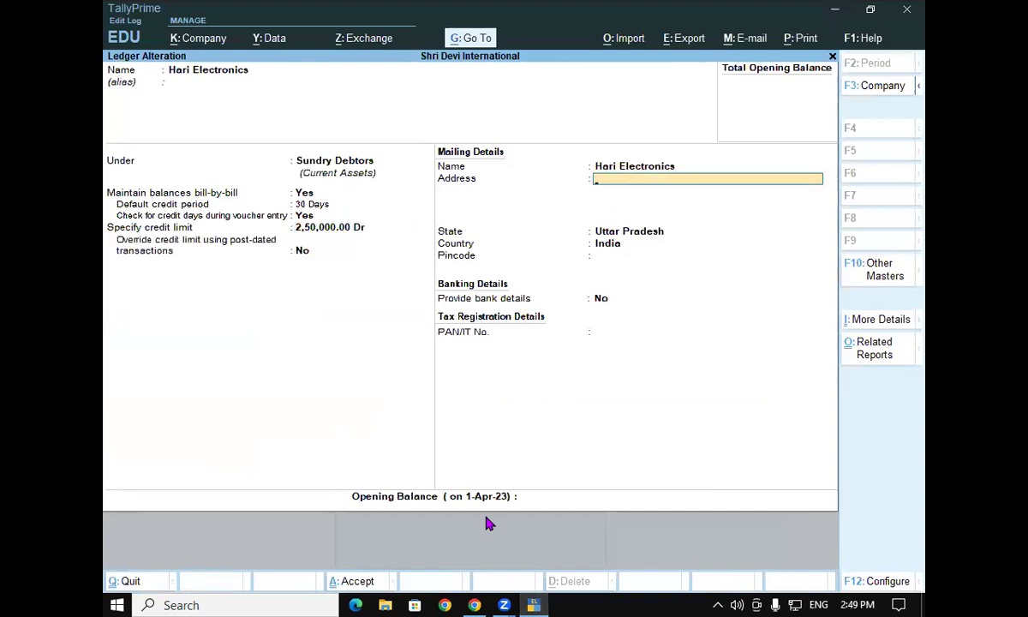
{"action": "key", "text": "Return"}
{"action": "key", "text": "Return"}
{"action": "key", "text": "Return"}
{"action": "key", "text": "Return"}
{"action": "key", "text": "Return"}
{"action": "key", "text": "Return"}
{"action": "key", "text": "Return"}
{"action": "key", "text": "Return"}
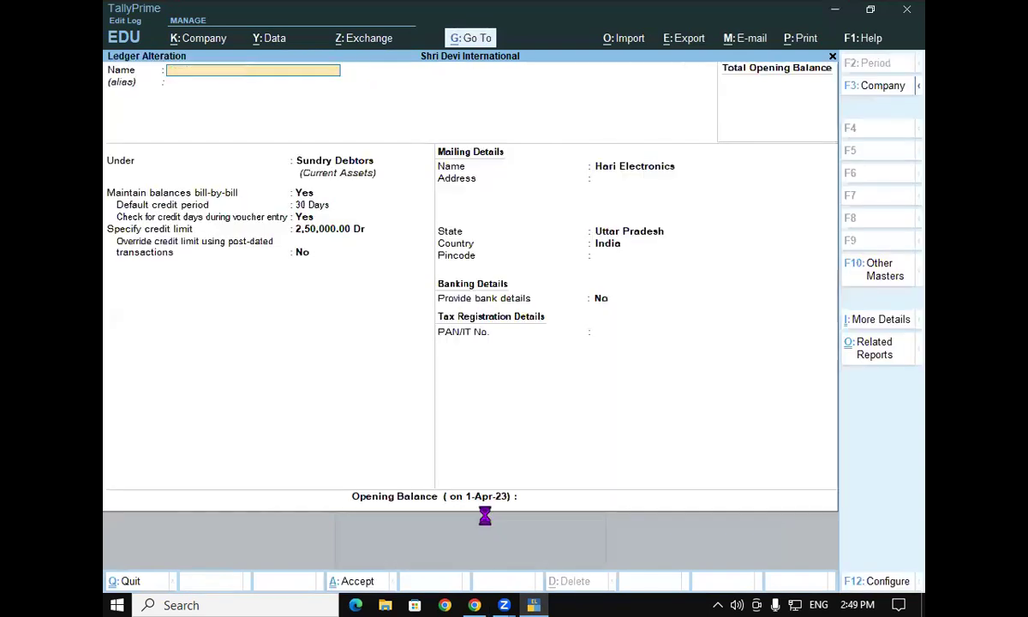
{"action": "key", "text": "Escape"}
{"action": "key", "text": "Escape"}
{"action": "key", "text": "Escape"}
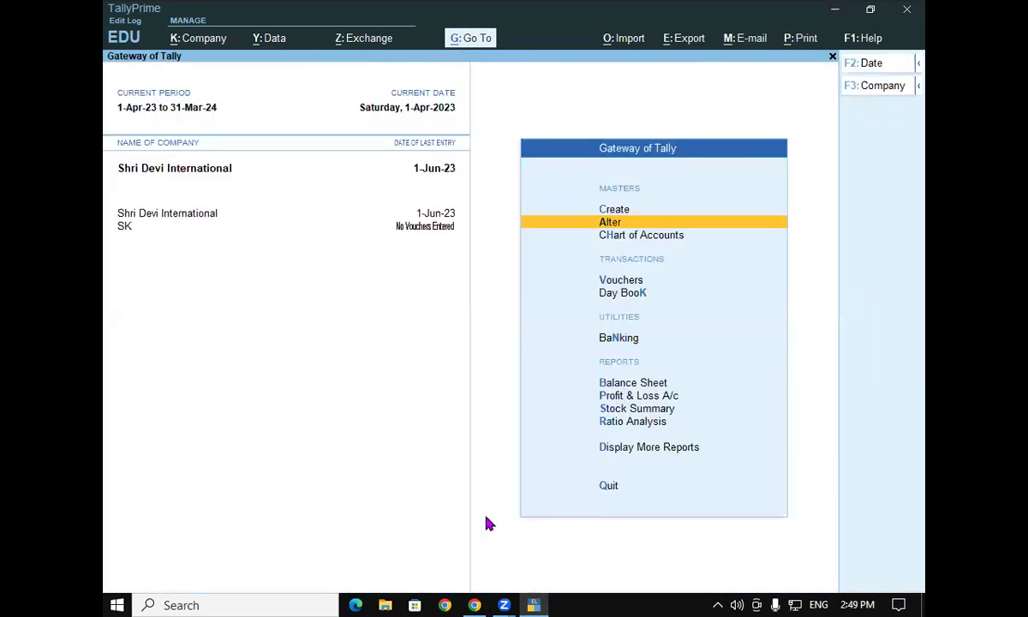
Start a sales voucher with reference number 15 for Hari Electronics, accept the dispatch and party details, and choose Sales A/c as sales ledger
{"action": "key", "text": "v"}
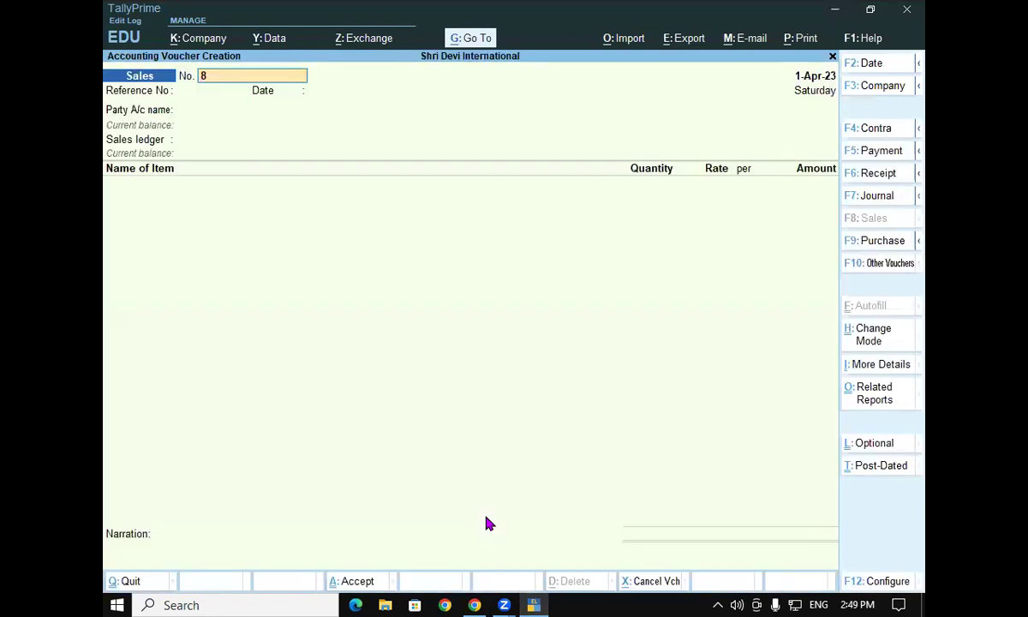
{"action": "type", "text": "15"}
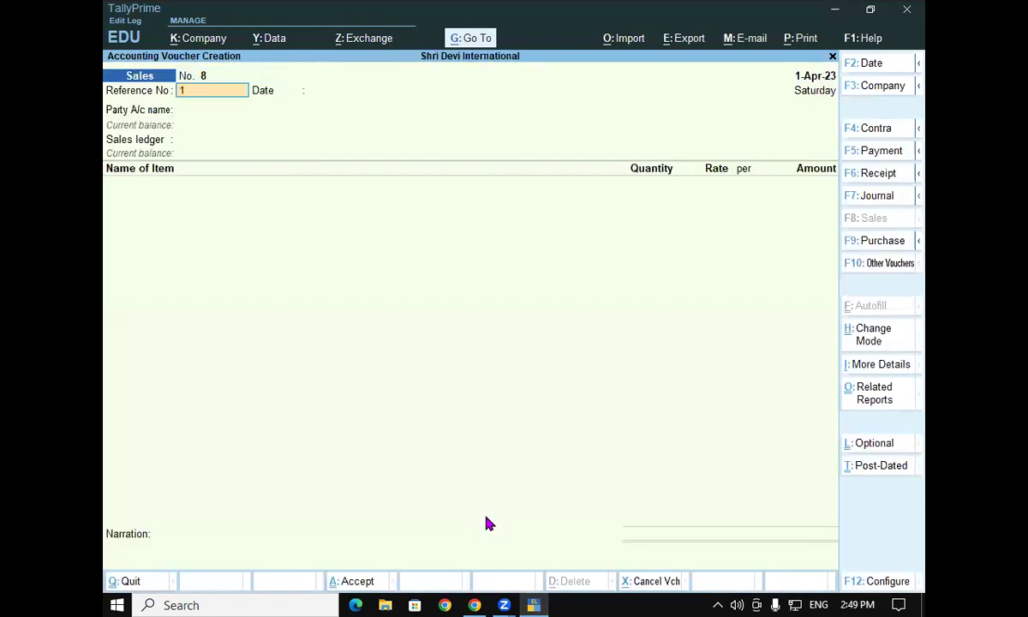
{"action": "key", "text": "Return"}
{"action": "key", "text": "Return"}
{"action": "type", "text": "h"}
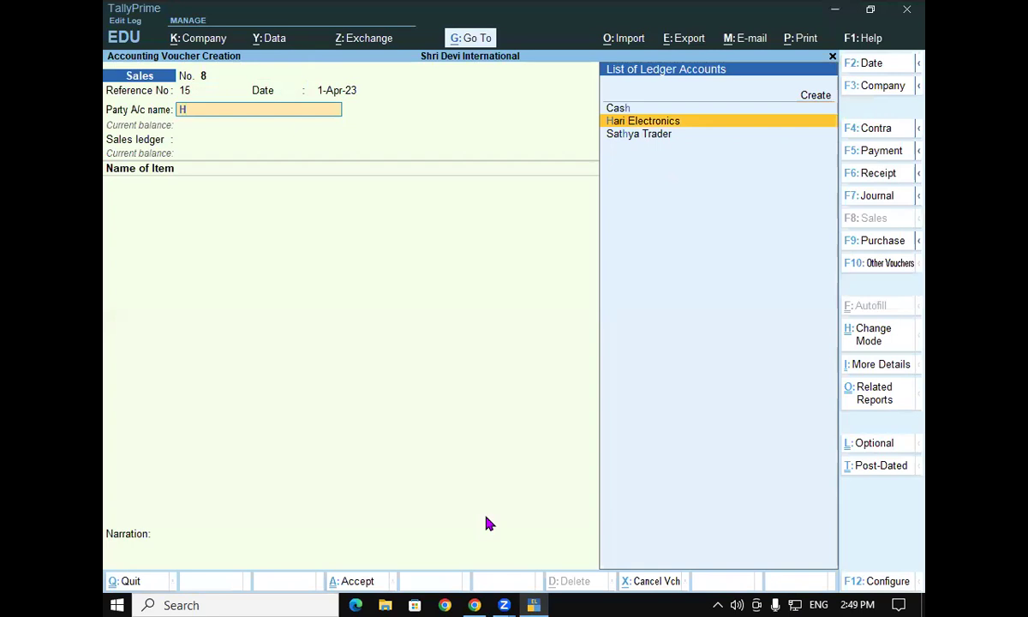
{"action": "key", "text": "Return"}
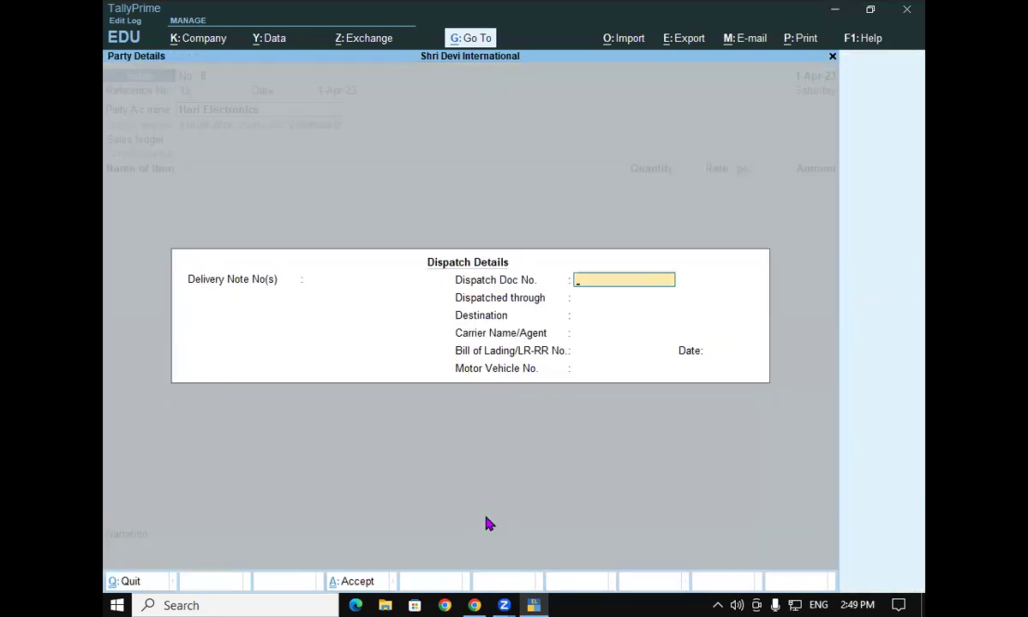
{"action": "key", "text": "ctrl+a"}
{"action": "key", "text": "ctrl+a"}
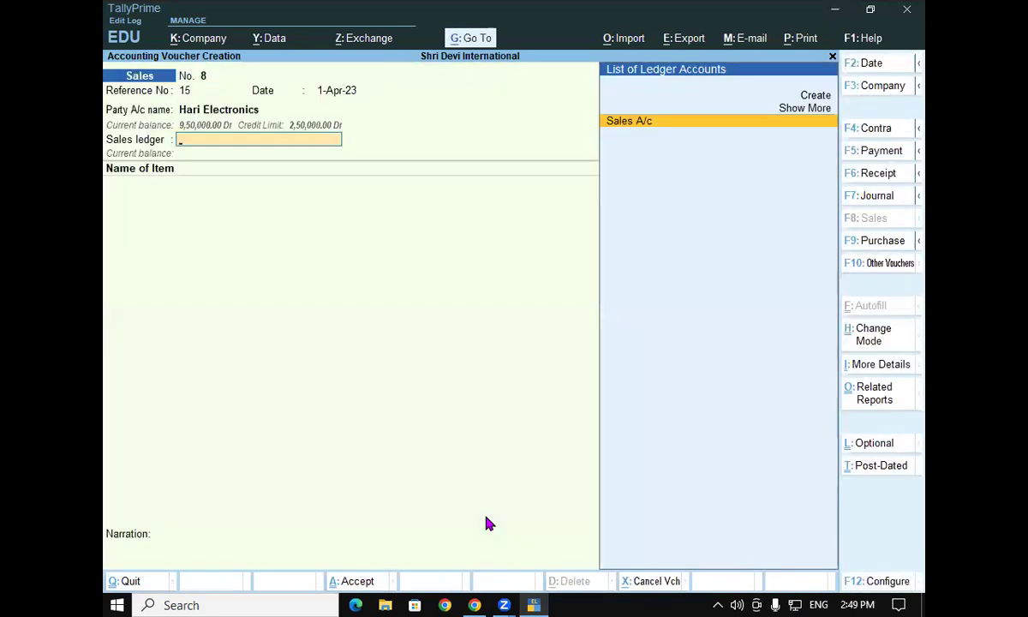
{"action": "key", "text": "Return"}
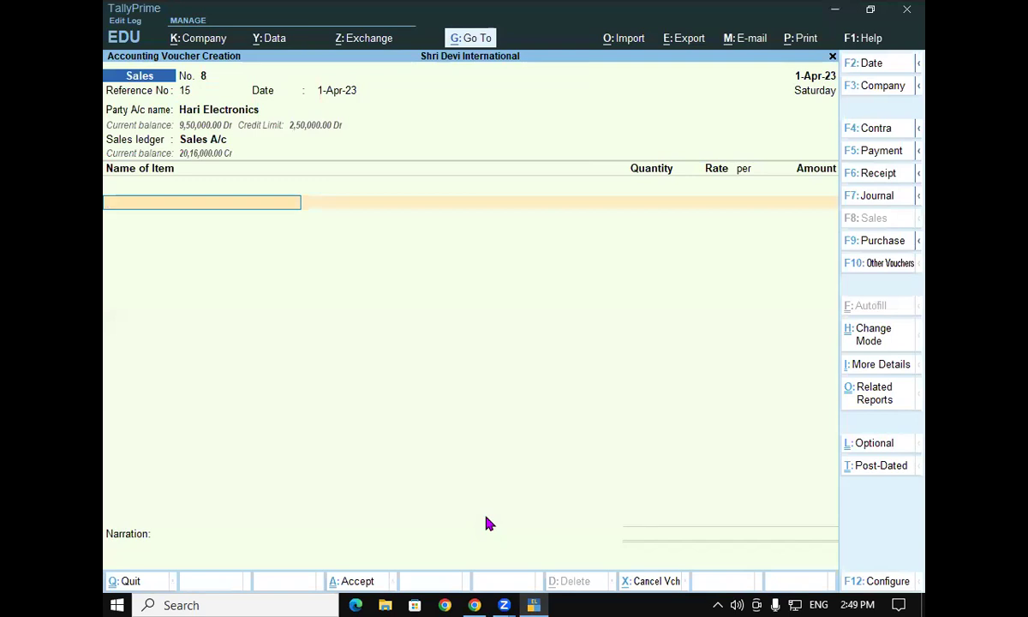
Add 10 Nos of Lg 6KG Top Load WM from location GKP Up at rate 18,000 and end the item list
{"action": "type", "text": "w"}
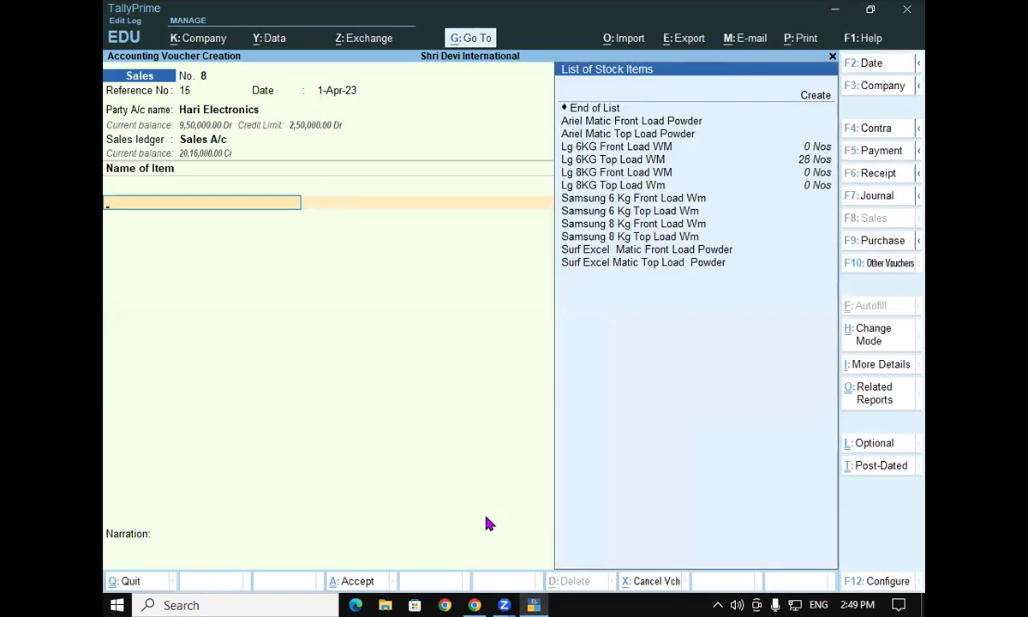
{"action": "type", "text": "Lg"}
{"action": "key", "text": "Down"}
{"action": "key", "text": "Down"}
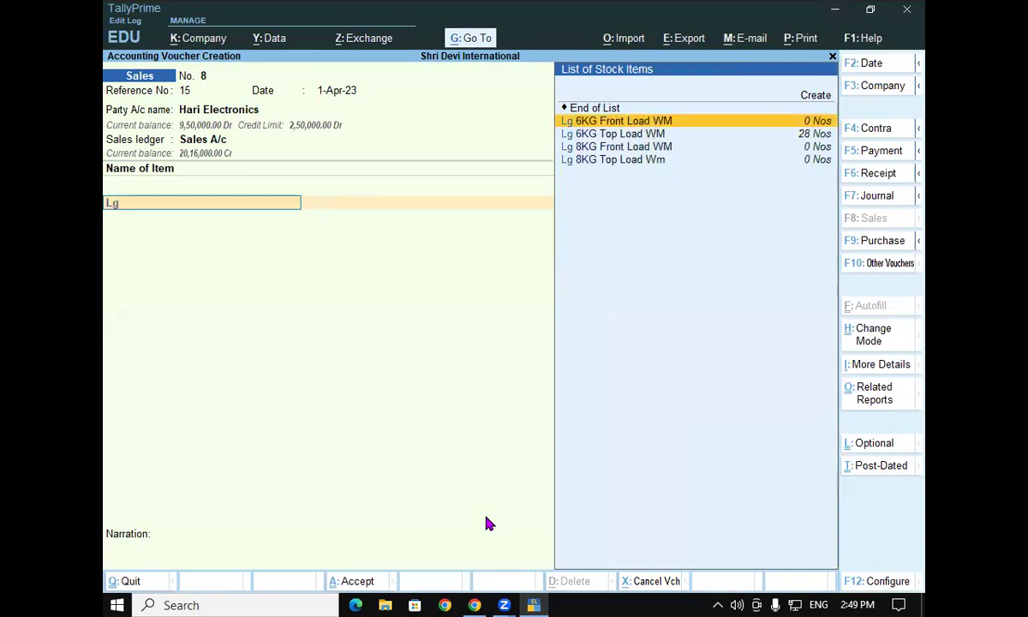
{"action": "key", "text": "Return"}
{"action": "key", "text": "Return"}
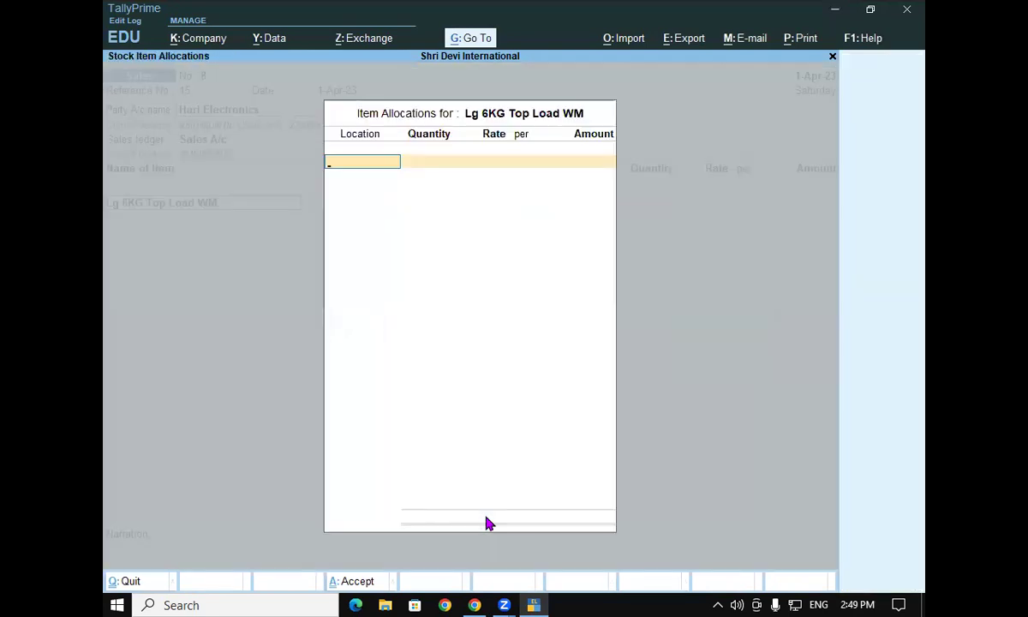
{"action": "type", "text": "G"}
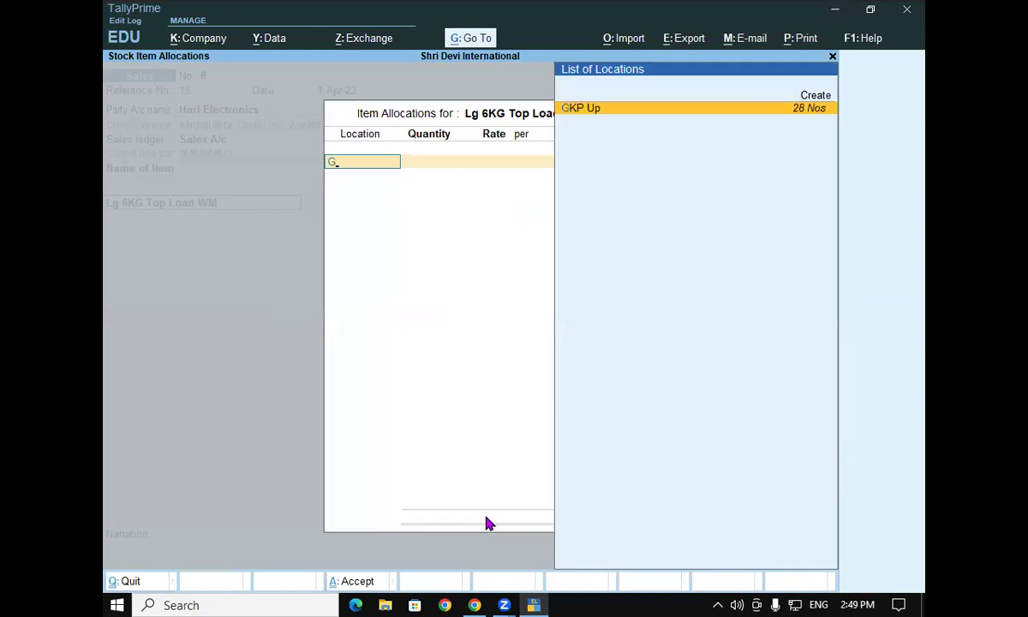
{"action": "key", "text": "Return"}
{"action": "type", "text": "10"}
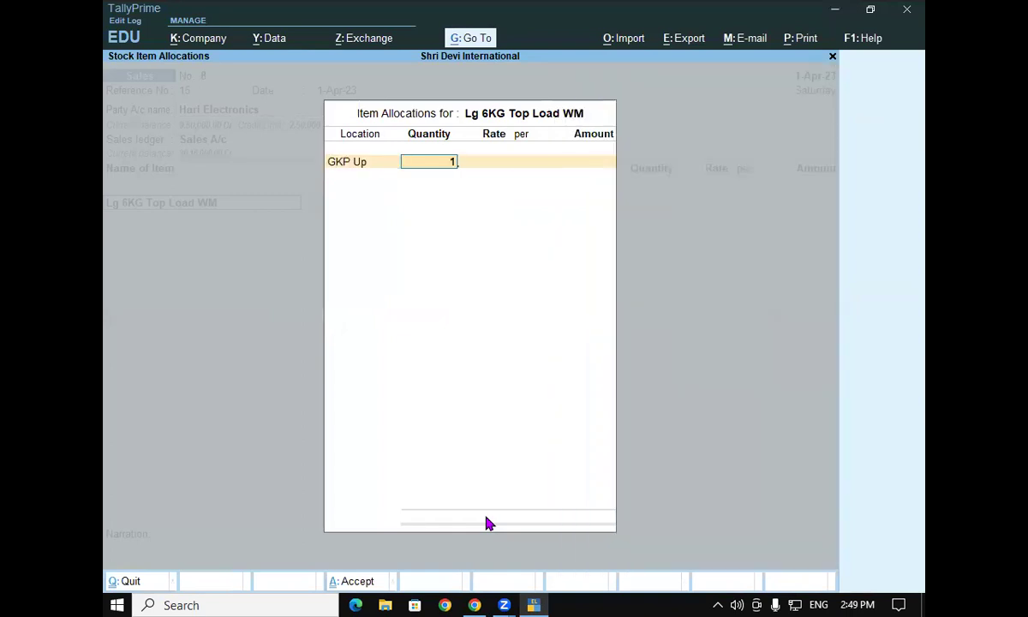
{"action": "key", "text": "Return"}
{"action": "key", "text": "Return"}
{"action": "key", "text": "Return"}
{"action": "key", "text": "Return"}
{"action": "key", "text": "Return"}
Allocate the amount to new reference 8 with 30 credit days and try to save Hari Electronics' sales voucher
{"action": "key", "text": "Return"}
{"action": "key", "text": "Return"}
{"action": "key", "text": "Return"}
{"action": "key", "text": "Return"}
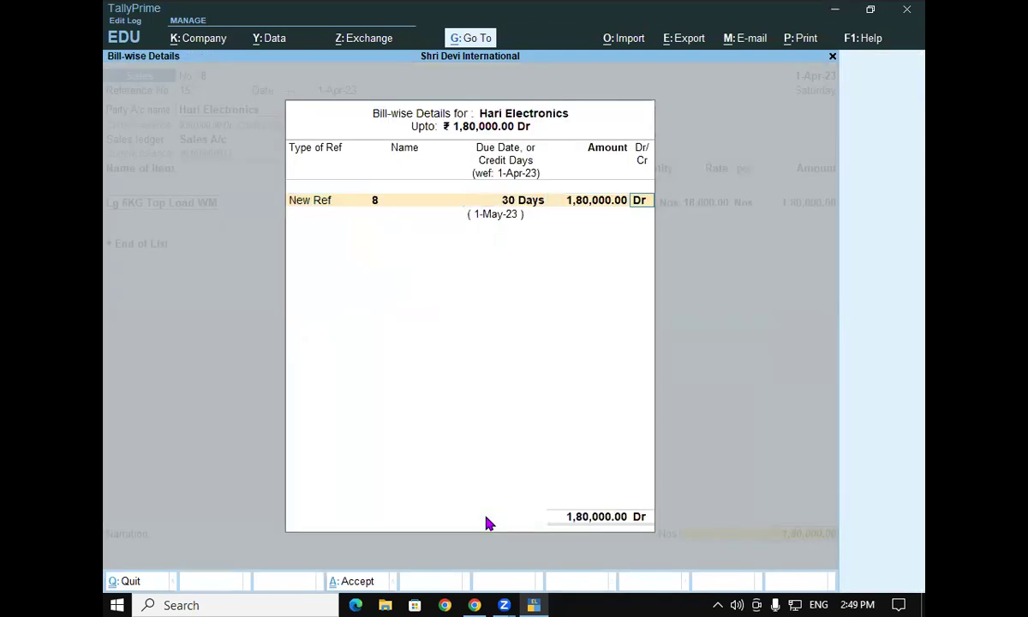
{"action": "key", "text": "Return"}
{"action": "key", "text": "Return"}
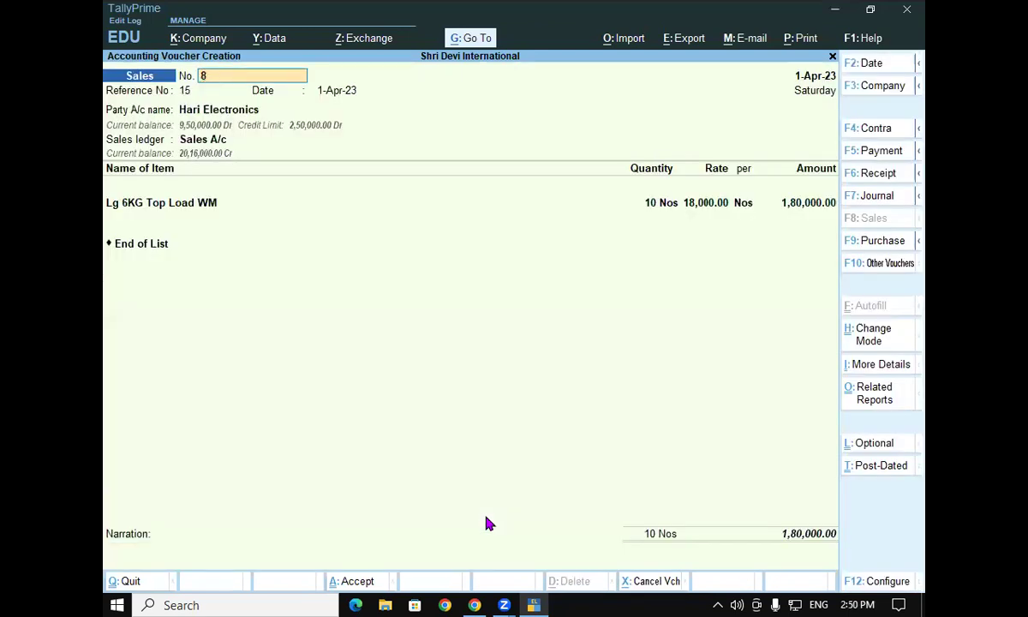
Go through all of the sales voucher's entries again without changes and retry saving it against Hari Electronics' credit limit
{"action": "key", "text": "Return"}
{"action": "key", "text": "Return"}
{"action": "key", "text": "Return"}
{"action": "key", "text": "Return"}
{"action": "key", "text": "Return"}
{"action": "key", "text": "Return"}
{"action": "key", "text": "Return"}
{"action": "key", "text": "Return"}
{"action": "key", "text": "Return"}
{"action": "key", "text": "Return"}
{"action": "key", "text": "Return"}
{"action": "key", "text": "Return"}
{"action": "key", "text": "Return"}
{"action": "key", "text": "Return"}
{"action": "key", "text": "Return"}
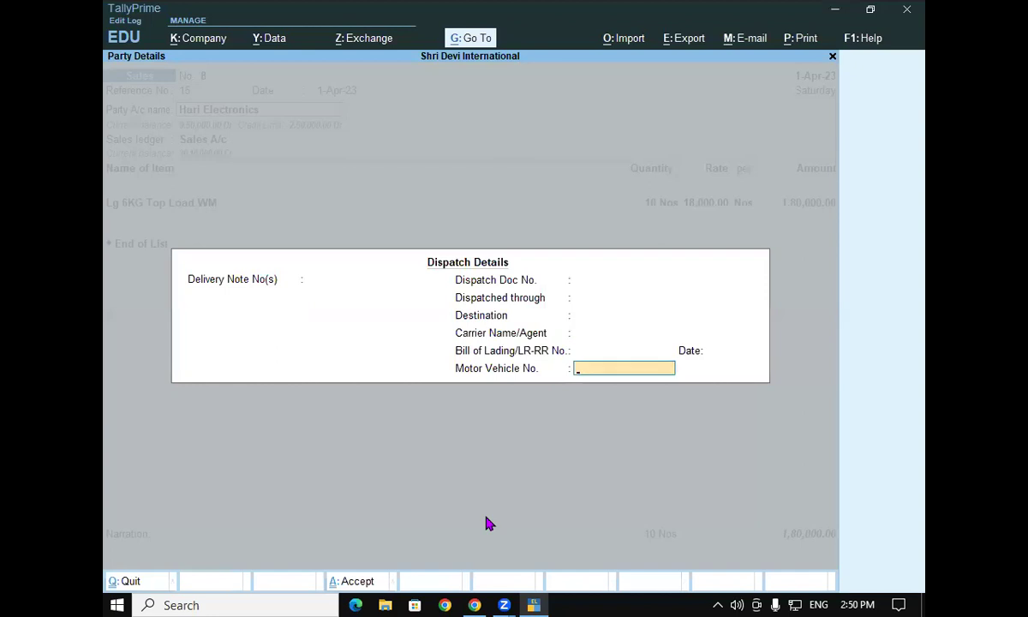
{"action": "key", "text": "Return"}
{"action": "key", "text": "Return"}
{"action": "key", "text": "Return"}
{"action": "key", "text": "Return"}
{"action": "key", "text": "Return"}
{"action": "key", "text": "Return"}
{"action": "key", "text": "Return"}
{"action": "key", "text": "Return"}
{"action": "key", "text": "Return"}
{"action": "key", "text": "Return"}
{"action": "key", "text": "Return"}
{"action": "key", "text": "Return"}
{"action": "key", "text": "Return"}
{"action": "key", "text": "Return"}
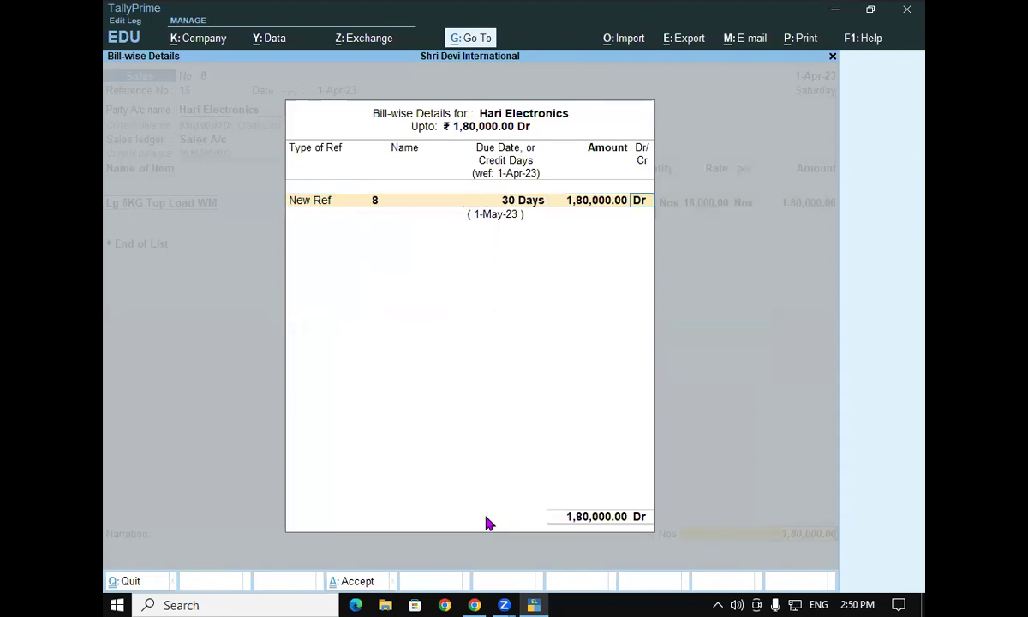
{"action": "key", "text": "Return"}
{"action": "key", "text": "Return"}
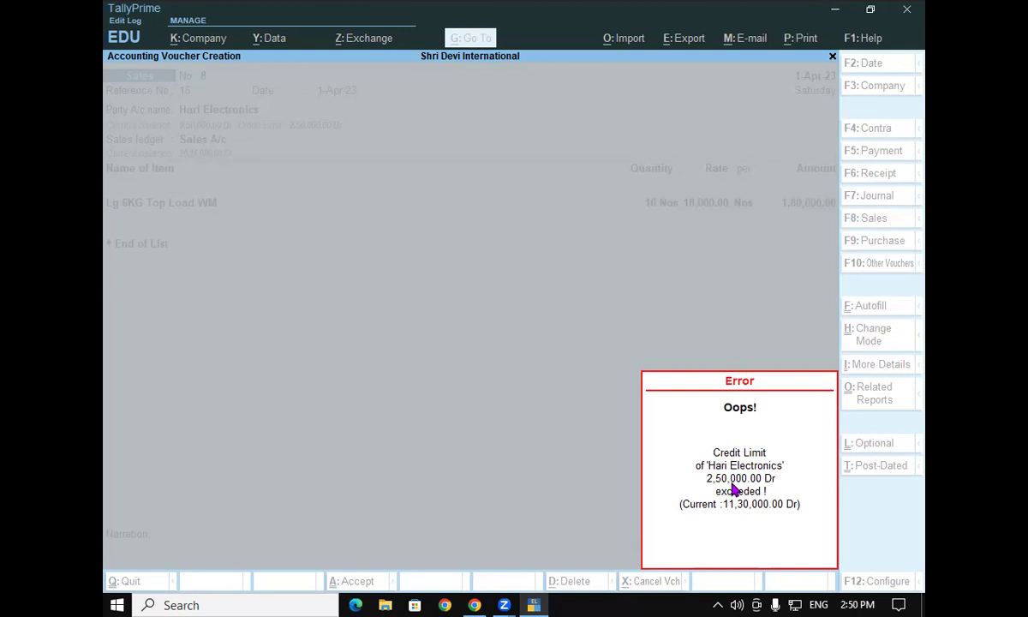
Dismiss the credit limit error, discard the unsaved sales voucher and stay at the Gateway of Tally
{"action": "key", "text": "Escape"}
{"action": "key", "text": "Escape"}
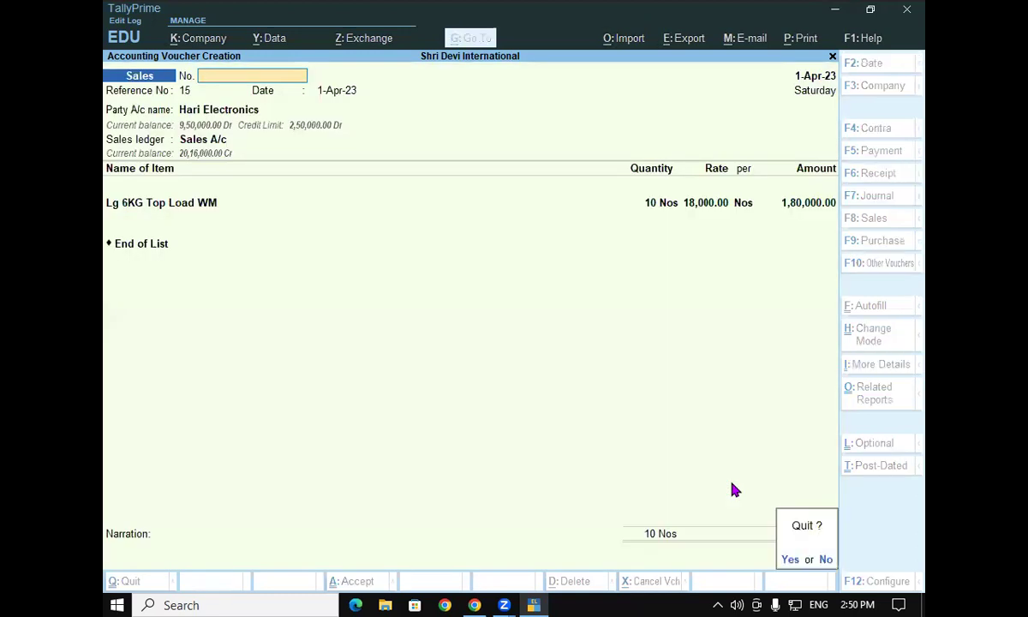
{"action": "key", "text": "y"}
{"action": "key", "text": "Escape"}
{"action": "key", "text": "n"}
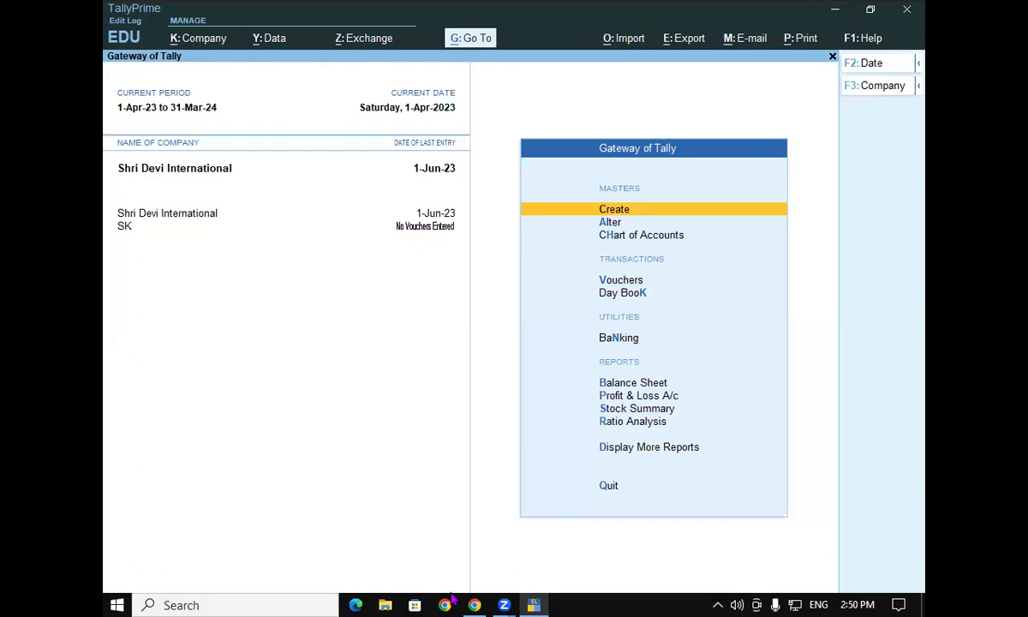
Switch to the course document in the browser and reduce its page zoom to 80%
{"action": "key", "text": "alt+Tab"}
{"action": "left_click", "coordinate": [908, 44]}
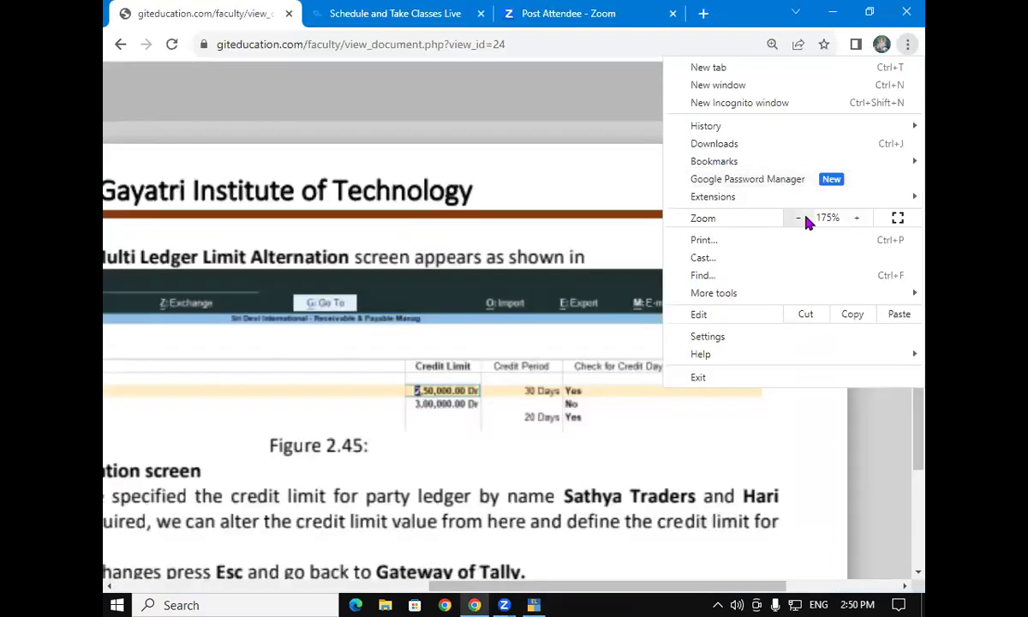
{"action": "left_click", "coordinate": [799, 218]}
{"action": "left_click", "coordinate": [799, 219]}
{"action": "left_click", "coordinate": [799, 219]}
{"action": "left_click", "coordinate": [799, 218]}
{"action": "left_click", "coordinate": [799, 218]}
{"action": "left_click", "coordinate": [798, 219]}
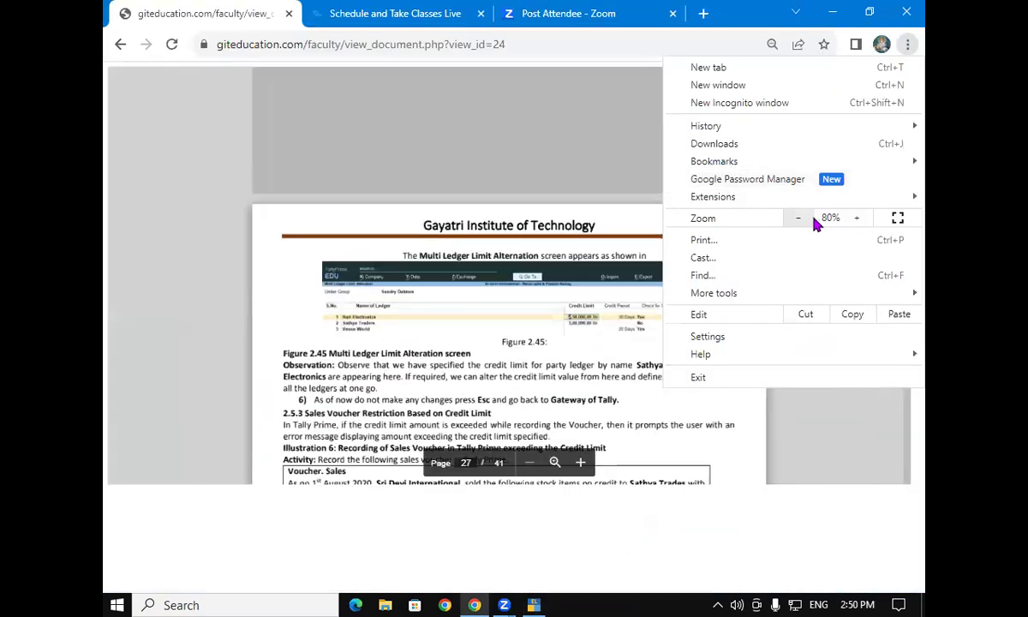
Read the course document from the credit limit voucher illustrations through to Illustration 7 on splitting a credit sale into multiple bills
{"action": "left_click", "coordinate": [494, 272]}
{"action": "scroll", "coordinate": [909, 329], "scroll_direction": "up", "scroll_amount": 2}
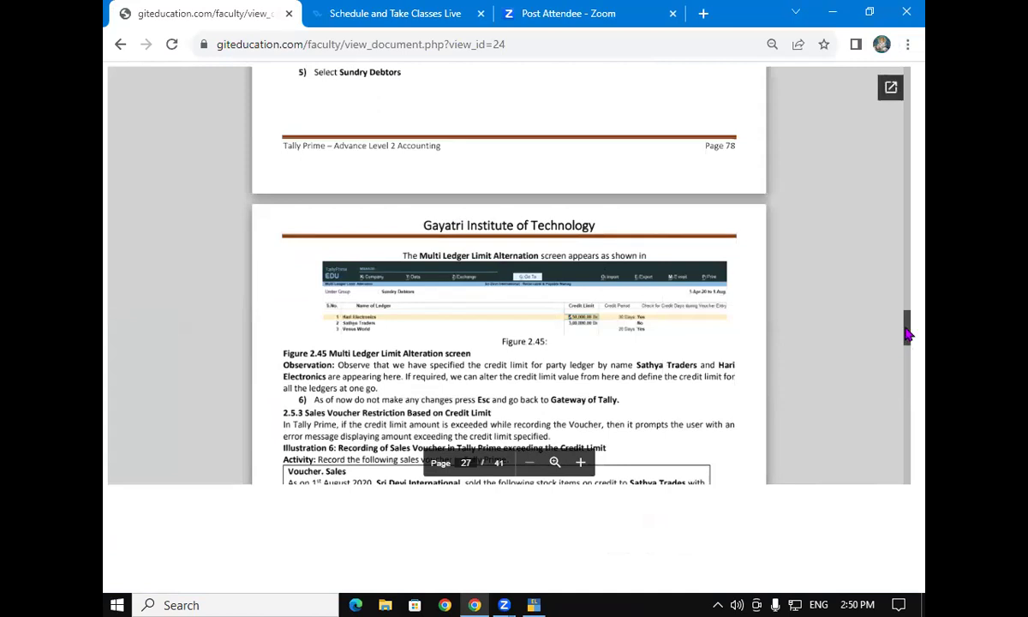
{"action": "scroll", "coordinate": [908, 335], "scroll_direction": "down", "scroll_amount": 7}
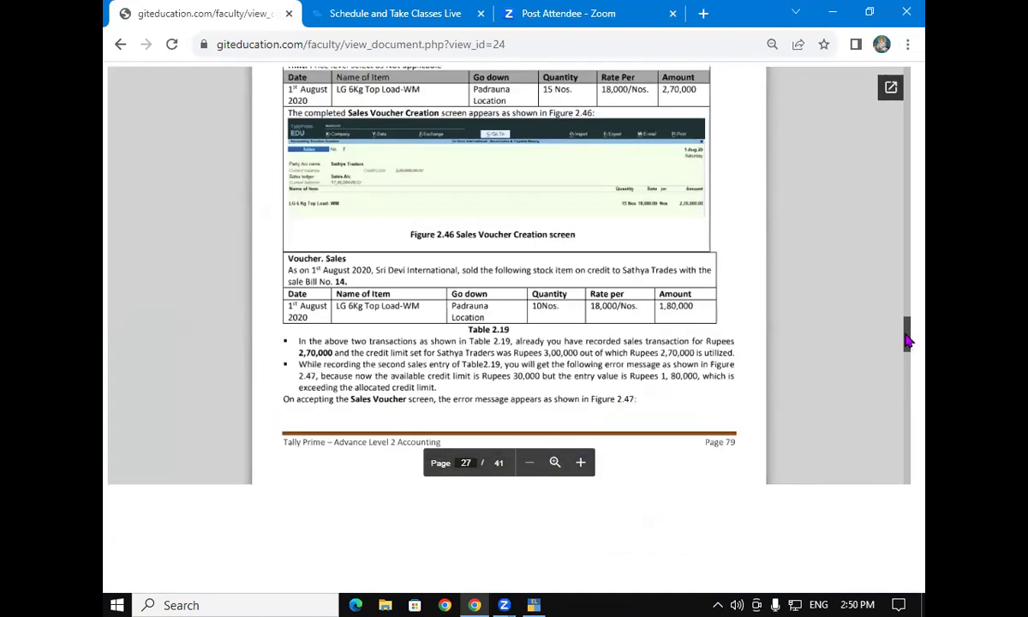
{"action": "scroll", "coordinate": [908, 341], "scroll_direction": "down", "scroll_amount": 2}
{"action": "scroll", "coordinate": [907, 341], "scroll_direction": "down", "scroll_amount": 3}
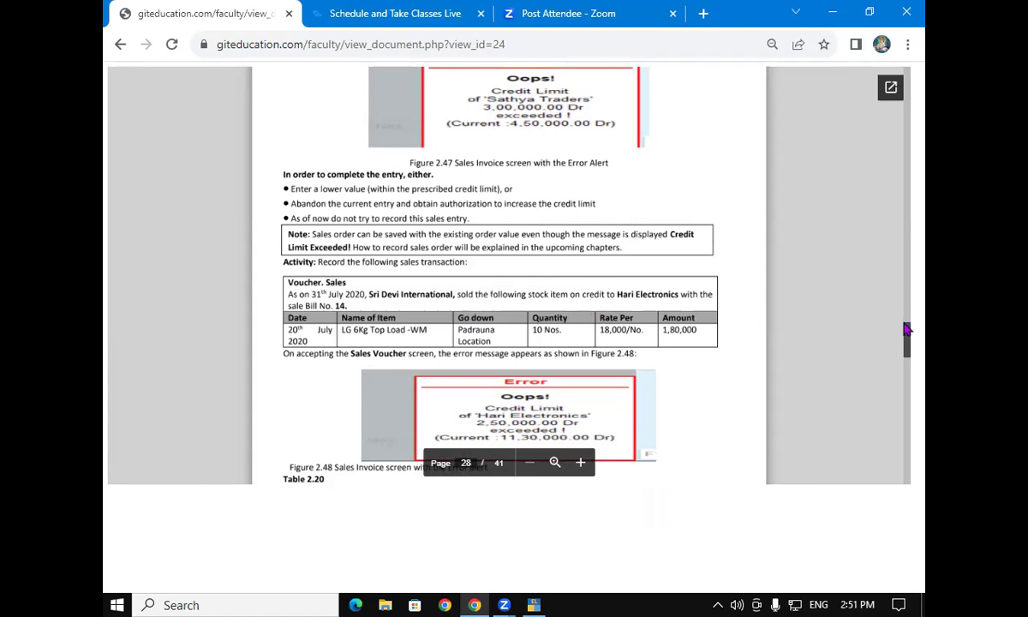
{"action": "left_click_drag", "start_coordinate": [908, 343], "coordinate": [908, 349]}
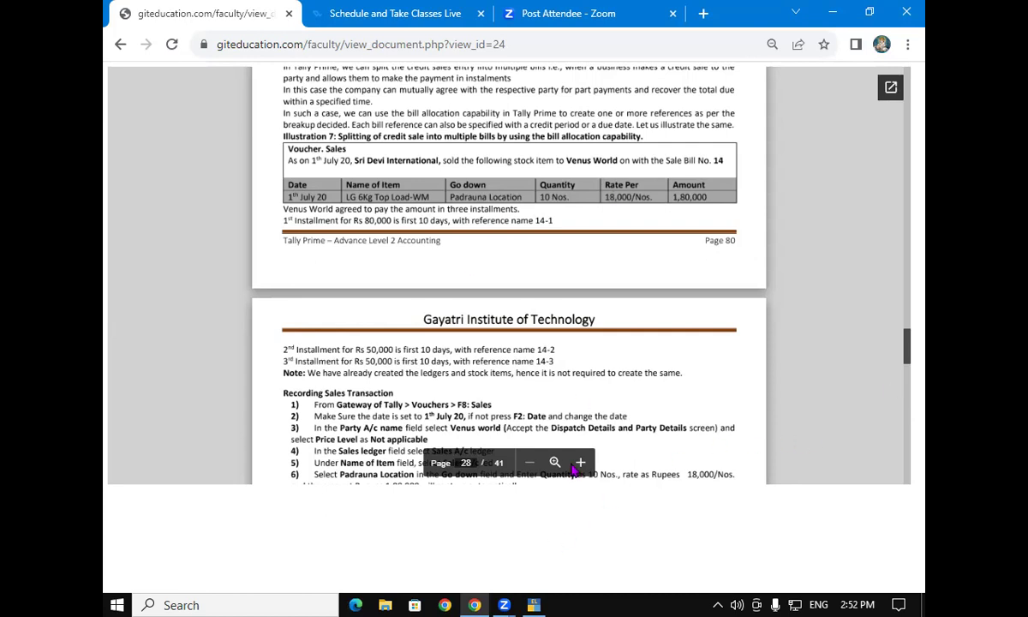
Switch to TallyPrime, try to create a ledger named Venus World, and go back to the Gateway of Tally
{"action": "left_click", "coordinate": [535, 605]}
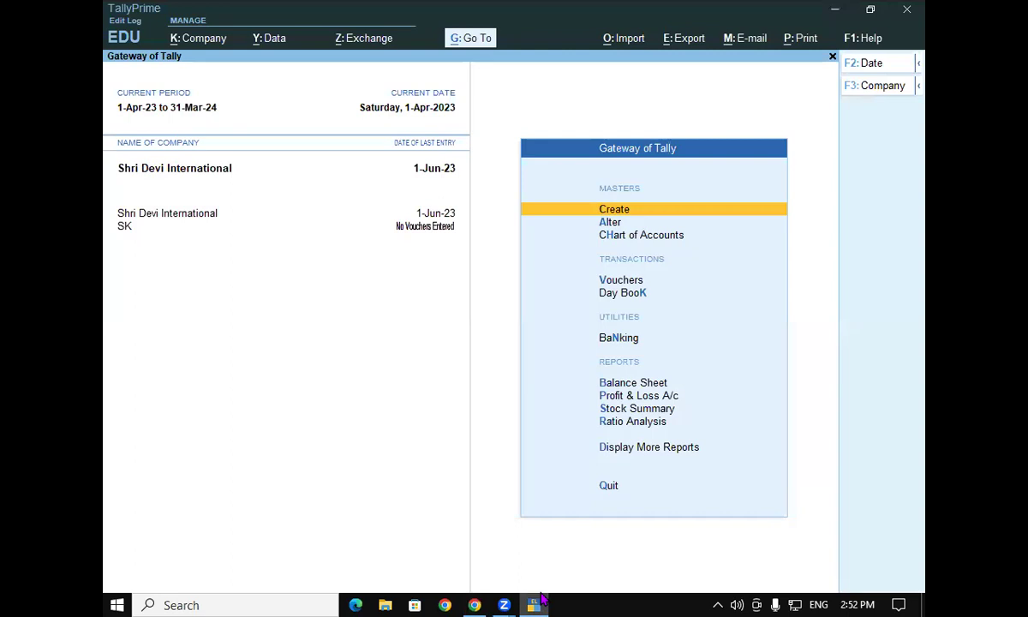
{"action": "mouse_move", "coordinate": [519, 599]}
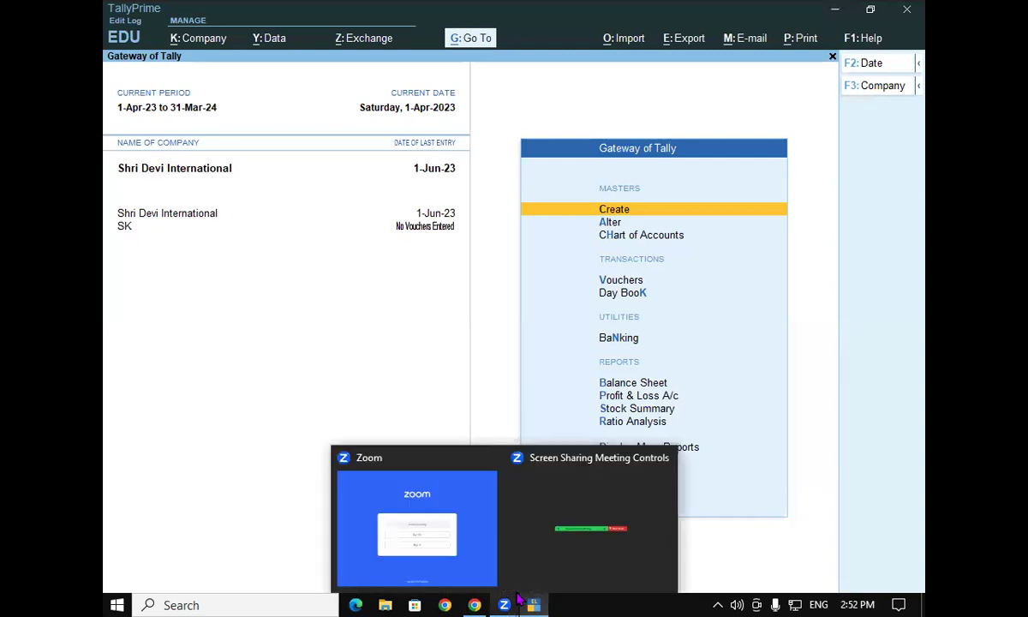
{"action": "key", "text": "Return"}
{"action": "key", "text": "Down"}
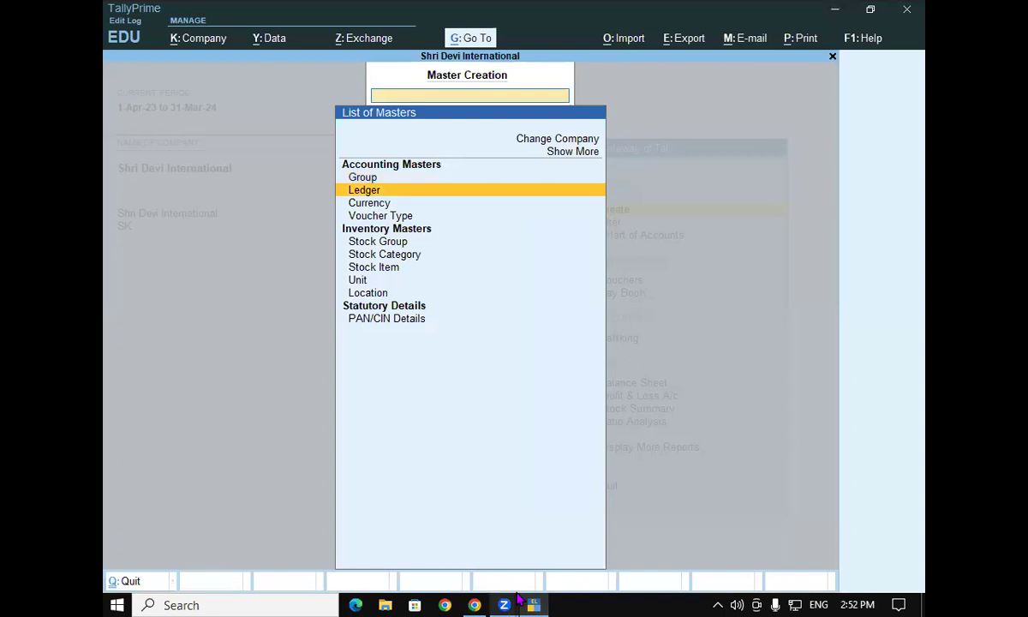
{"action": "key", "text": "Return"}
{"action": "type", "text": "Ve"}
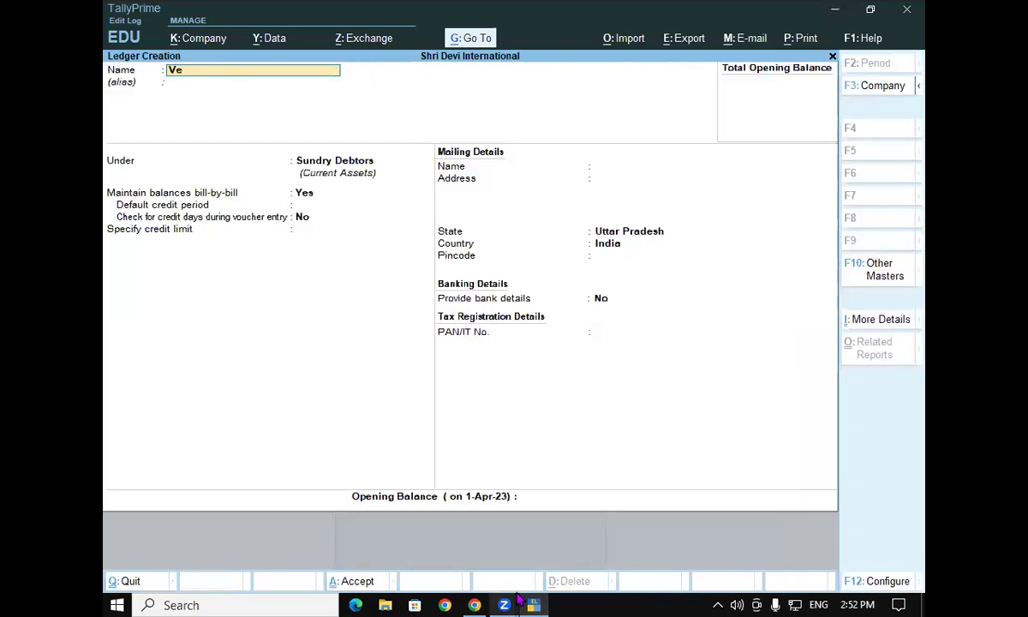
{"action": "type", "text": "nus world"}
{"action": "key", "text": "Return"}
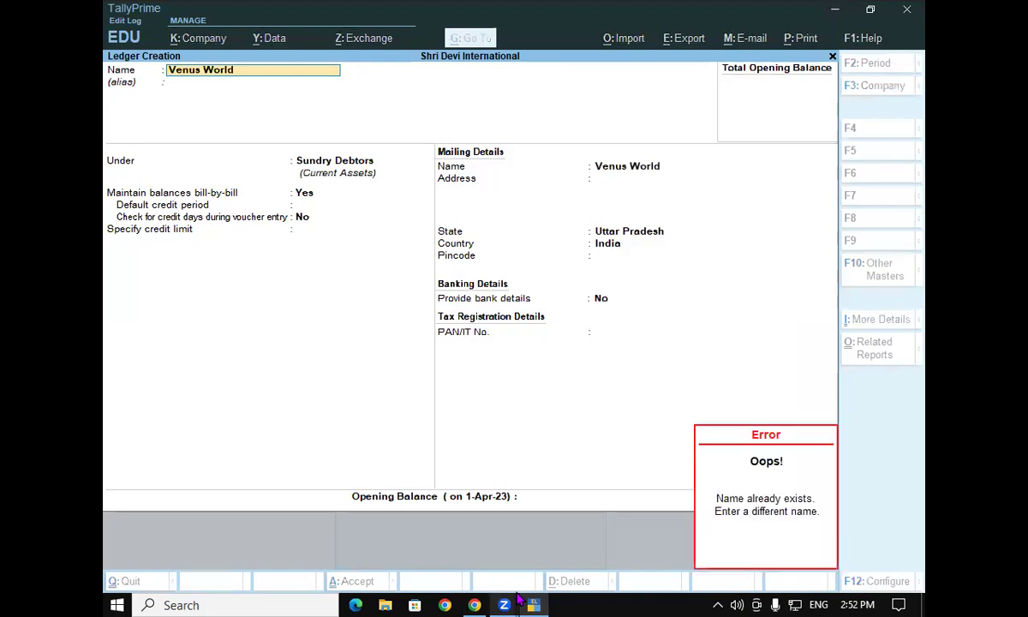
{"action": "key", "text": "BackSpace"}
{"action": "key", "text": "Escape"}
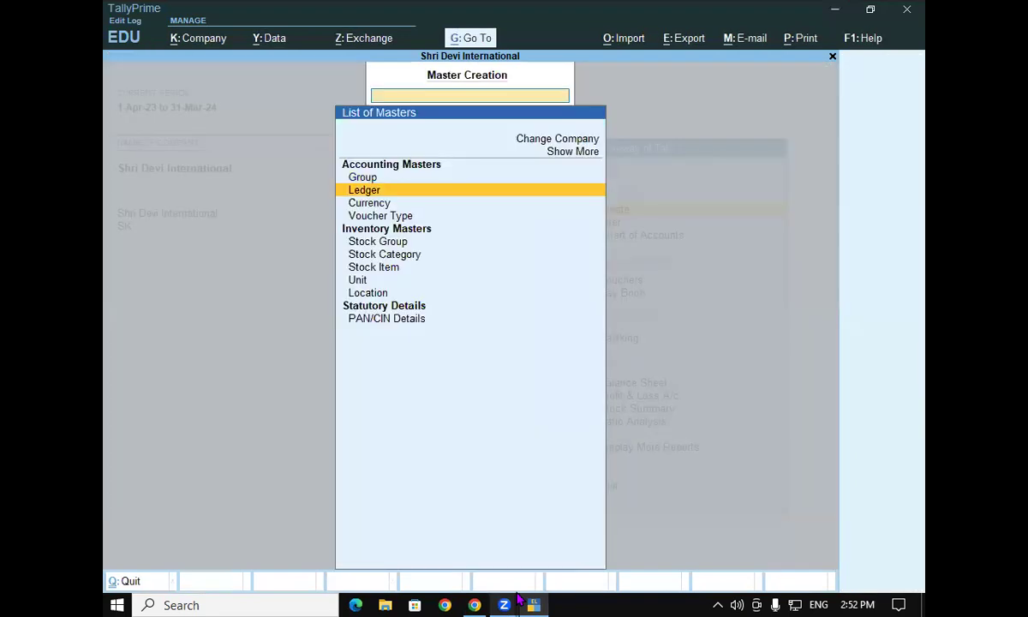
{"action": "key", "text": "Escape"}
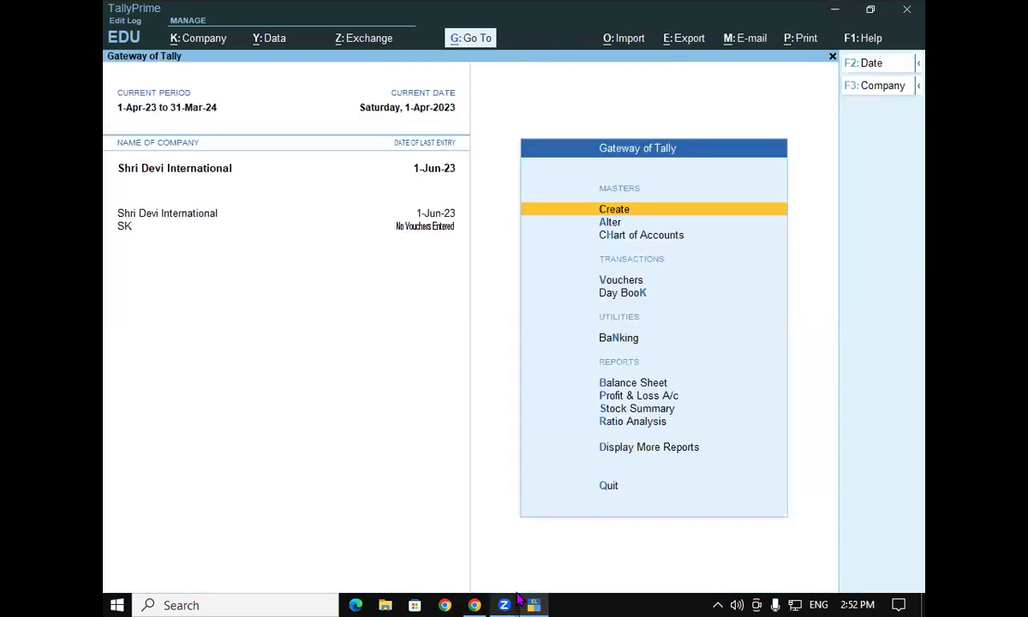
Start a sales voucher, check the bill in the course document, and enter reference number 15 with date 1-Apr-23
{"action": "key", "text": "v"}
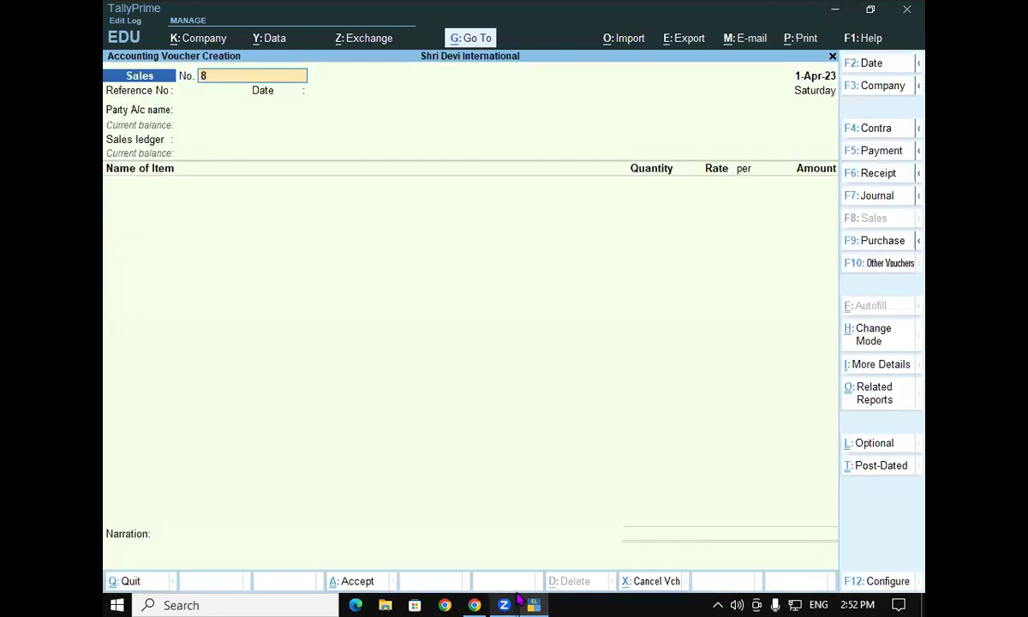
{"action": "left_click", "coordinate": [476, 604]}
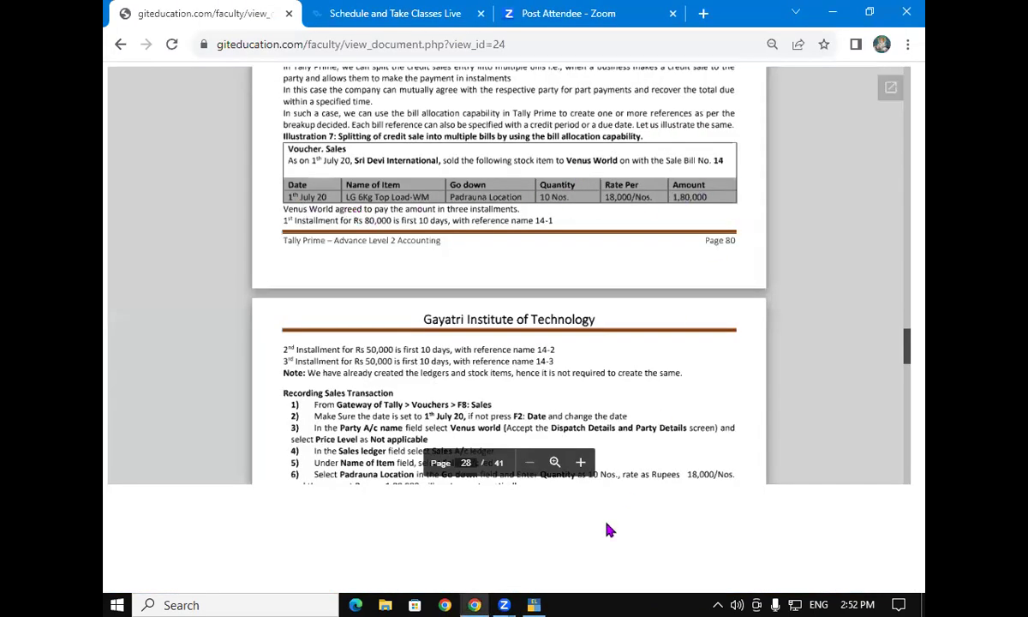
{"action": "left_click", "coordinate": [533, 604]}
{"action": "type", "text": "15"}
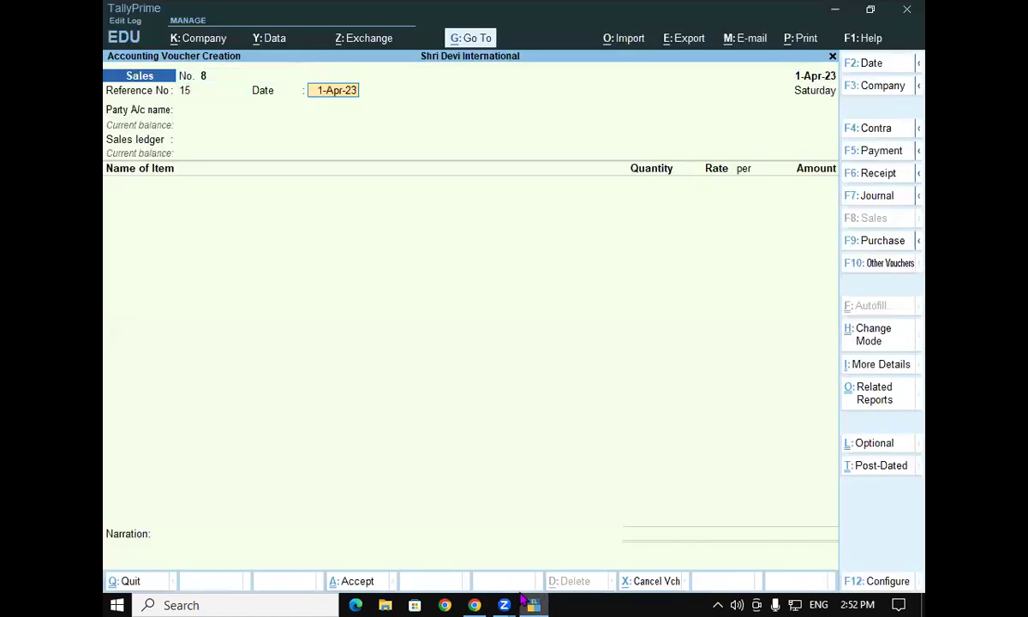
{"action": "key", "text": "Return"}
{"action": "key", "text": "Return"}
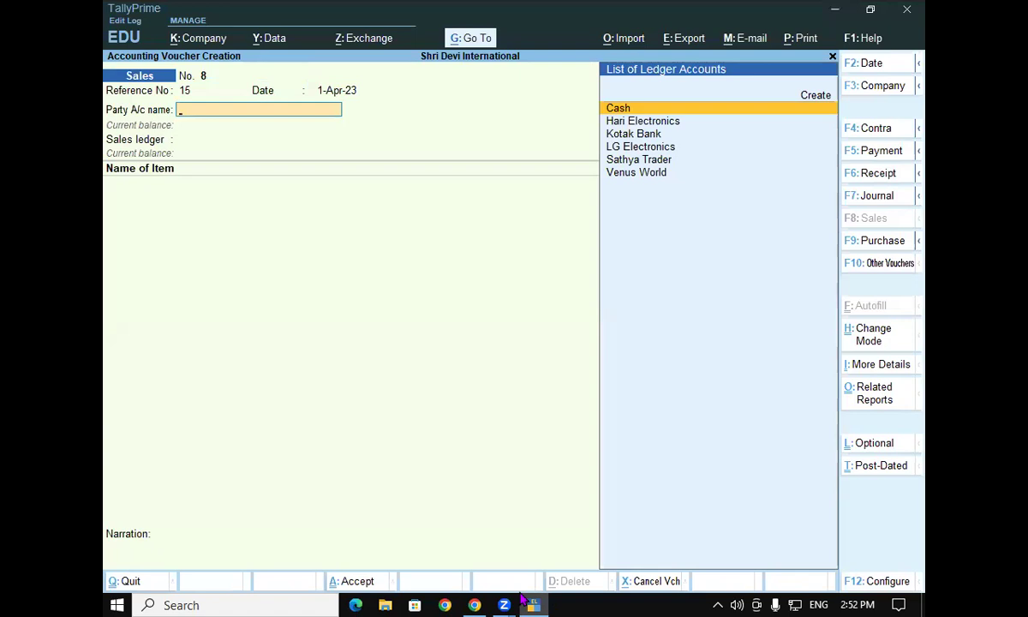
Choose Venus World as the party, accept the dispatch and party details, and use Sales A/c as the sales ledger
{"action": "type", "text": "Ve"}
{"action": "key", "text": "Return"}
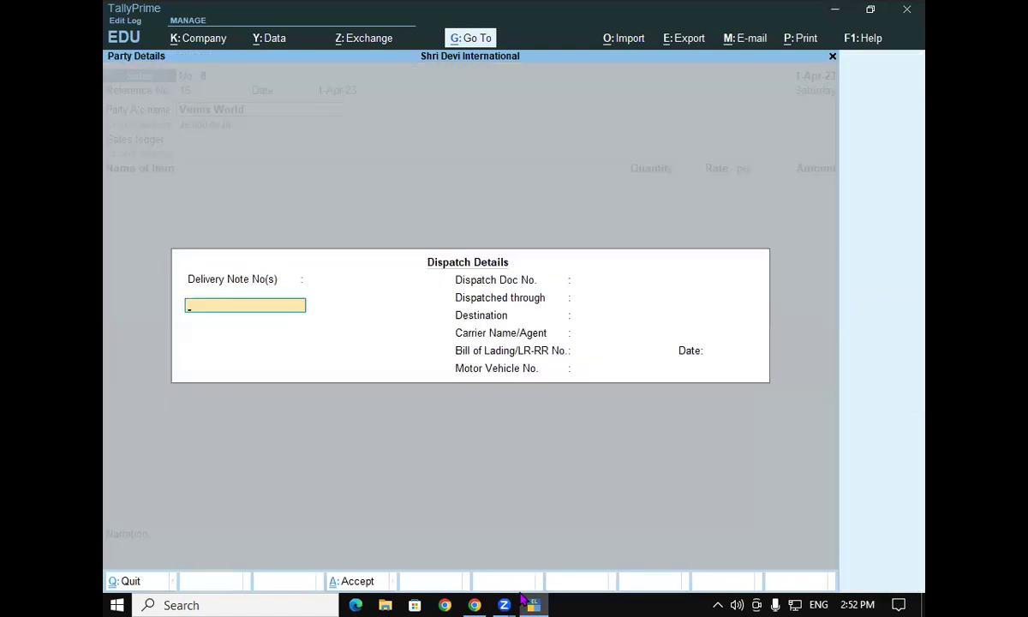
{"action": "key", "text": "ctrl+a"}
{"action": "key", "text": "ctrl+a"}
{"action": "key", "text": "Return"}
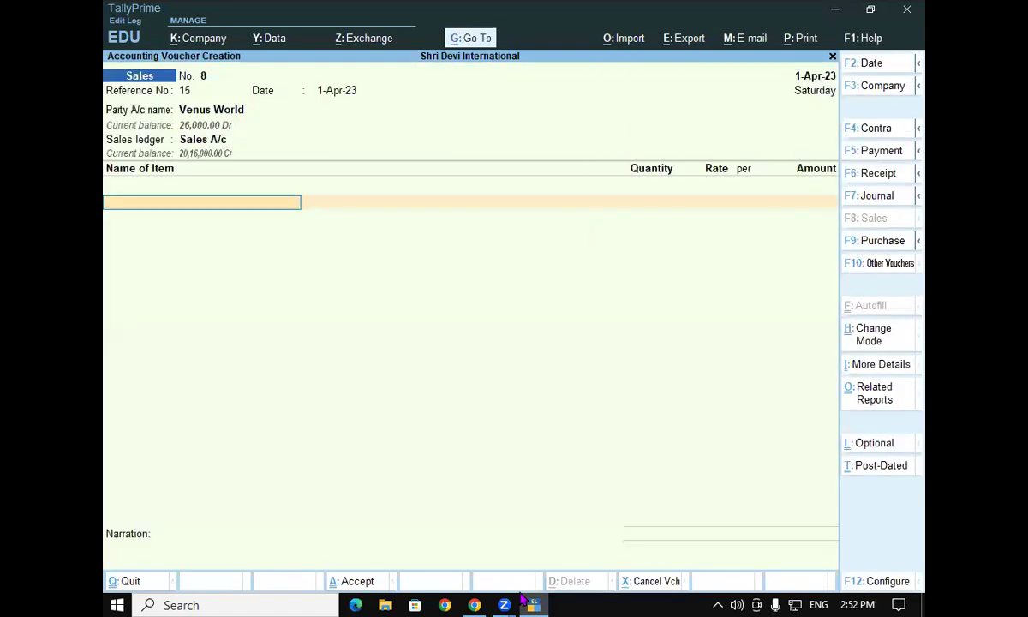
Add the stock item Lg 6KG Top Load WM with 10 Nos from GKP Up at a rate of 18,000
{"action": "type", "text": "Lg"}
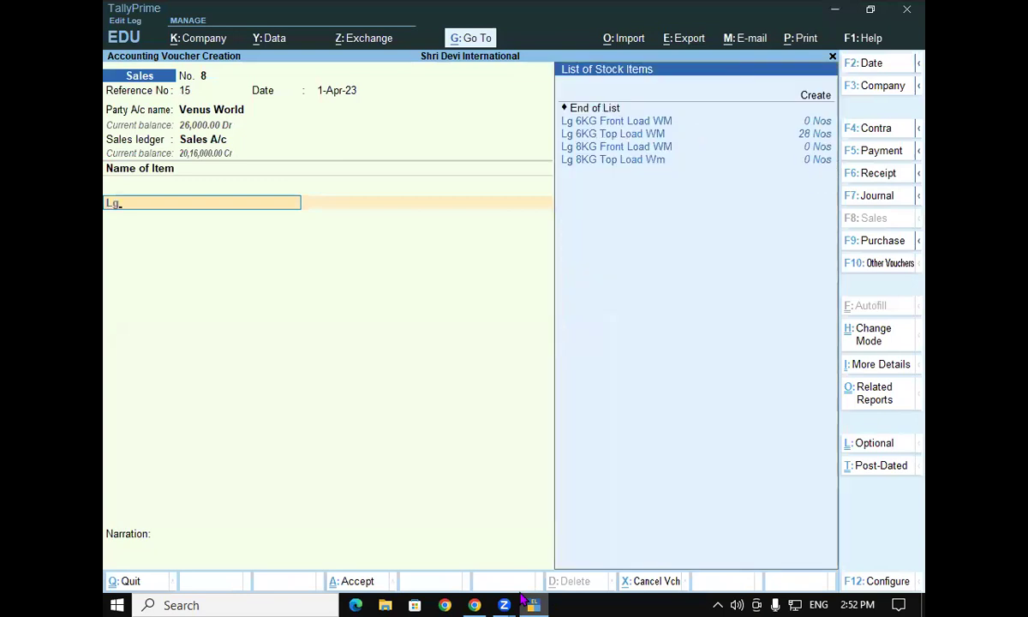
{"action": "key", "text": "Down"}
{"action": "key", "text": "Down"}
{"action": "key", "text": "Return"}
{"action": "key", "text": "Return"}
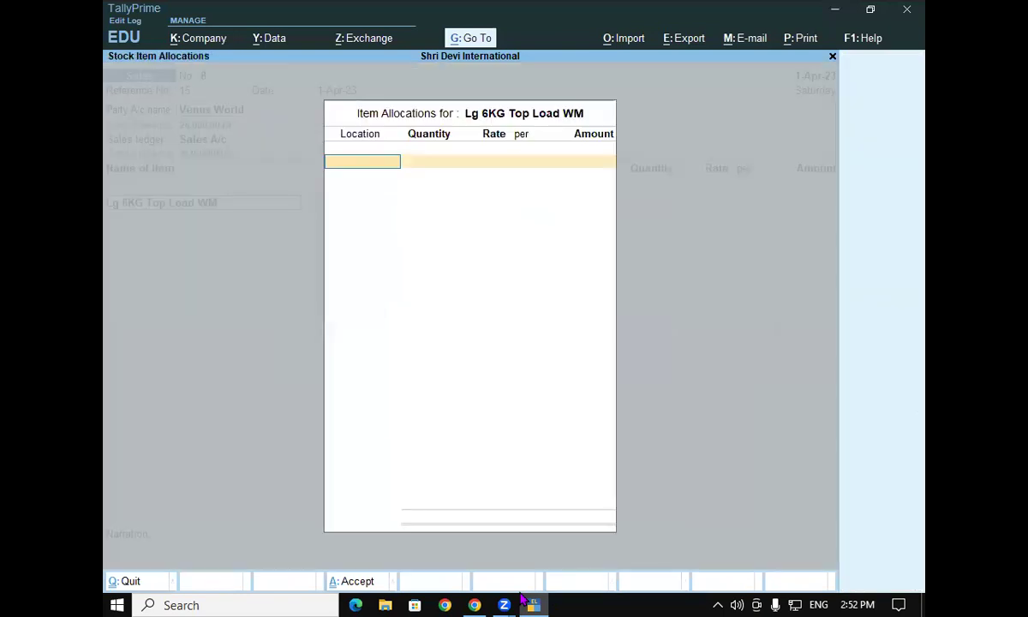
{"action": "key", "text": "Return"}
{"action": "type", "text": "10"}
{"action": "key", "text": "Return"}
{"action": "key", "text": "Return"}
{"action": "key", "text": "Return"}
{"action": "key", "text": "Return"}
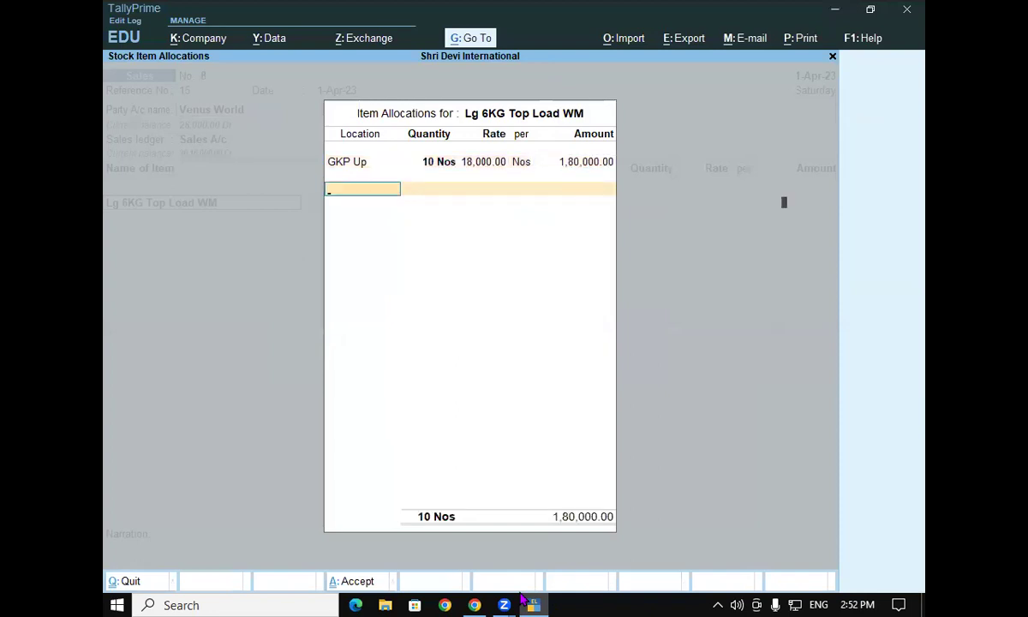
{"action": "key", "text": "Return"}
{"action": "key", "text": "Return"}
{"action": "key", "text": "Return"}
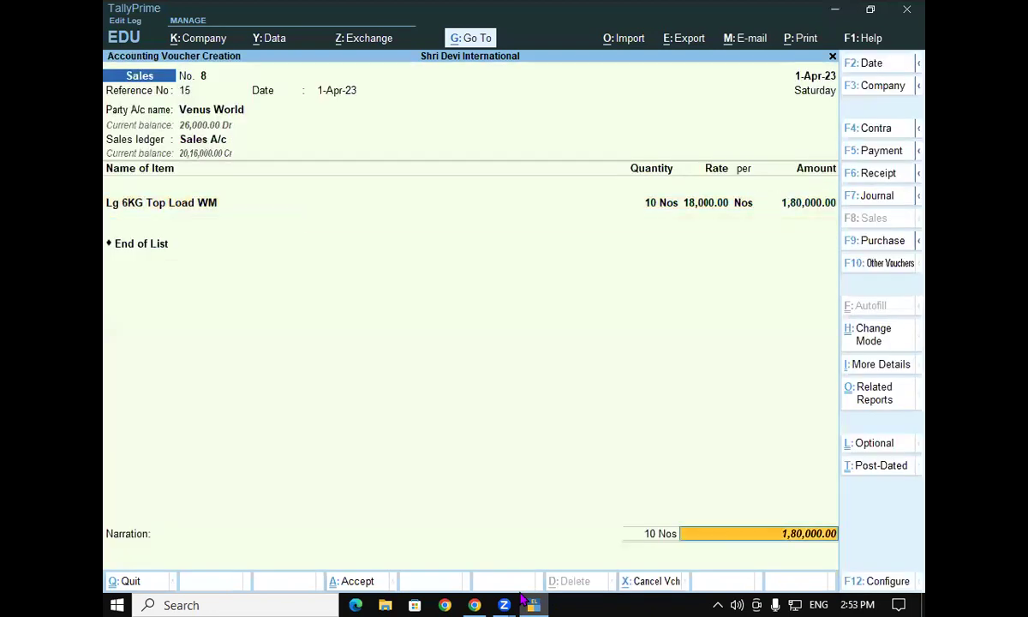
Open Venus World's bill-wise details, check the instalment split in the course document, and leave the allocation unsaved
{"action": "key", "text": "Return"}
{"action": "key", "text": "Return"}
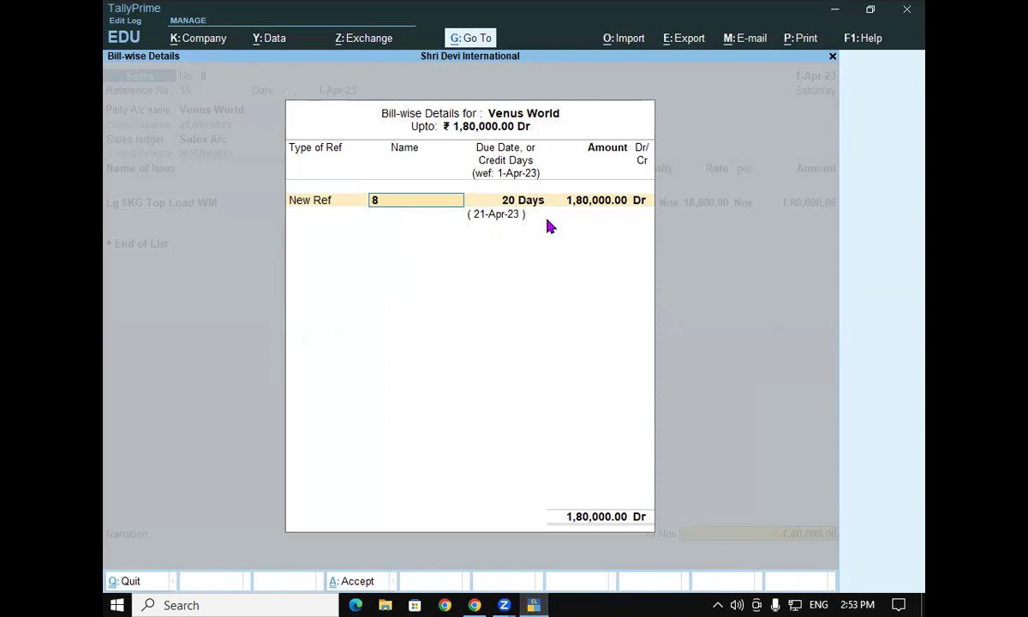
{"action": "key", "text": "Return"}
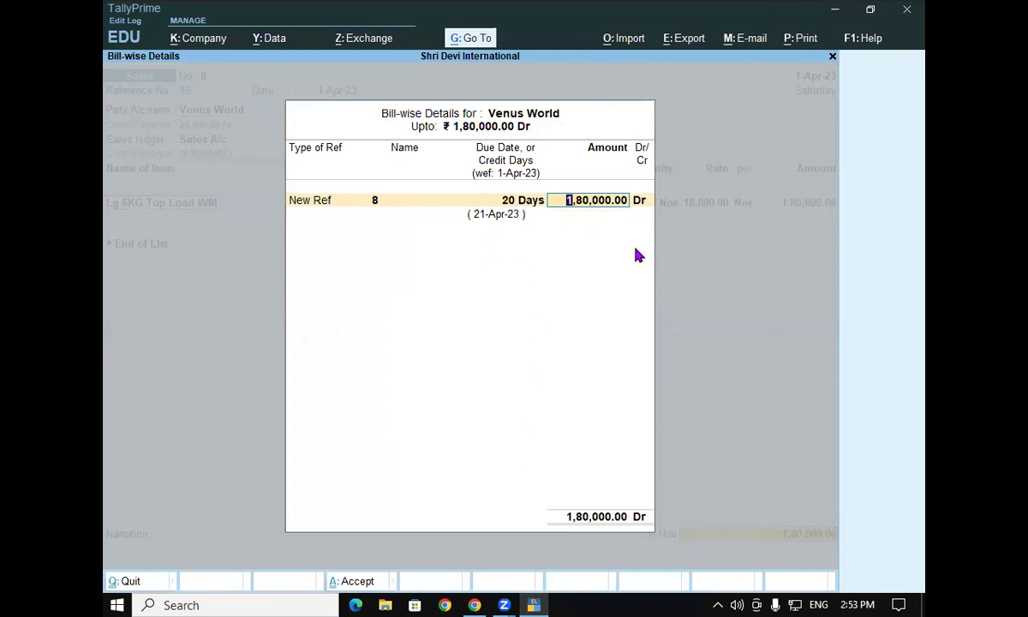
{"action": "key", "text": "alt+Tab"}
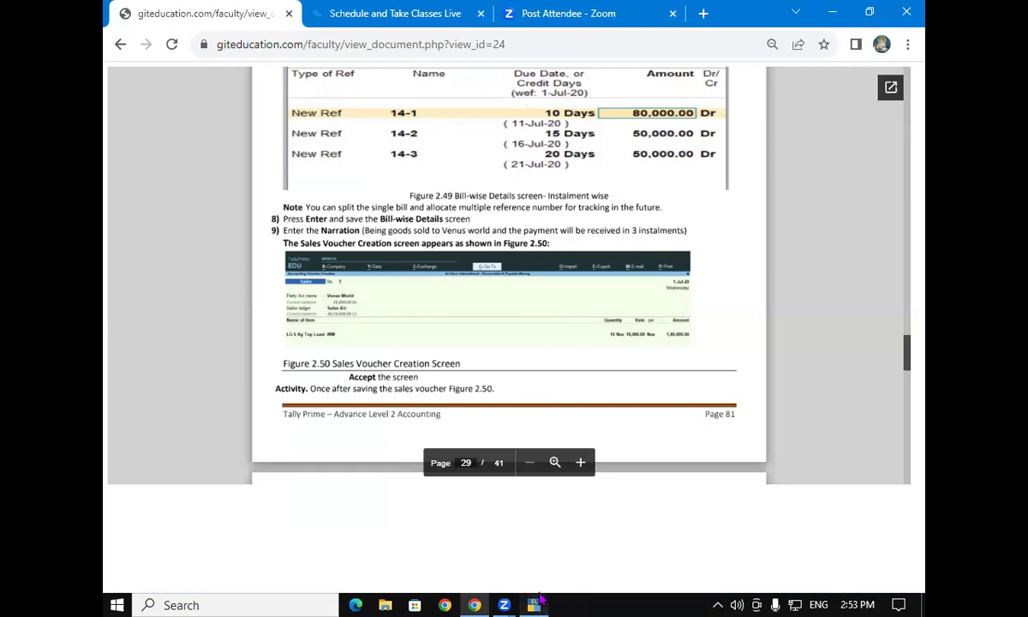
{"action": "key", "text": "alt+Tab"}
{"action": "key", "text": "Escape"}
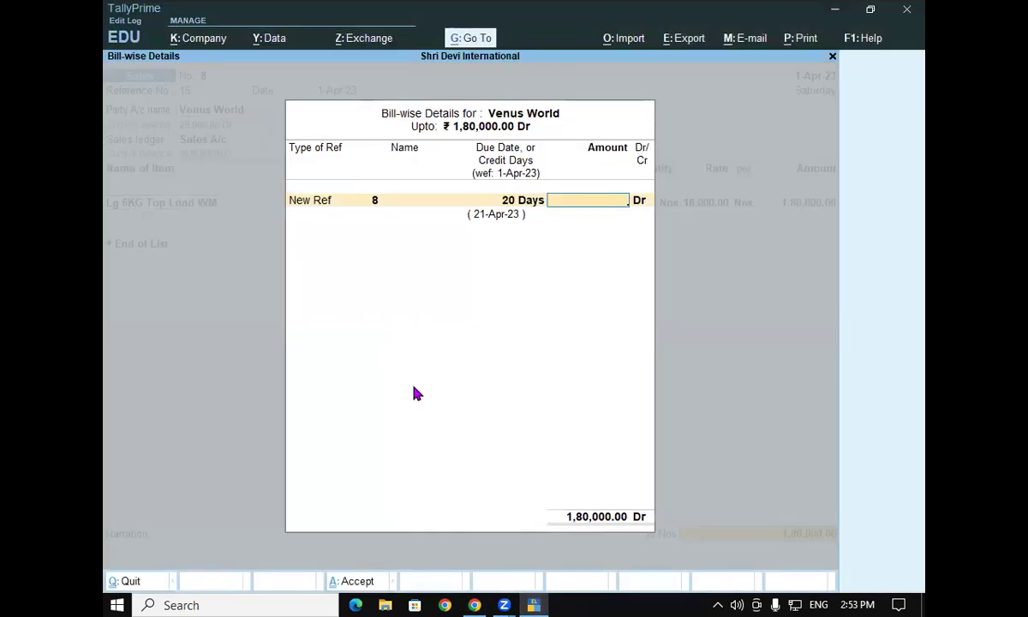
{"action": "key", "text": "Escape"}
Open the Venus World ledger from the voucher, clear its default credit period and save the ledger
{"action": "left_click", "coordinate": [206, 111]}
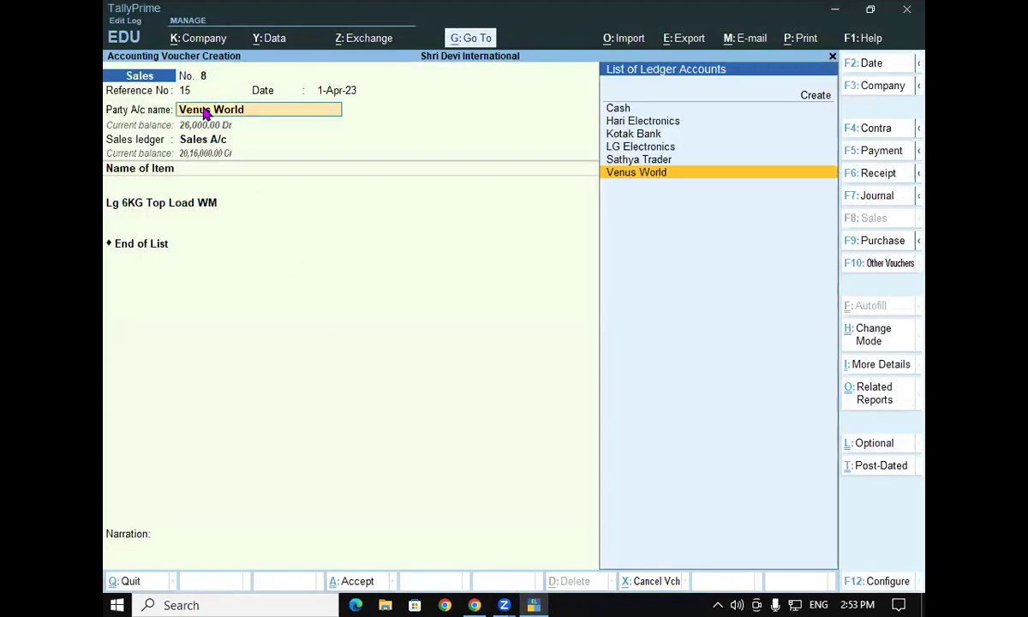
{"action": "key", "text": "ctrl+Return"}
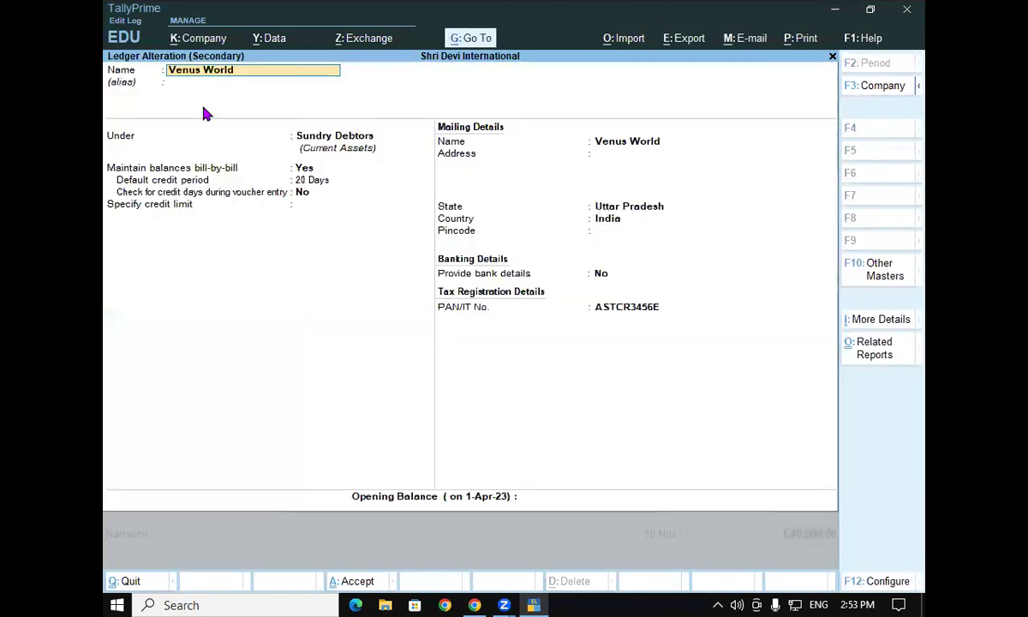
{"action": "left_click", "coordinate": [311, 180]}
{"action": "key", "text": "BackSpace"}
{"action": "key", "text": "ctrl+a"}
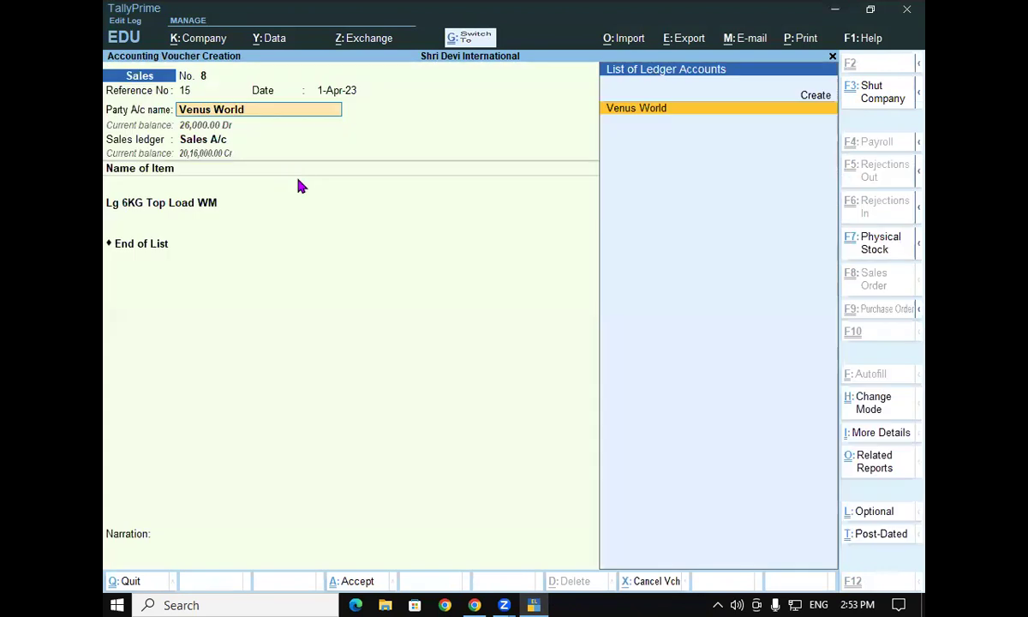
Go through the voucher's party, dispatch and item entries again without changes and return to Venus World's bill-wise details
{"action": "key", "text": "Return"}
{"action": "key", "text": "Return"}
{"action": "key", "text": "Return"}
{"action": "key", "text": "Return"}
{"action": "key", "text": "Return"}
{"action": "key", "text": "Return"}
{"action": "key", "text": "Return"}
{"action": "key", "text": "Return"}
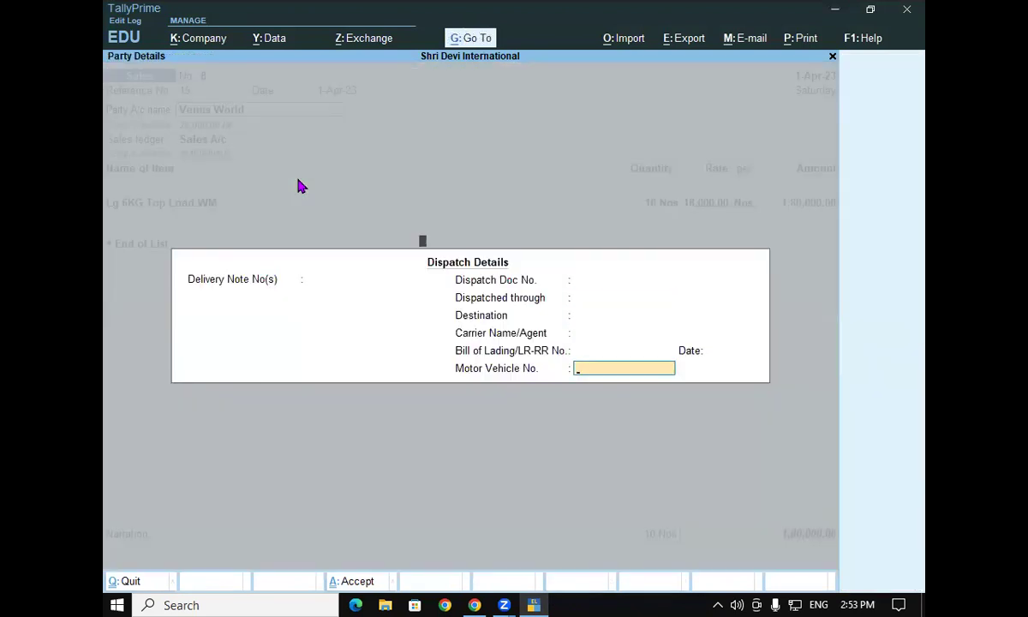
{"action": "key", "text": "Return"}
{"action": "key", "text": "Return"}
{"action": "key", "text": "Return"}
{"action": "key", "text": "Return"}
{"action": "key", "text": "Return"}
{"action": "key", "text": "Return"}
{"action": "key", "text": "Return"}
{"action": "key", "text": "Return"}
{"action": "key", "text": "Return"}
{"action": "key", "text": "Return"}
{"action": "key", "text": "Return"}
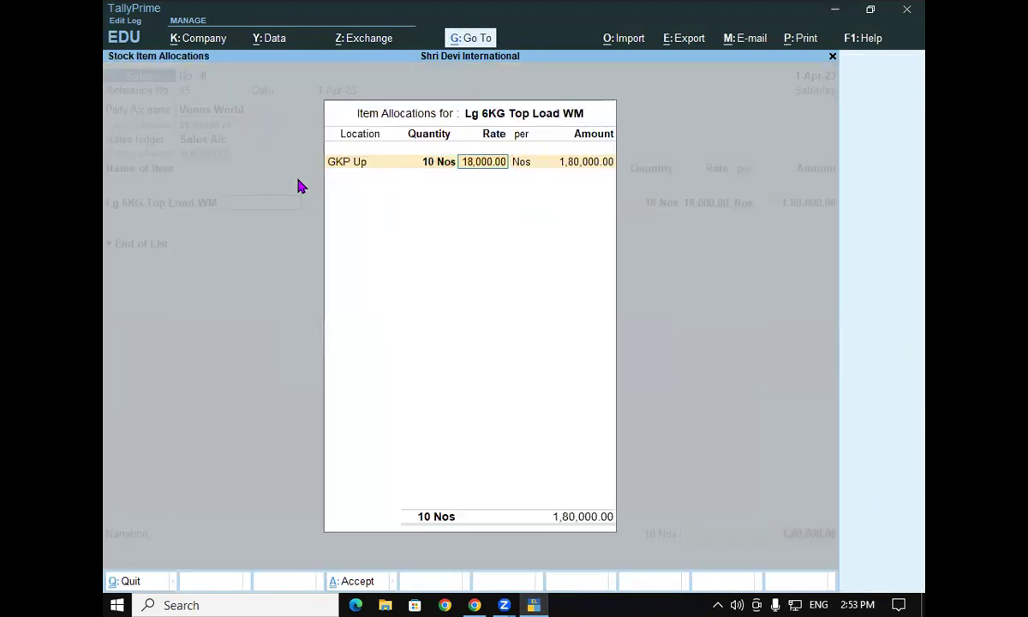
{"action": "key", "text": "Return"}
{"action": "key", "text": "Return"}
{"action": "key", "text": "Return"}
{"action": "key", "text": "Return"}
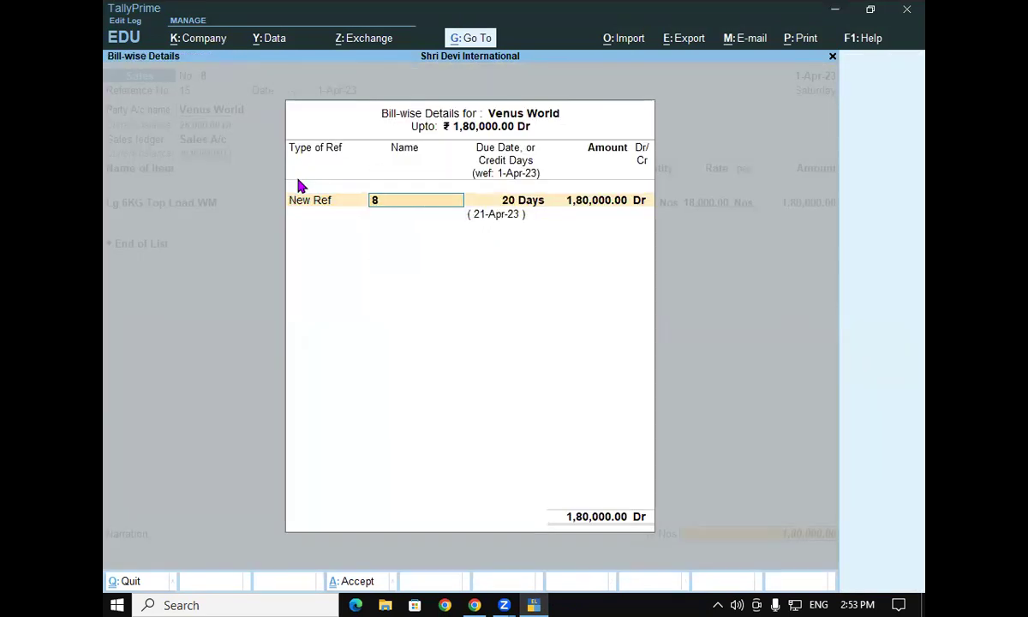
Allocate 80,000 Dr to new reference 14-1 with 10 credit days
{"action": "type", "text": "14-1"}
{"action": "key", "text": "Return"}
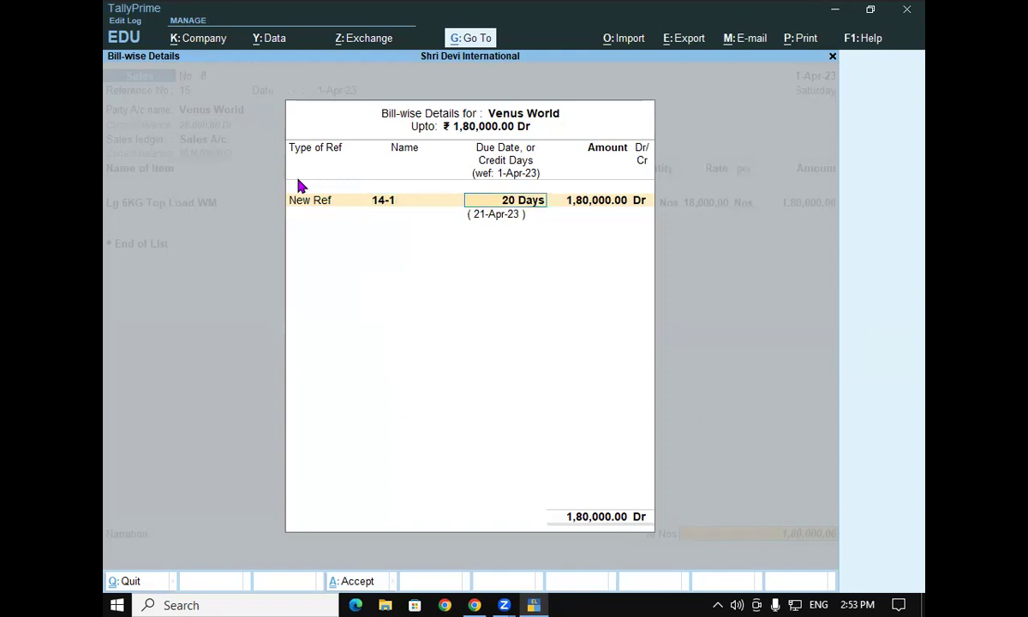
{"action": "type", "text": "10"}
{"action": "key", "text": "Return"}
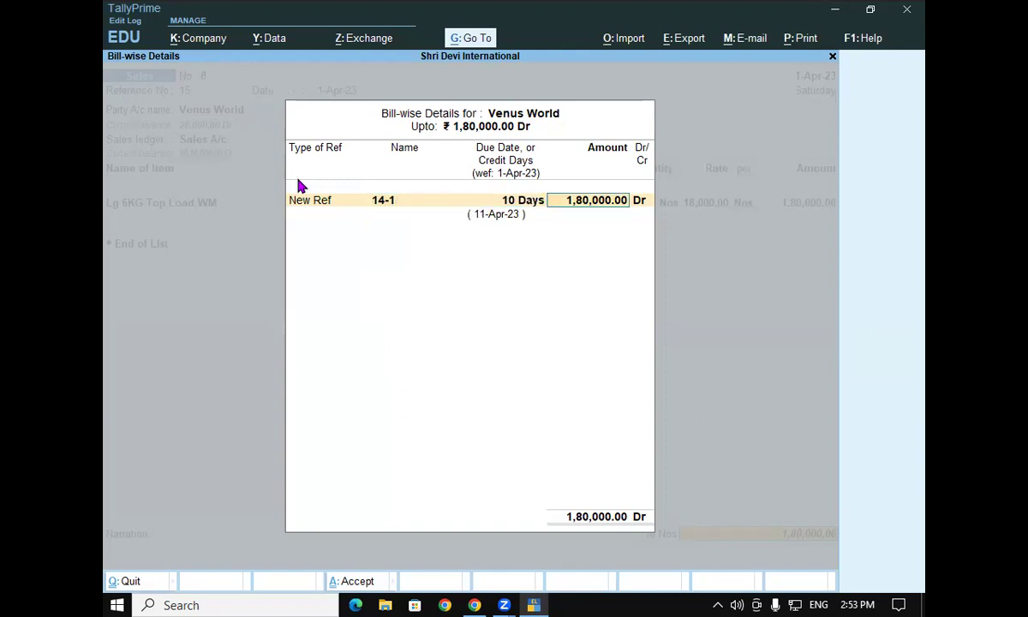
{"action": "type", "text": "80,000"}
{"action": "key", "text": "Return"}
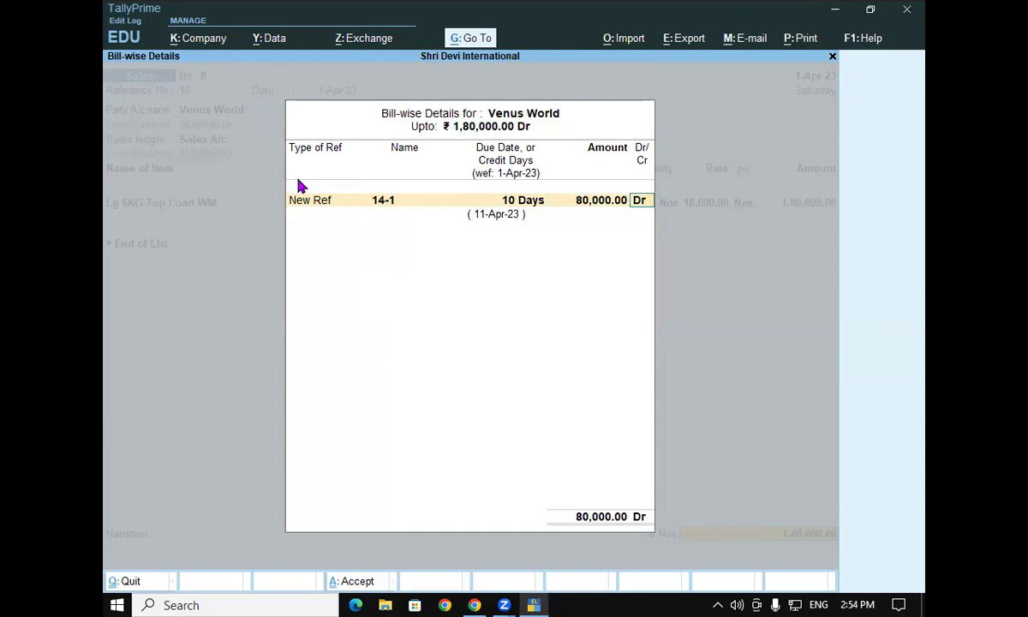
{"action": "key", "text": "Return"}
Allocate 50,000 Dr of Venus World's bill to new reference 14-2 with 15 credit days
{"action": "key", "text": "Return"}
{"action": "type", "text": "814-2"}
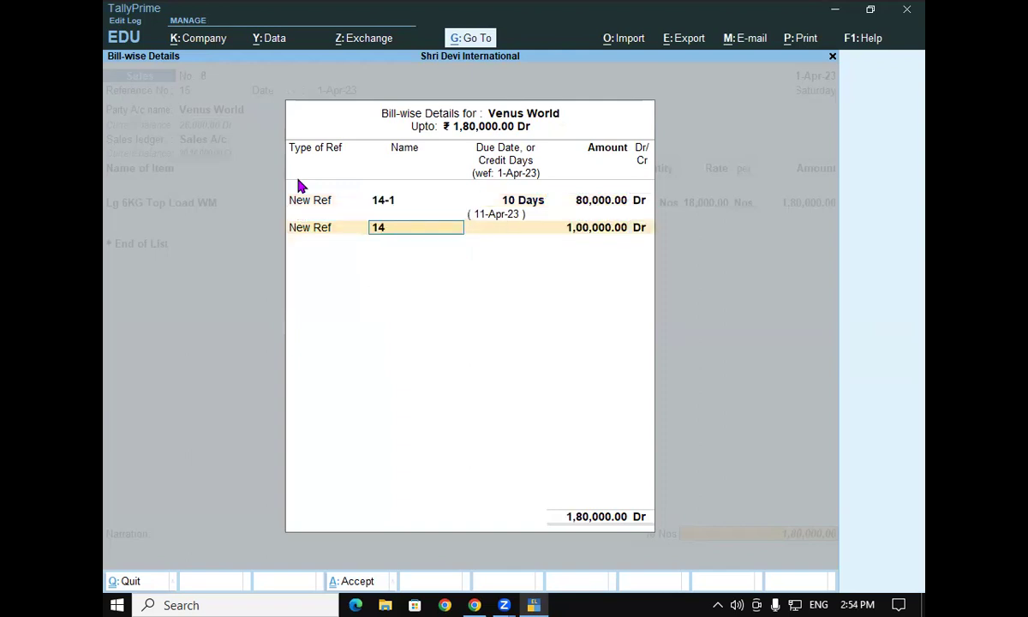
{"action": "key", "text": "Return"}
{"action": "type", "text": "15"}
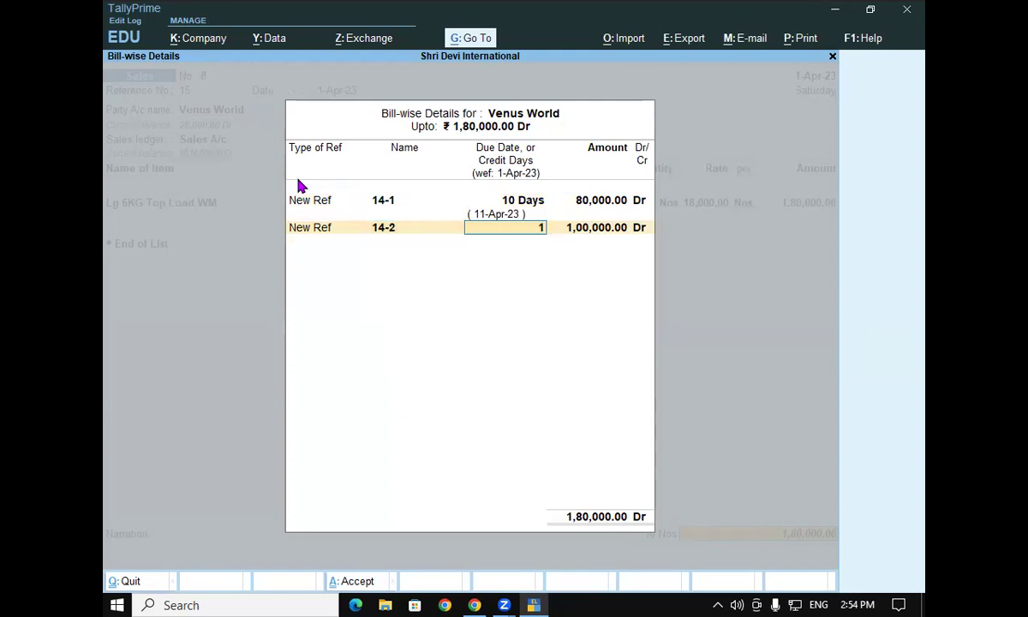
{"action": "key", "text": "Return"}
{"action": "type", "text": "50000"}
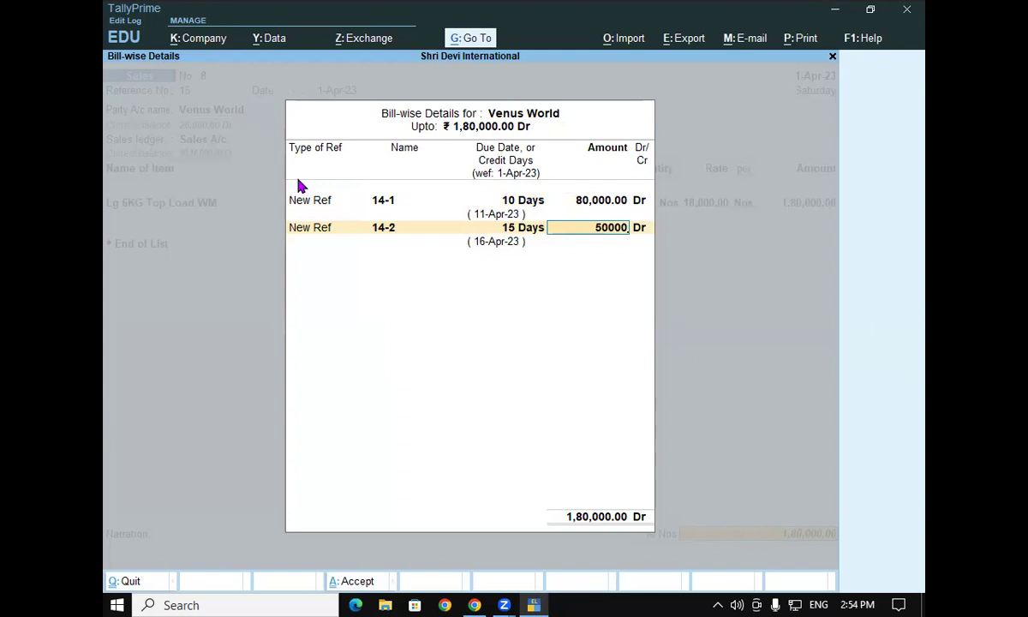
{"action": "key", "text": "Return"}
Allocate 50,000 Dr to new reference 14-3 with 20 credit days, save the sales voucher and return to the Gateway of Tally
{"action": "key", "text": "Return"}
{"action": "type", "text": "14-3"}
{"action": "key", "text": "Return"}
{"action": "type", "text": "20"}
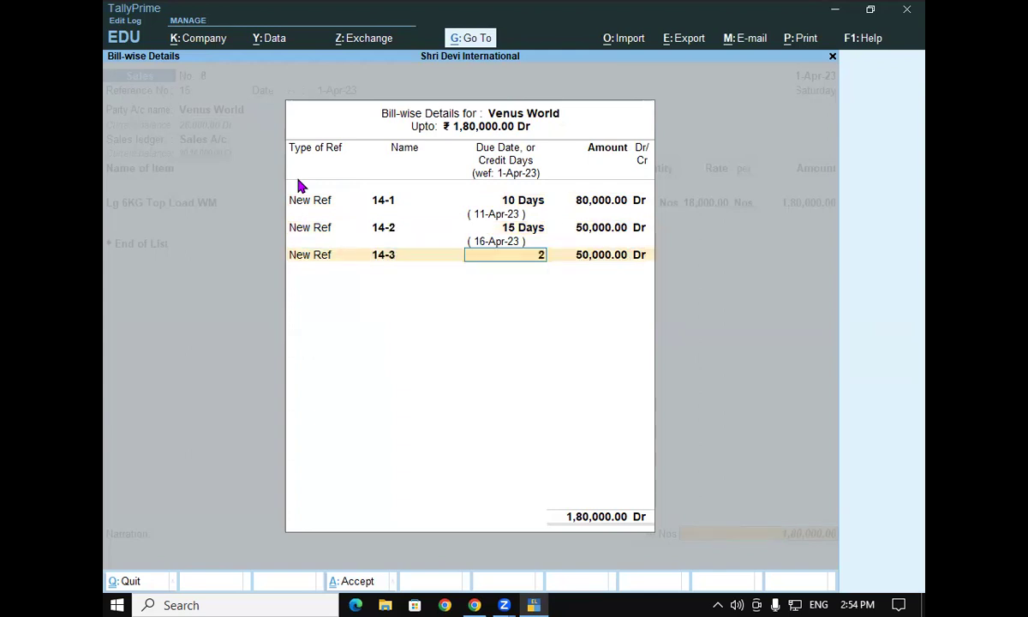
{"action": "key", "text": "Return"}
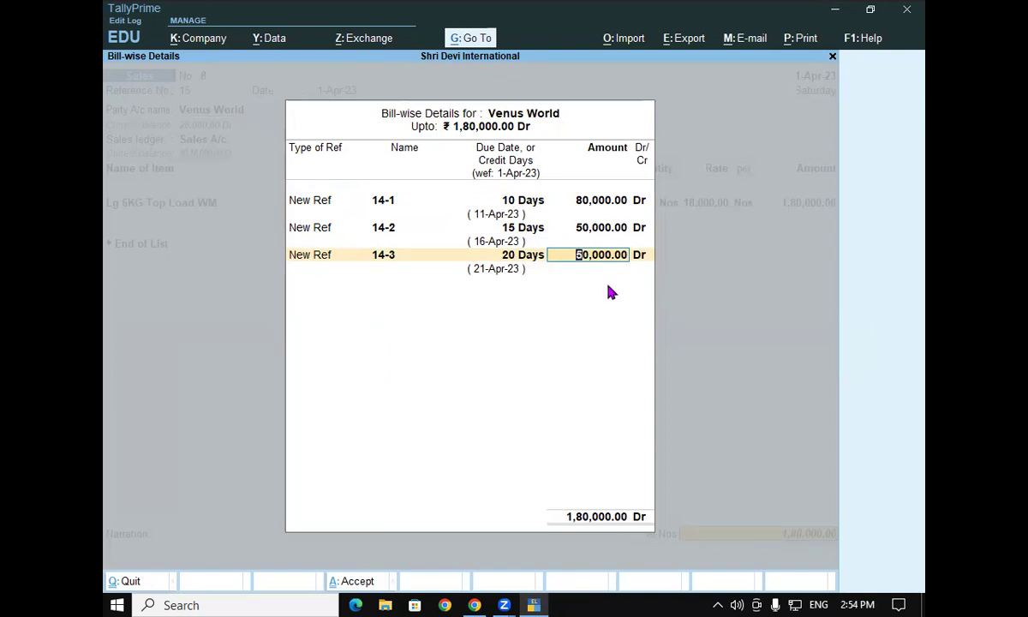
{"action": "key", "text": "Return"}
{"action": "key", "text": "Return"}
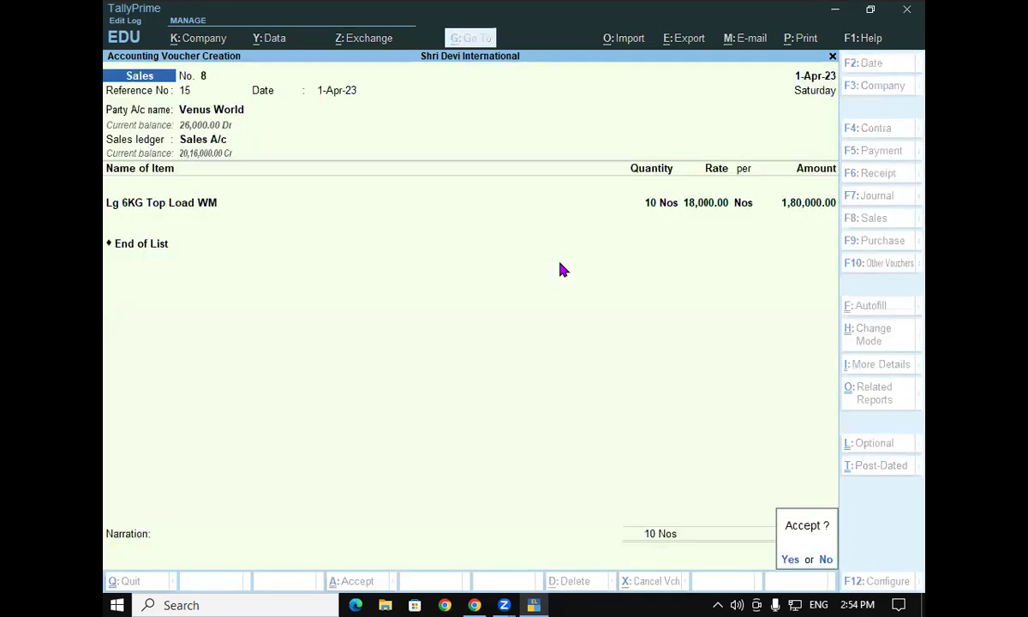
{"action": "key", "text": "Return"}
{"action": "key", "text": "BackSpace"}
{"action": "key", "text": "Escape"}
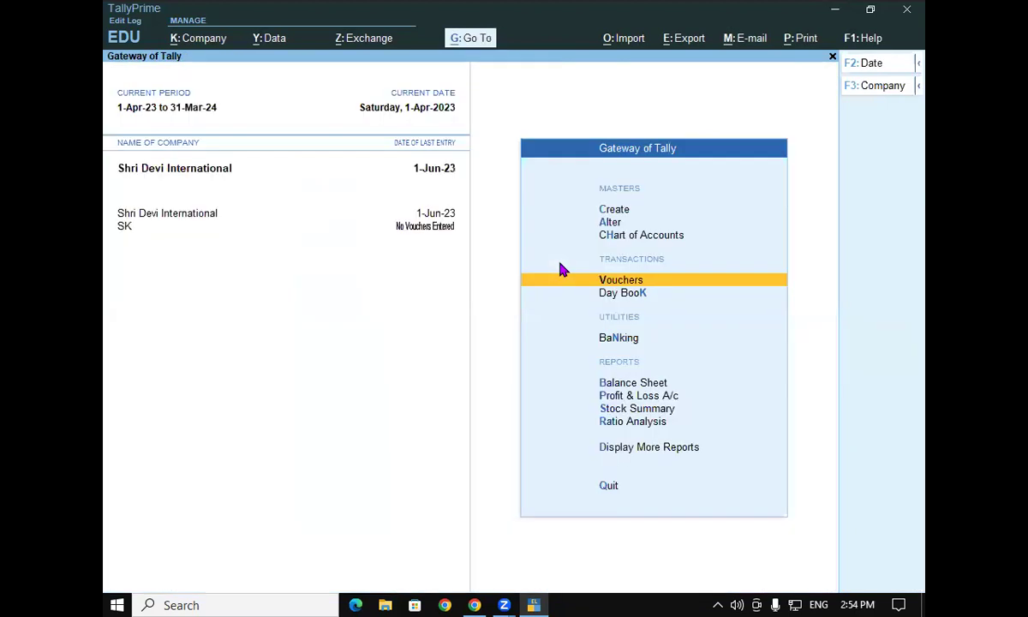
Open the Bills Receivable report and review Venus World's bills 14-1, 14-2 and 14-3
{"action": "key", "text": "alt+g"}
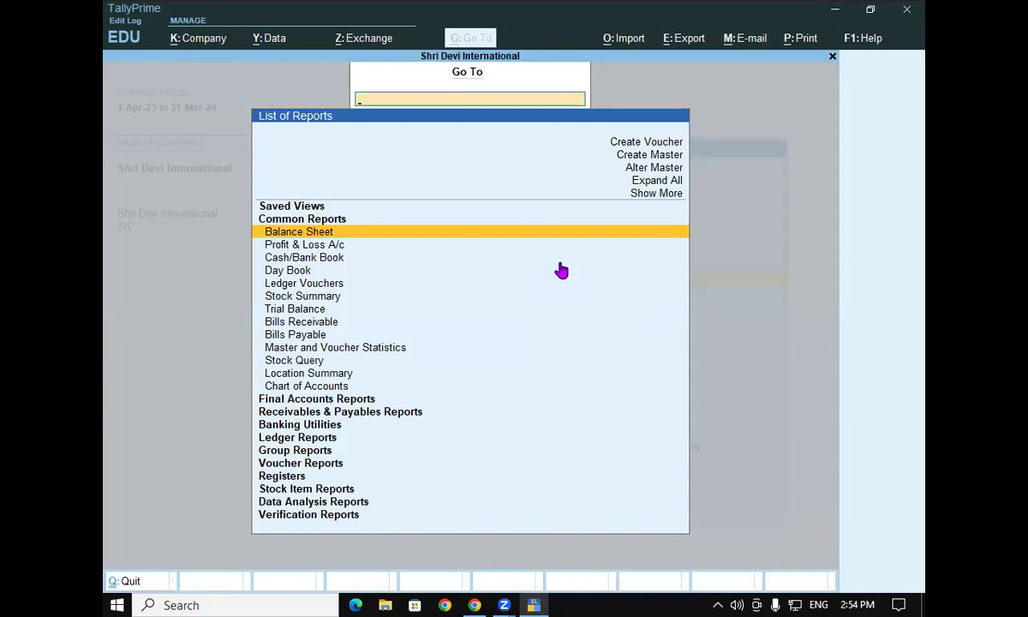
{"action": "type", "text": "Bil"}
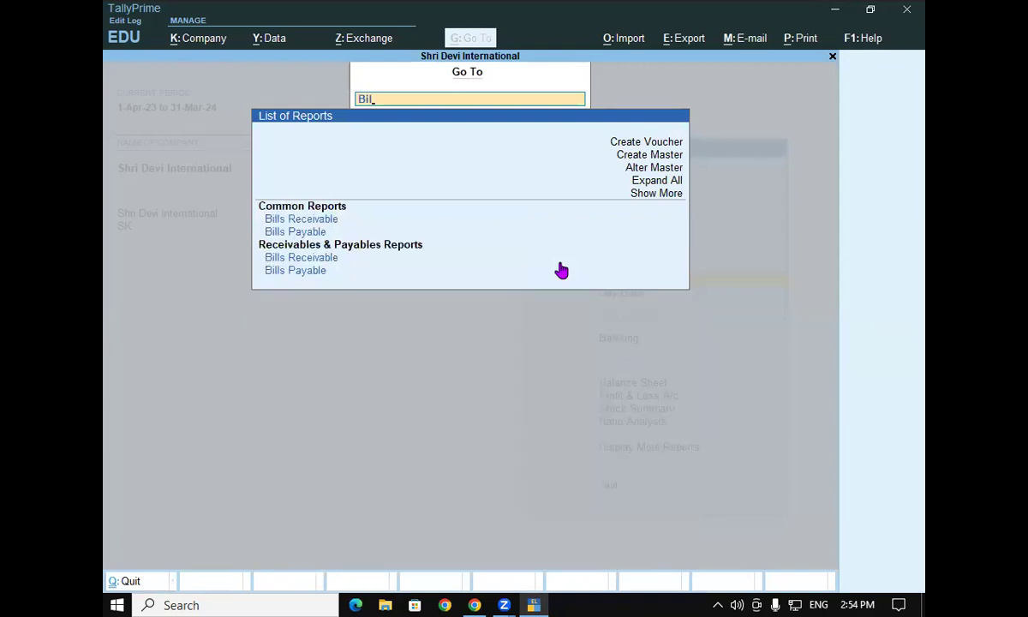
{"action": "key", "text": "Return"}
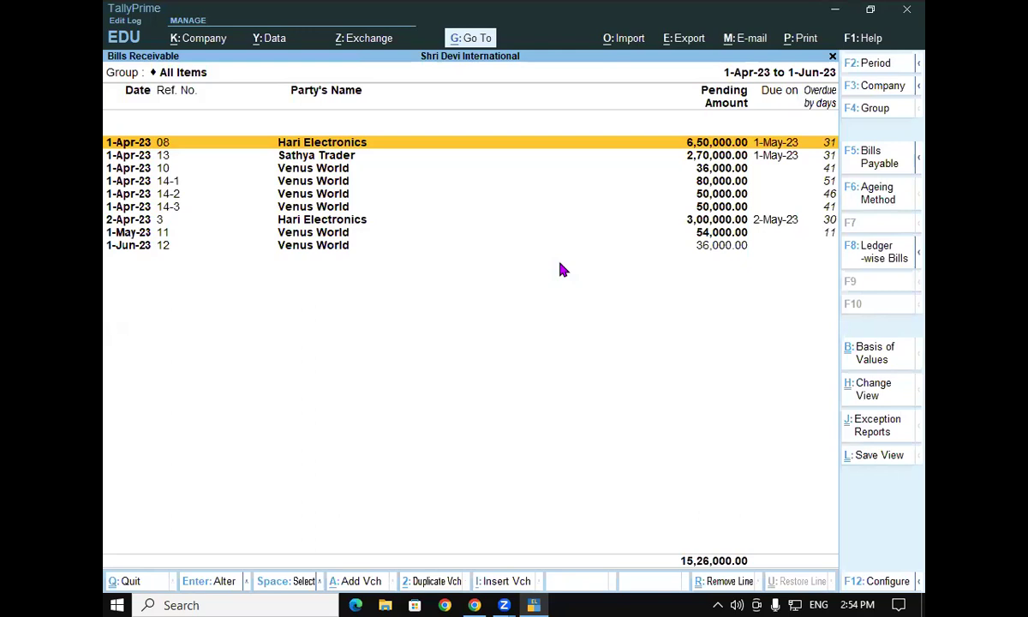
{"action": "left_click", "coordinate": [171, 184]}
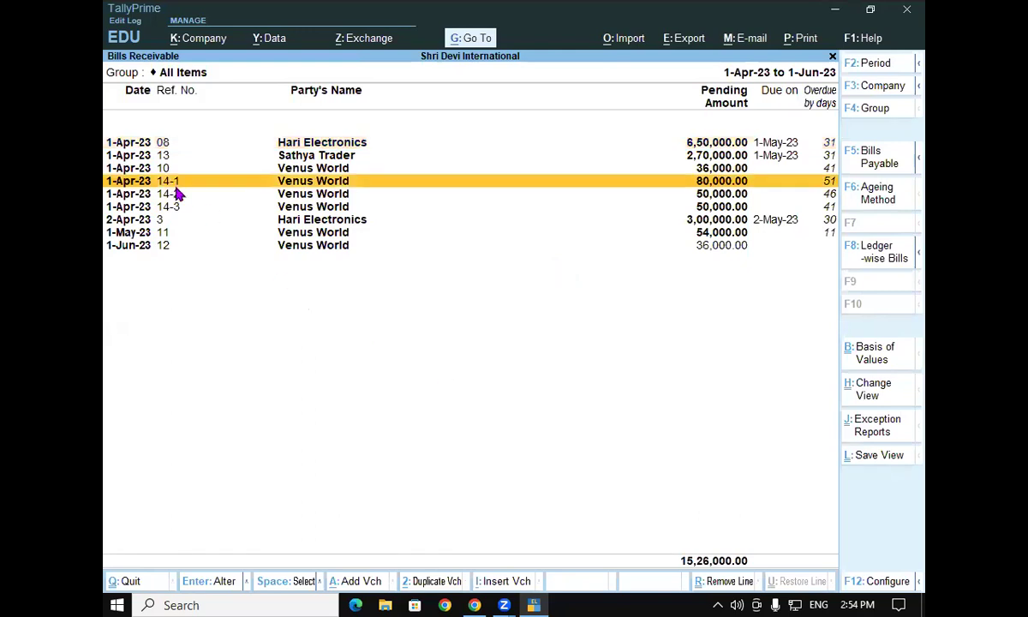
{"action": "left_click", "coordinate": [175, 196]}
{"action": "left_click", "coordinate": [175, 207]}
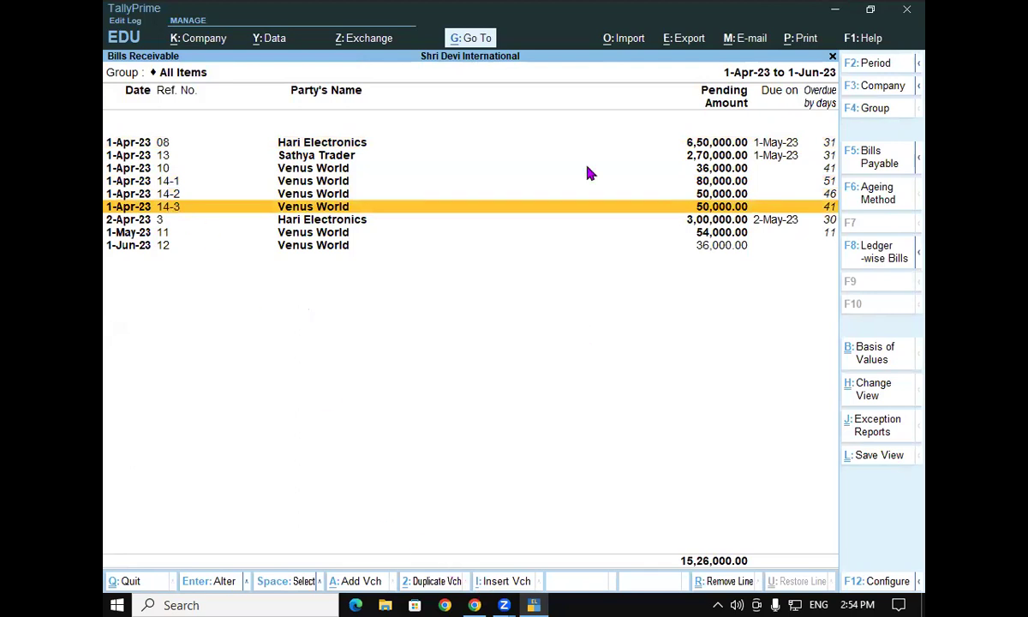
Compare with the Ledger Outstandings figure in the course document, and close the Bills Receivable report
{"action": "key", "text": "alt+Tab"}
{"action": "scroll", "coordinate": [907, 351], "scroll_direction": "down", "scroll_amount": 5}
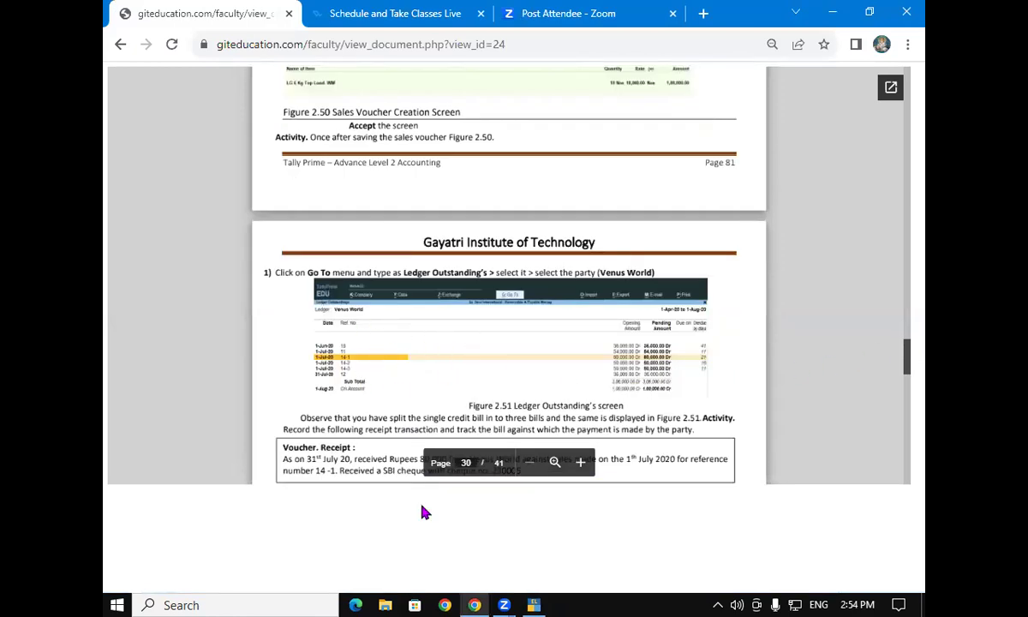
{"action": "left_click", "coordinate": [533, 605]}
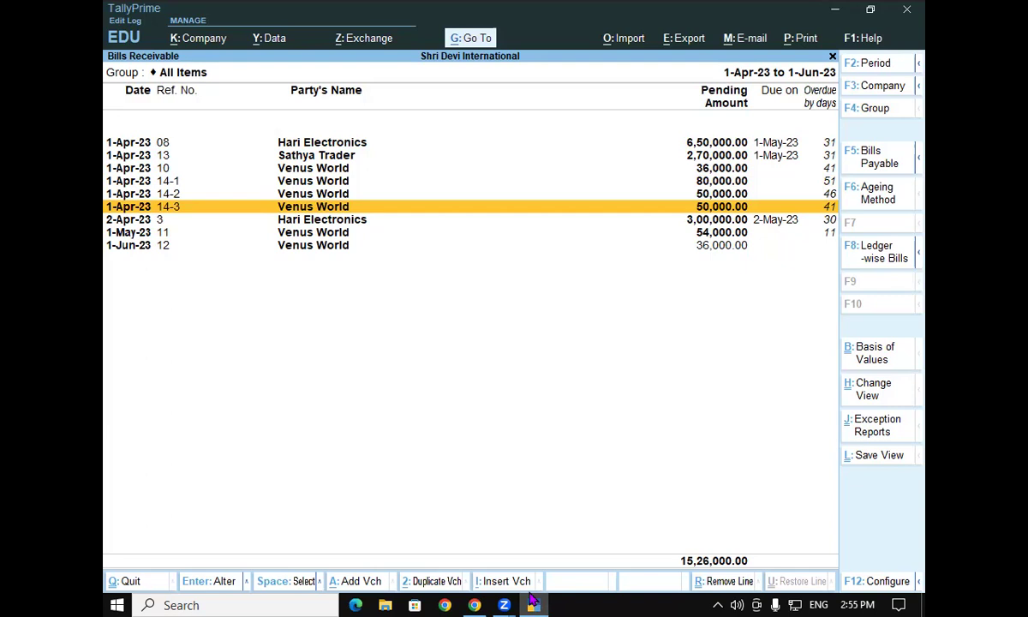
{"action": "key", "text": "Escape"}
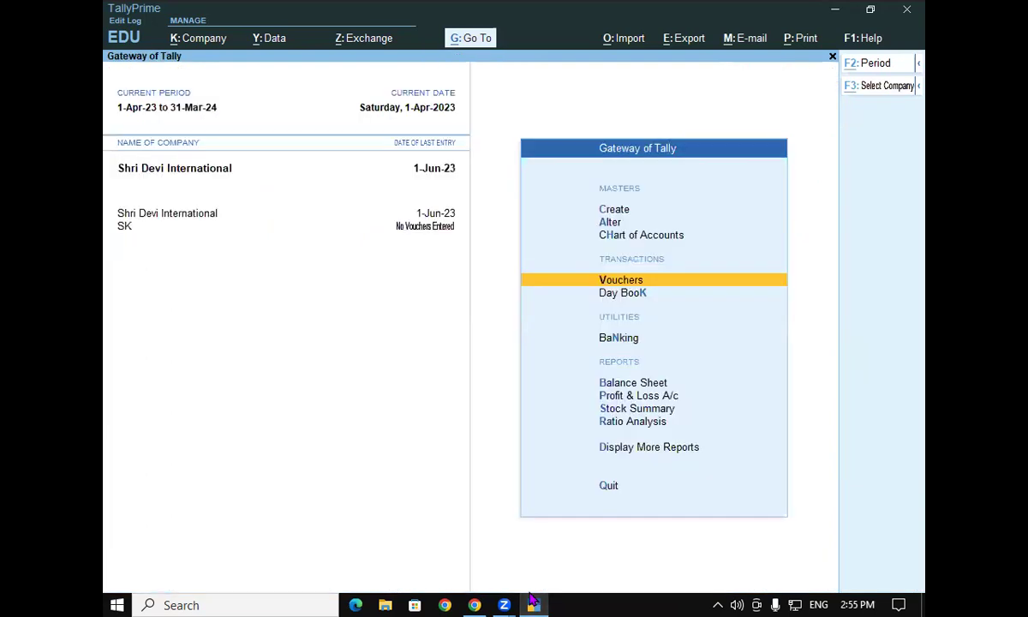
Examine the Stock Summary from Washing Machine down to Lg 6KG Top Load WM, and return to the Gateway of Tally
{"action": "key", "text": "alt+g"}
{"action": "type", "text": "Sy"}
{"action": "key", "text": "BackSpace"}
{"action": "type", "text": "to"}
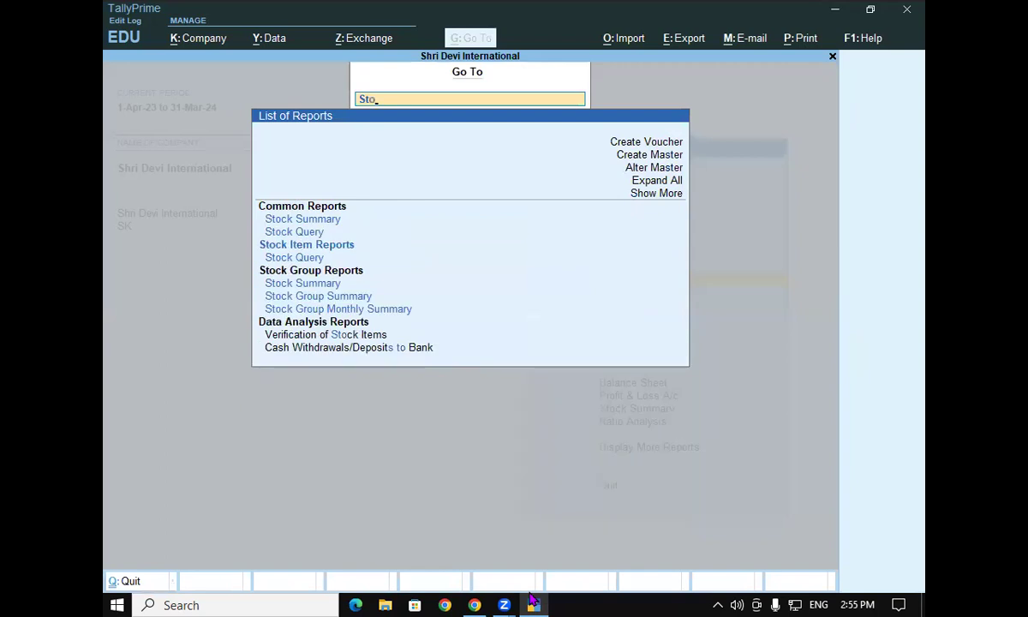
{"action": "left_click", "coordinate": [328, 284]}
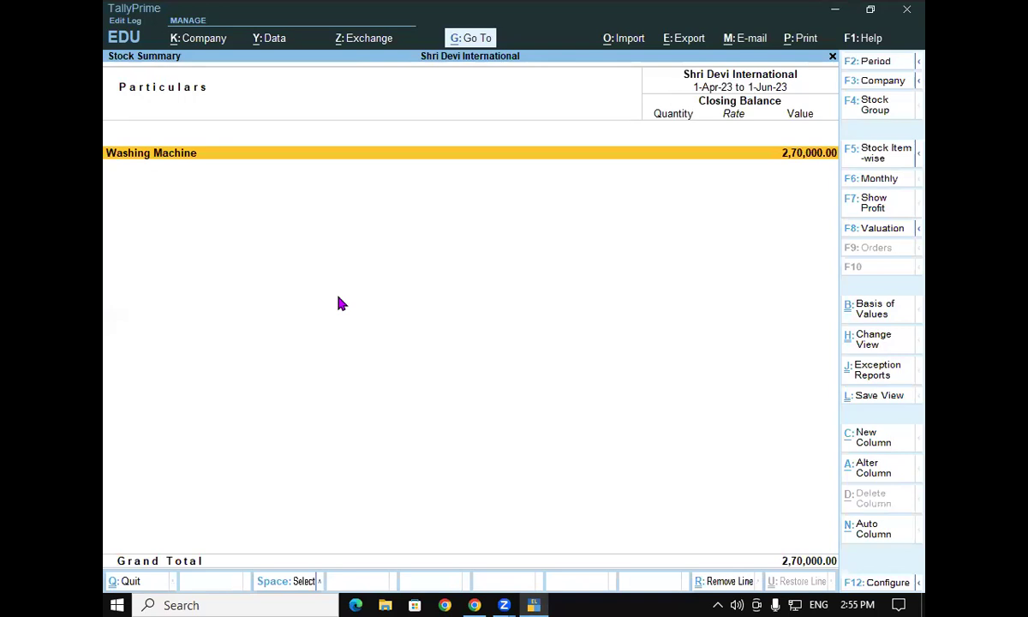
{"action": "key", "text": "Return"}
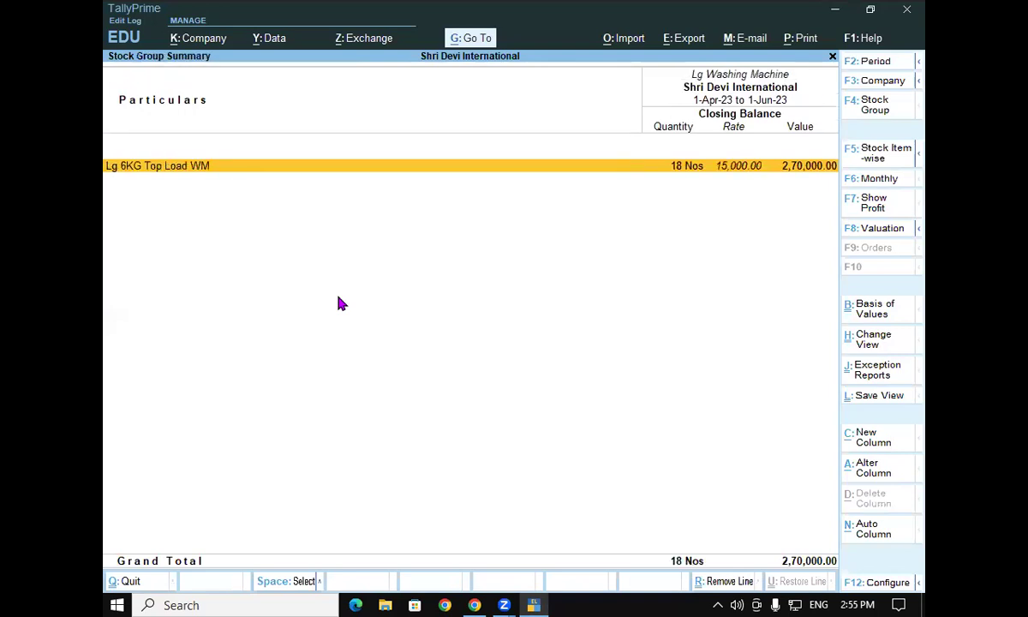
{"action": "key", "text": "Return"}
{"action": "key", "text": "Escape"}
{"action": "key", "text": "Escape"}
{"action": "key", "text": "Escape"}
{"action": "key", "text": "Escape"}
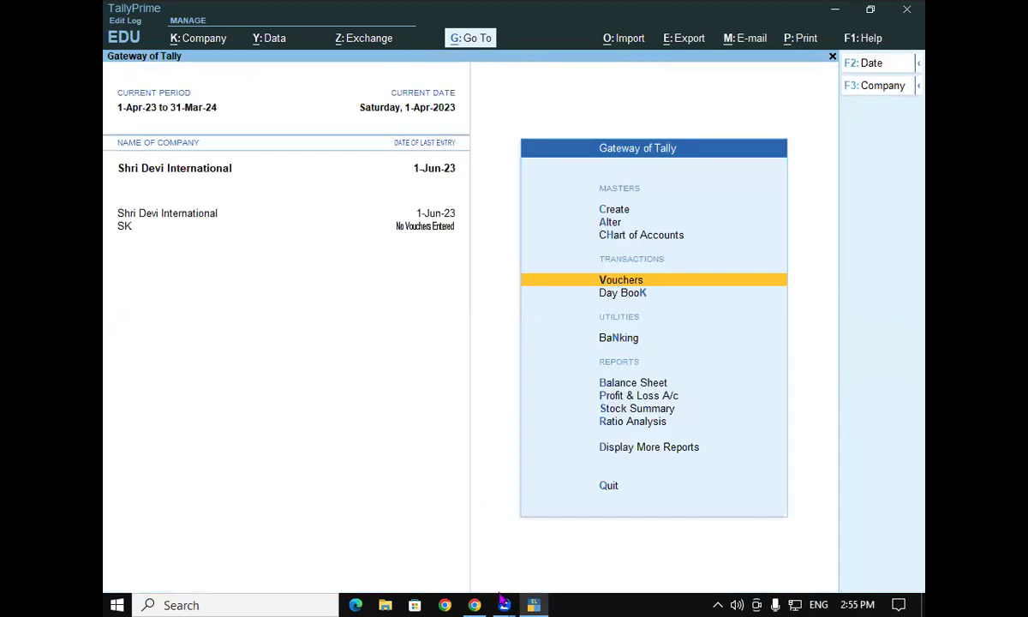
Read the Venus World receipt activity in the course document and switch back to TallyPrime
{"action": "key", "text": "alt+Tab"}
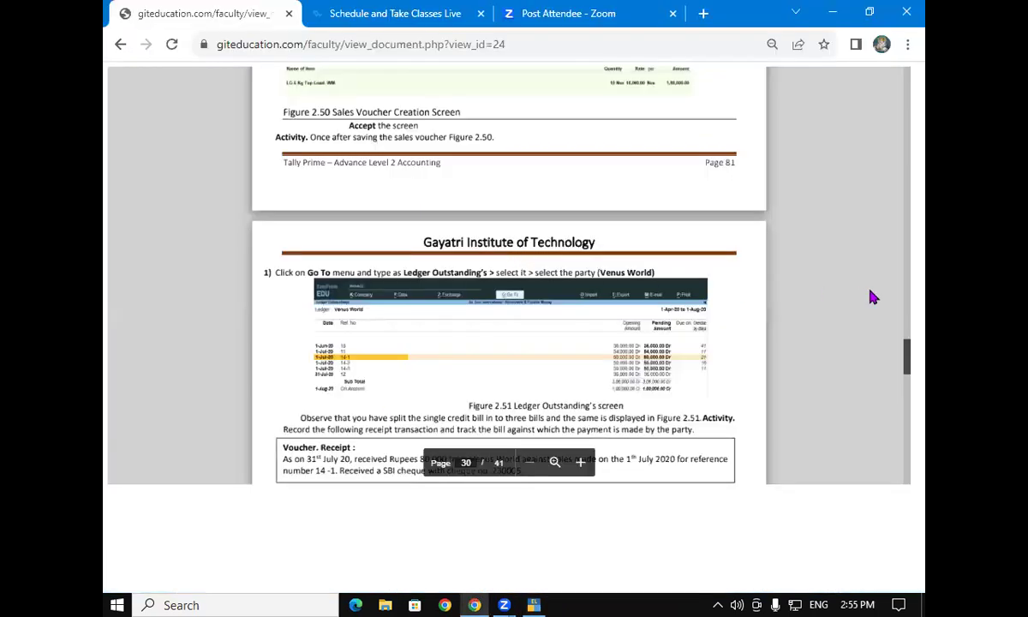
{"action": "left_click_drag", "start_coordinate": [911, 362], "coordinate": [907, 362]}
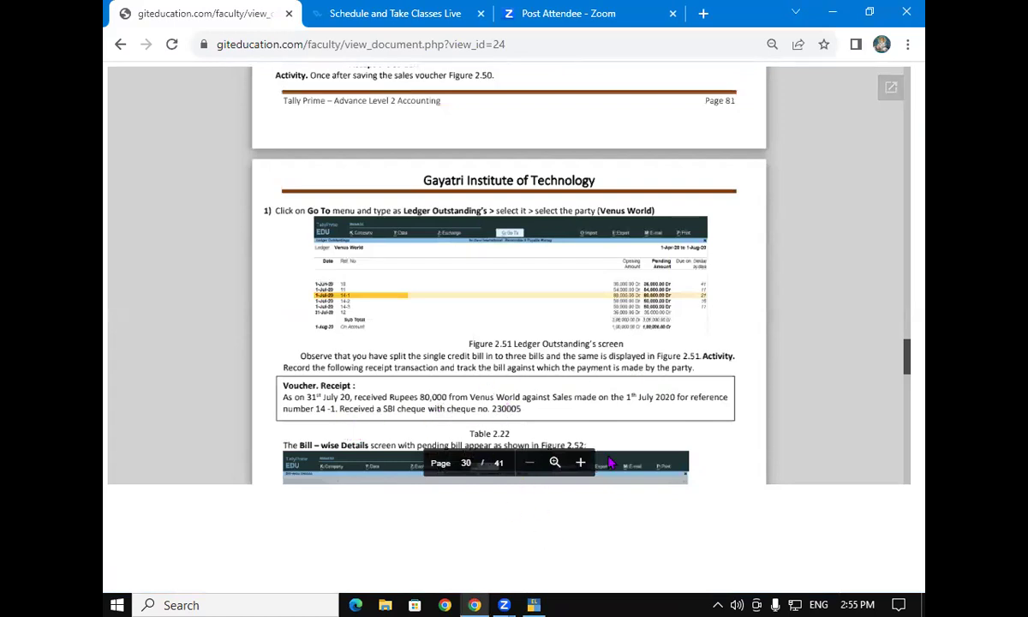
{"action": "left_click", "coordinate": [531, 604]}
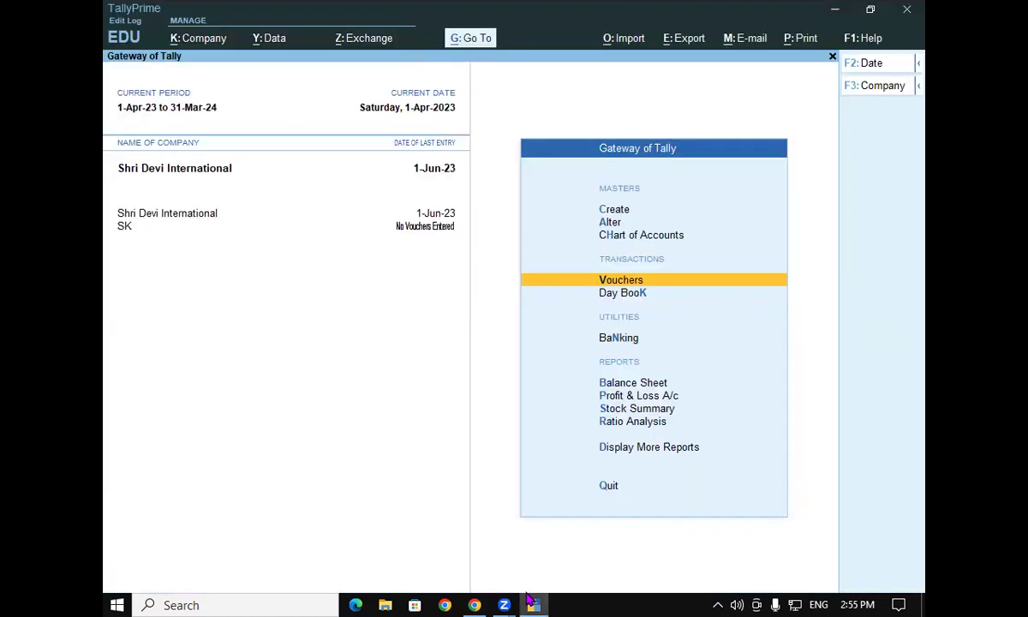
Start a receipt voucher and credit Venus World 80,000 against pending bill 14-1
{"action": "key", "text": "Return"}
{"action": "key", "text": "F6"}
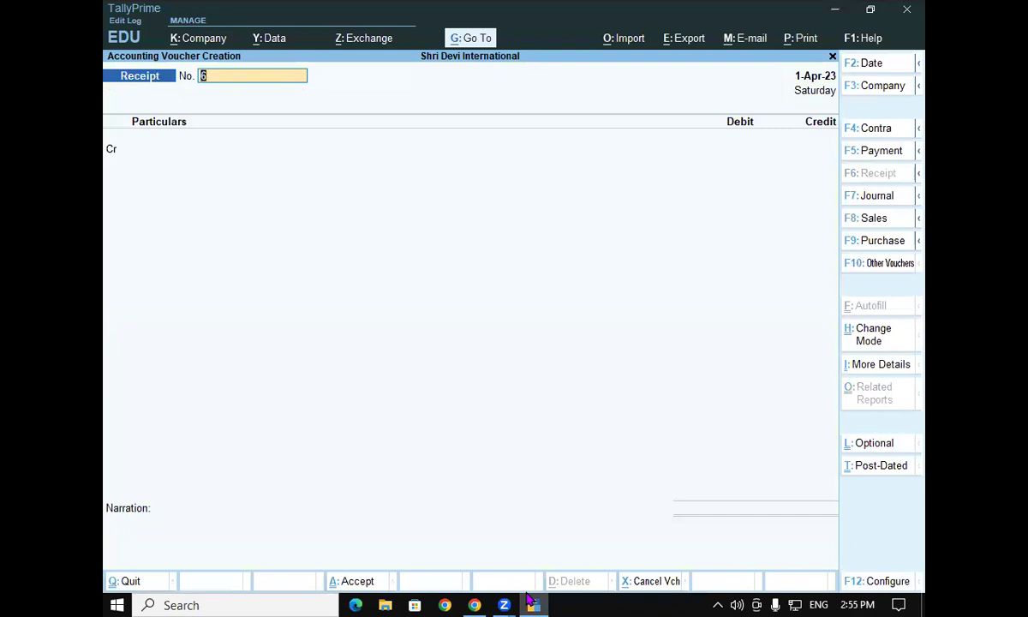
{"action": "key", "text": "Return"}
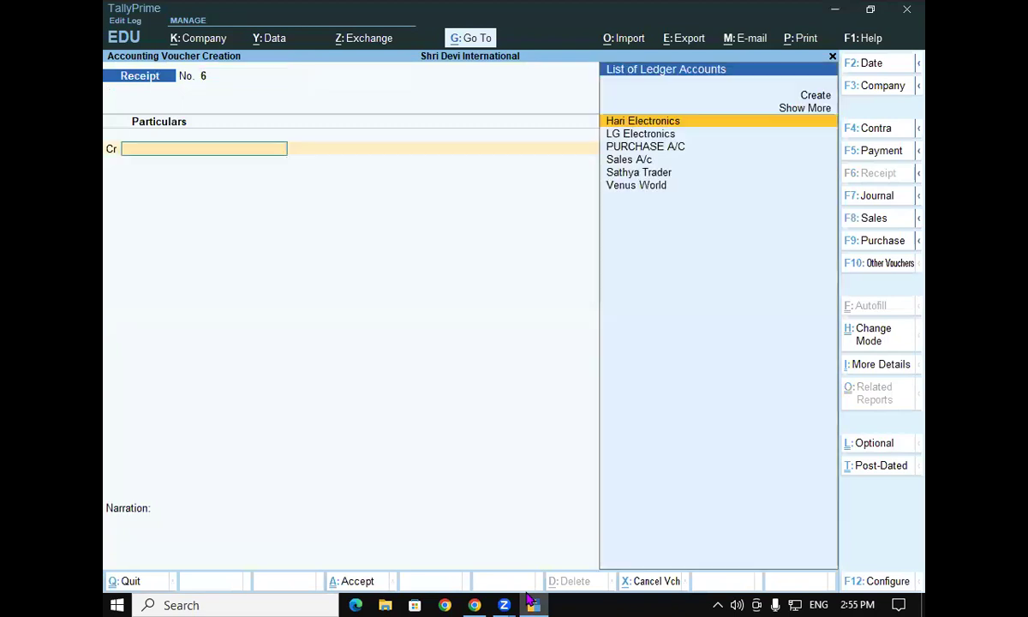
{"action": "type", "text": "v"}
{"action": "key", "text": "Return"}
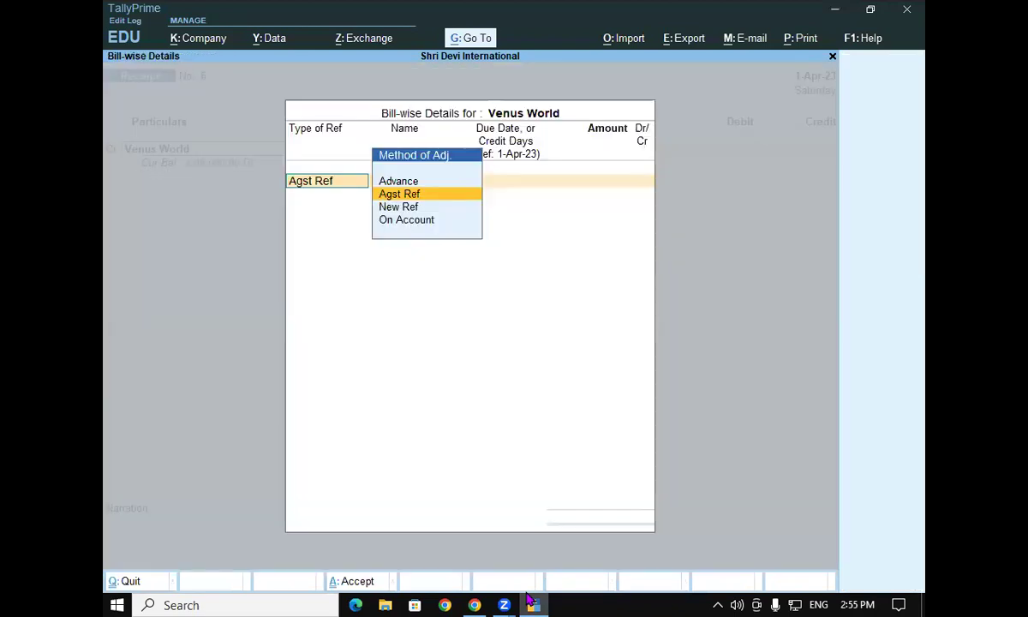
{"action": "key", "text": "Return"}
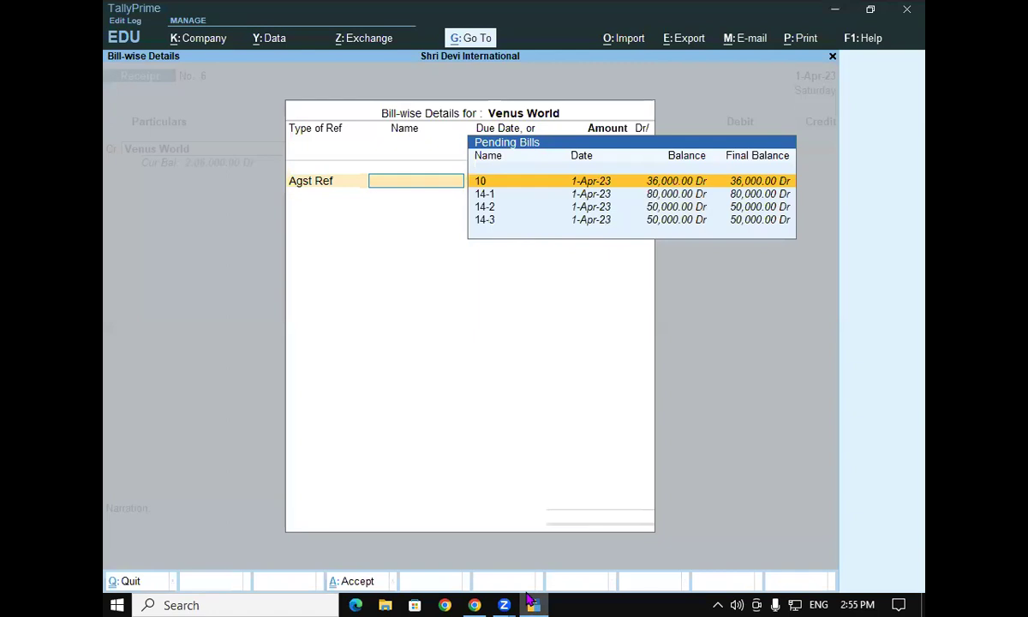
{"action": "key", "text": "Down"}
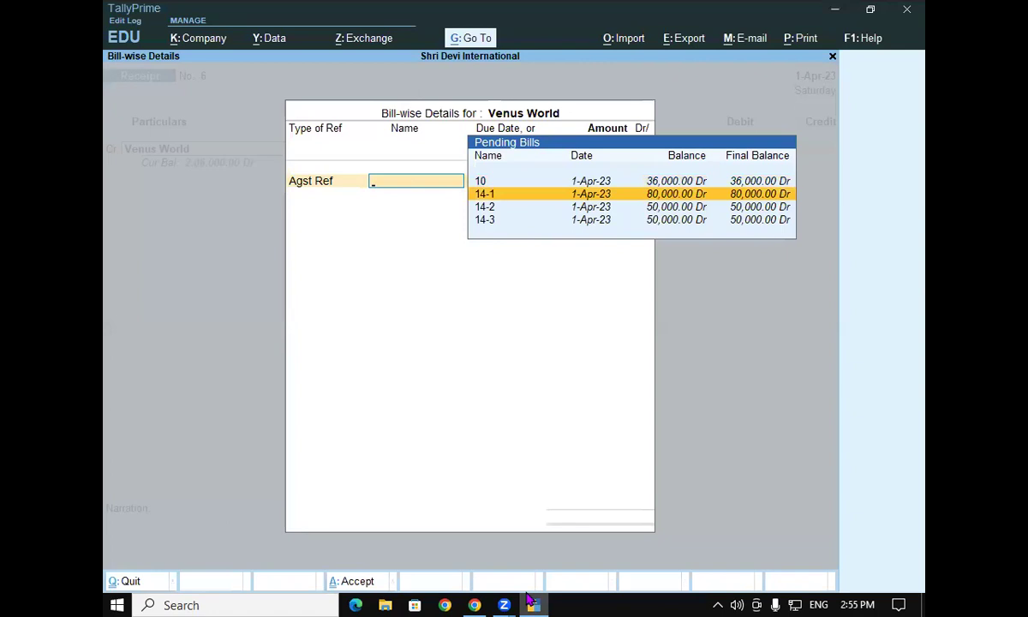
{"action": "key", "text": "Return"}
{"action": "key", "text": "Return"}
{"action": "key", "text": "Return"}
{"action": "key", "text": "Return"}
Debit Kotak Bank 80,000 by Cheque/DD with instrument number 230005 from the course document, and save the receipt voucher
{"action": "key", "text": "Return"}
{"action": "key", "text": "Return"}
{"action": "key", "text": "Return"}
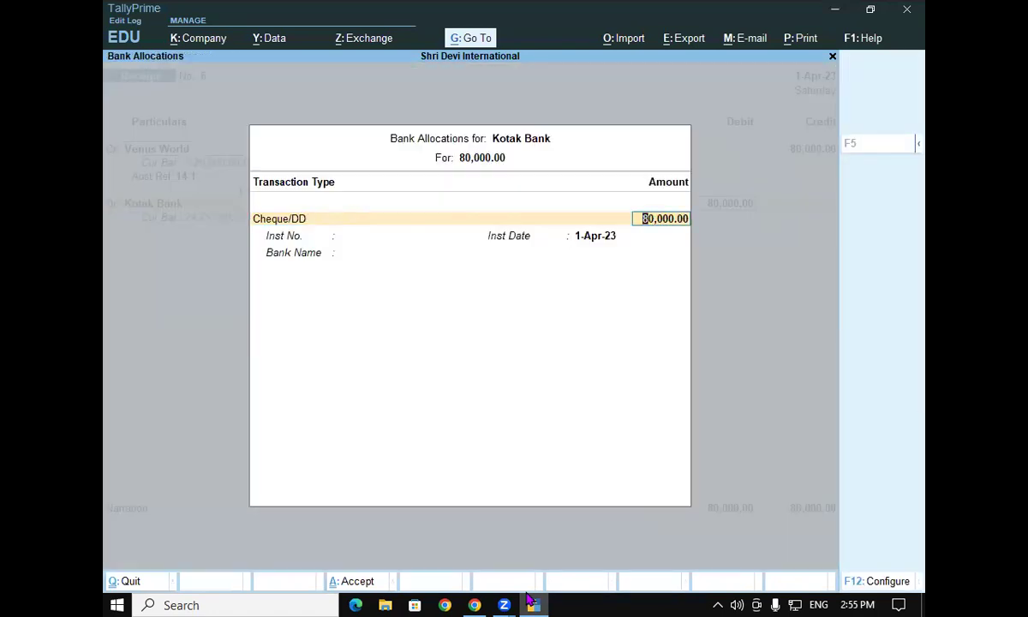
{"action": "key", "text": "Return"}
{"action": "left_click", "coordinate": [474, 605]}
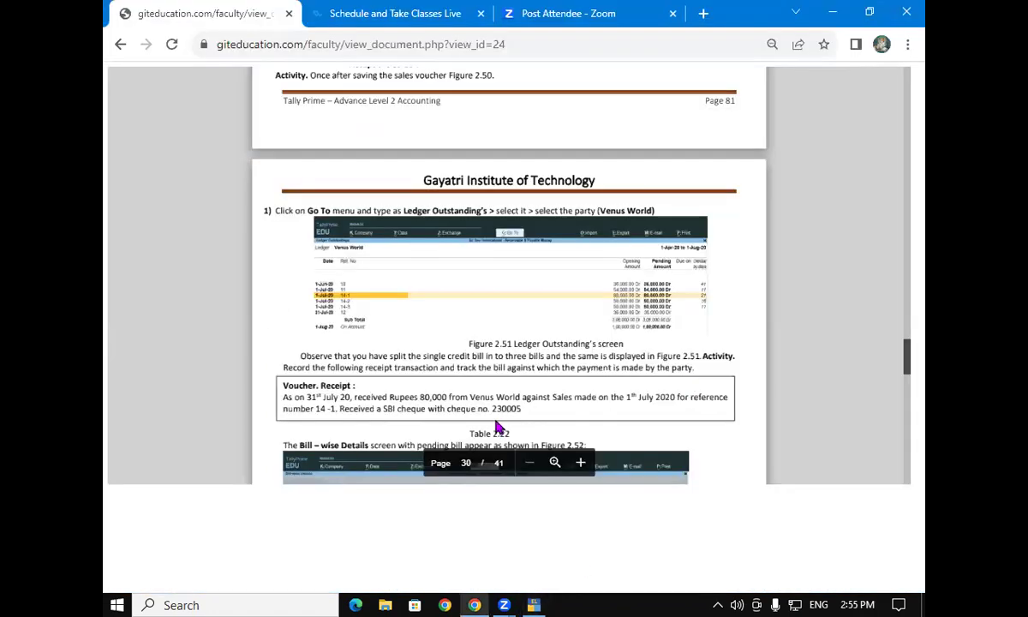
{"action": "left_click", "coordinate": [533, 605]}
{"action": "type", "text": "5"}
{"action": "key", "text": "Return"}
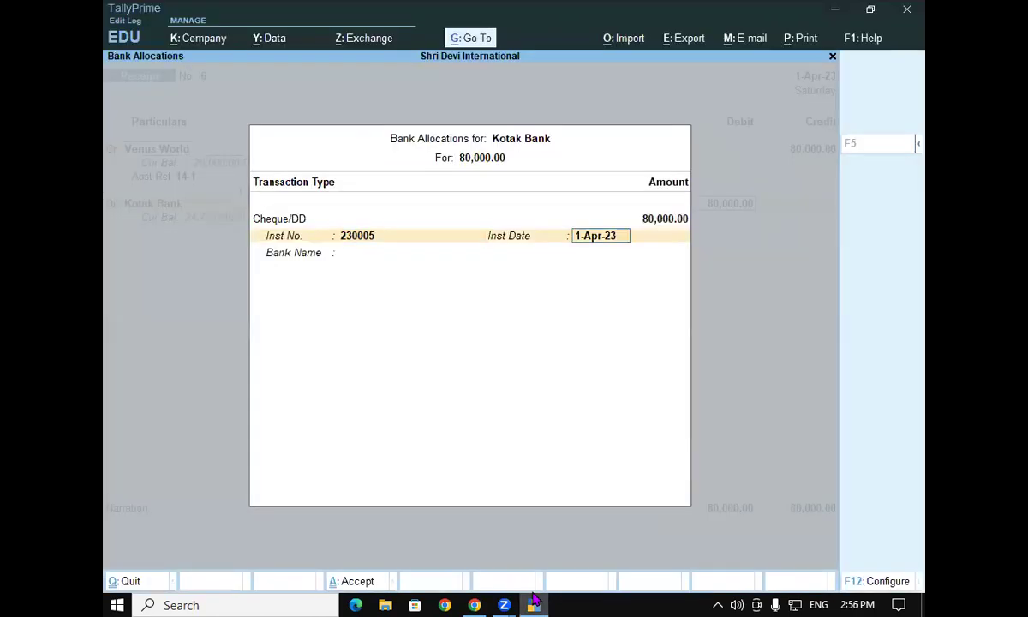
{"action": "key", "text": "Return"}
{"action": "key", "text": "Return"}
{"action": "key", "text": "Return"}
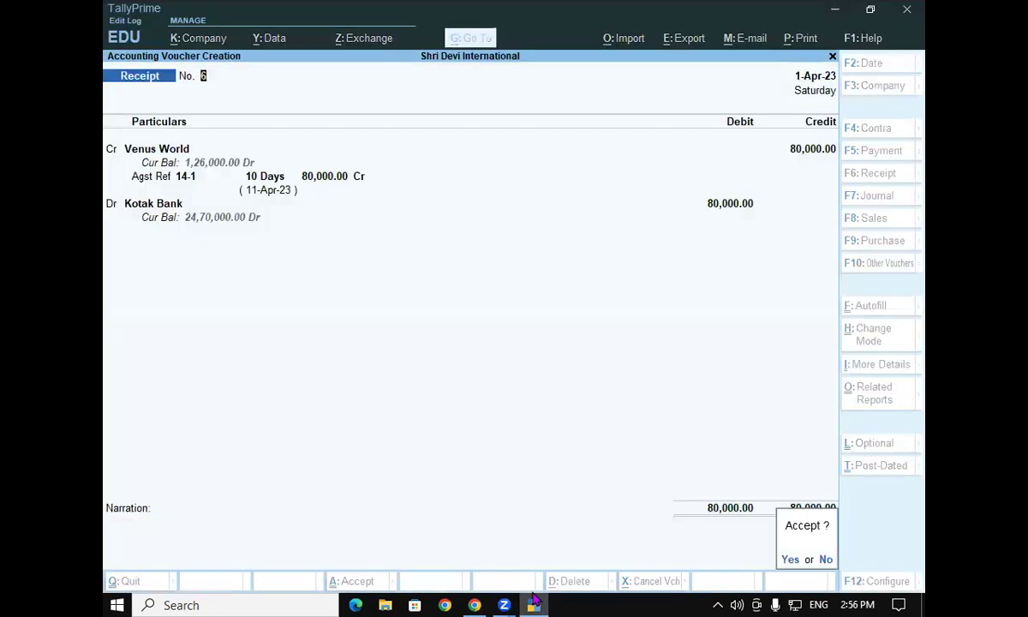
{"action": "key", "text": "Return"}
Read the Payment Performance of Debtors section in the course document and switch back to TallyPrime
{"action": "left_click", "coordinate": [533, 600]}
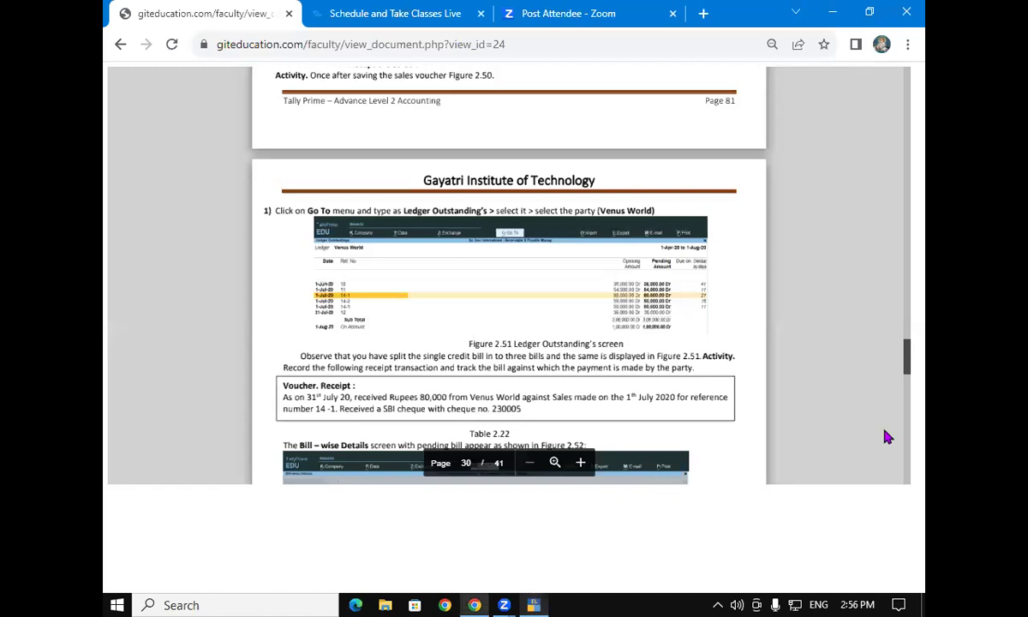
{"action": "left_click_drag", "start_coordinate": [907, 370], "coordinate": [906, 375]}
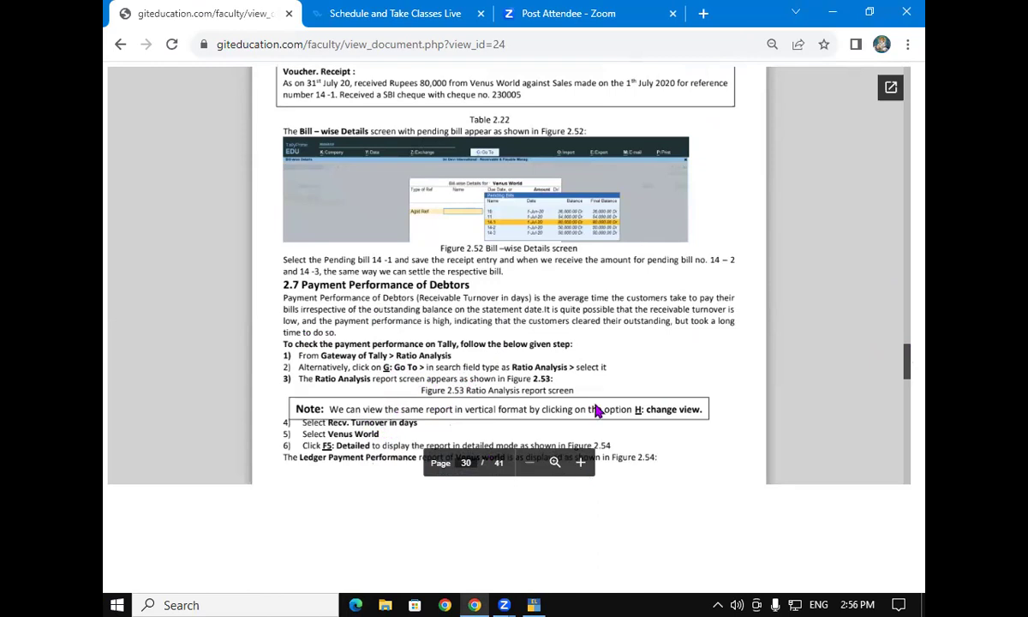
{"action": "key", "text": "alt+Tab"}
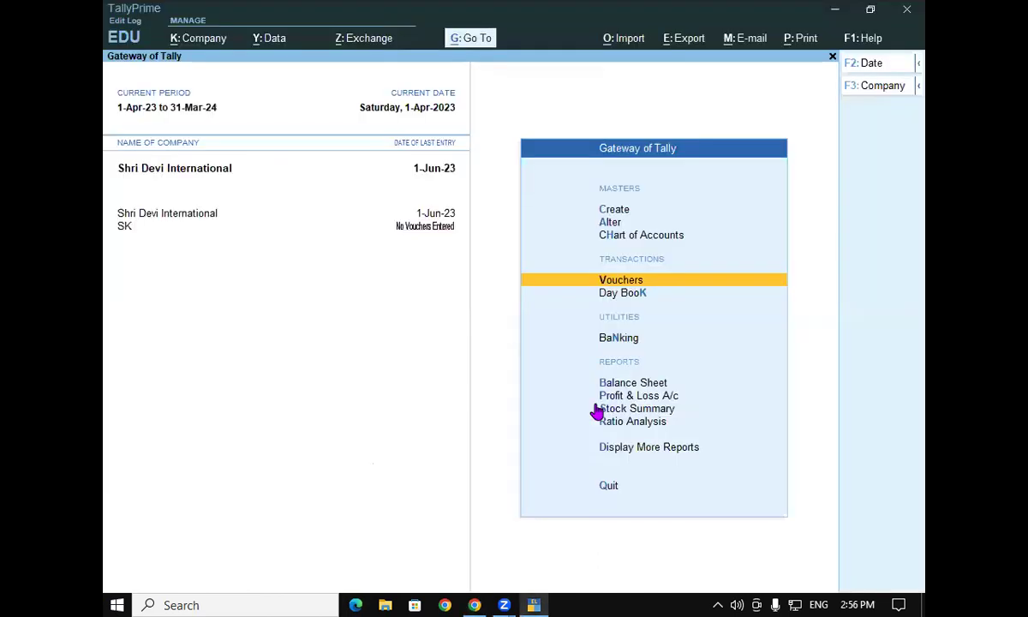
Open the Ratio Analysis report from the Gateway of Tally
{"action": "key", "text": "Down"}
{"action": "key", "text": "Down"}
{"action": "key", "text": "Down"}
{"action": "key", "text": "Down"}
{"action": "key", "text": "Down"}
{"action": "key", "text": "Down"}
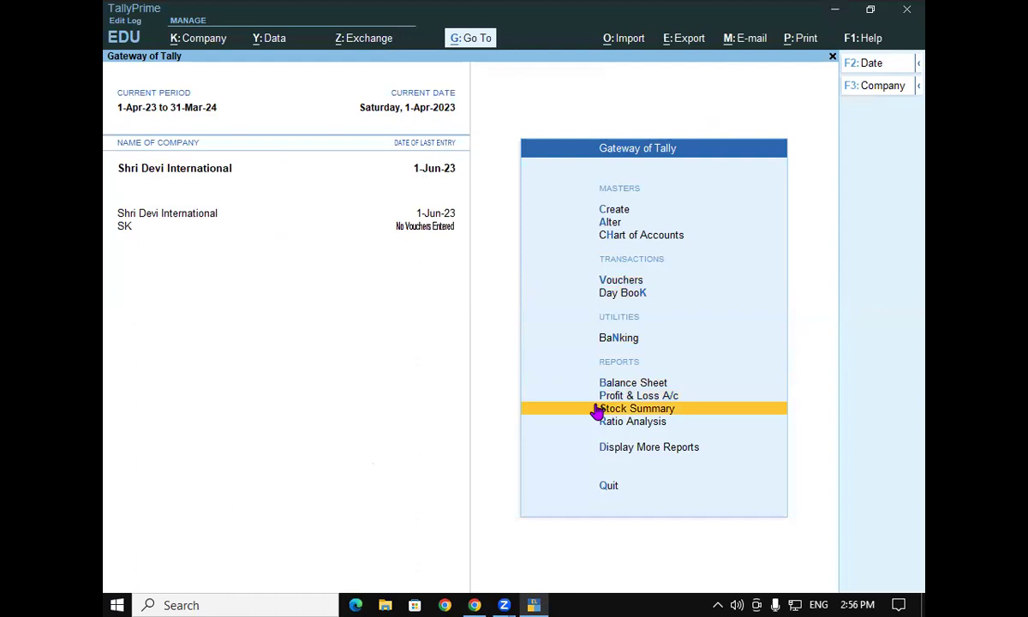
{"action": "key", "text": "Return"}
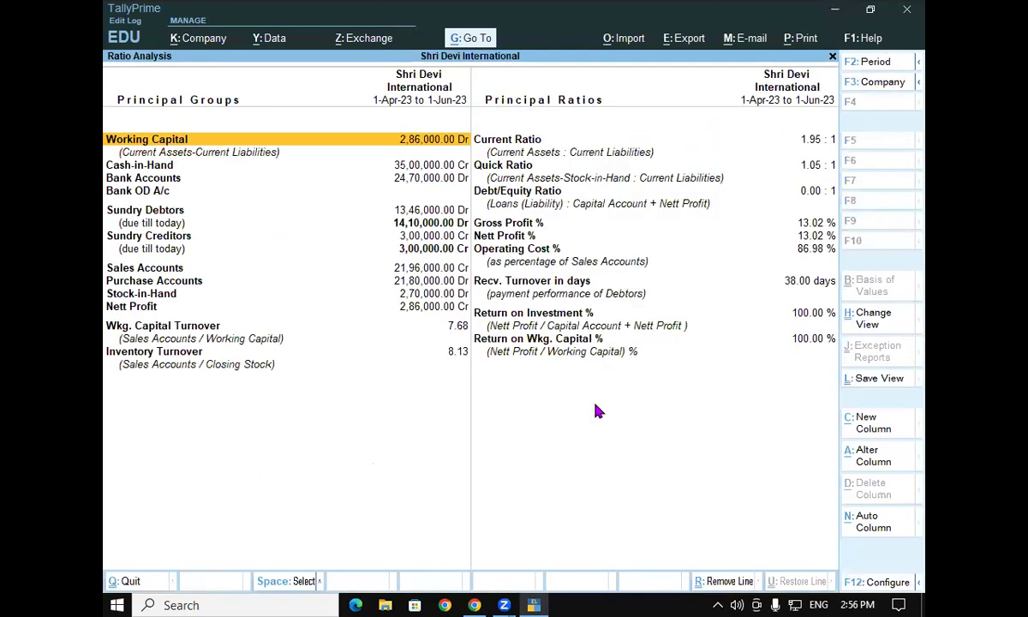
Open the debtors' group payment performance report from the Recv. Turnover in days ratio
{"action": "left_click", "coordinate": [576, 283]}
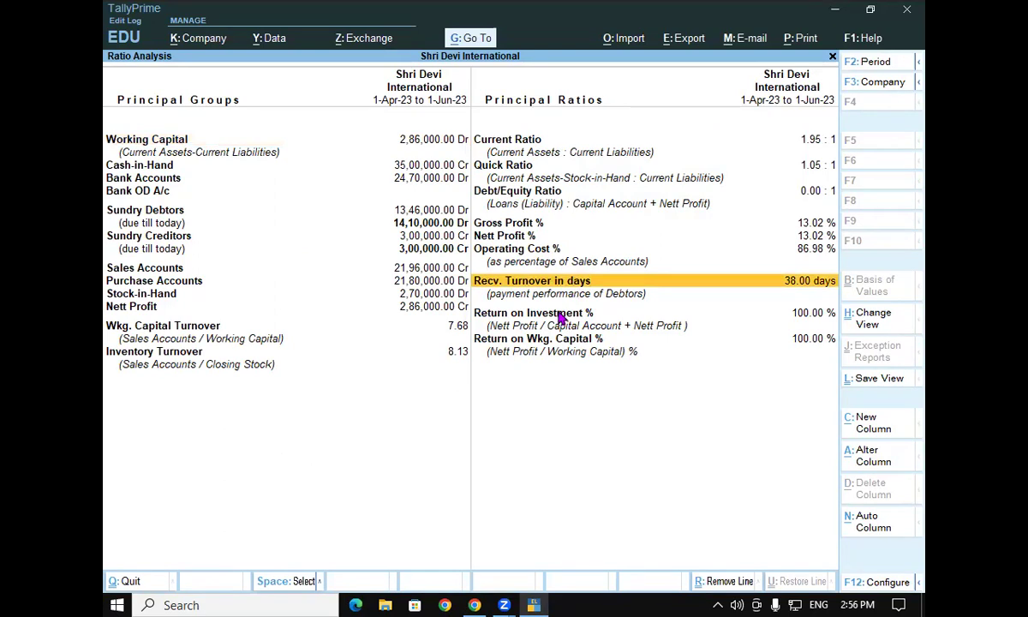
{"action": "left_click", "coordinate": [557, 317]}
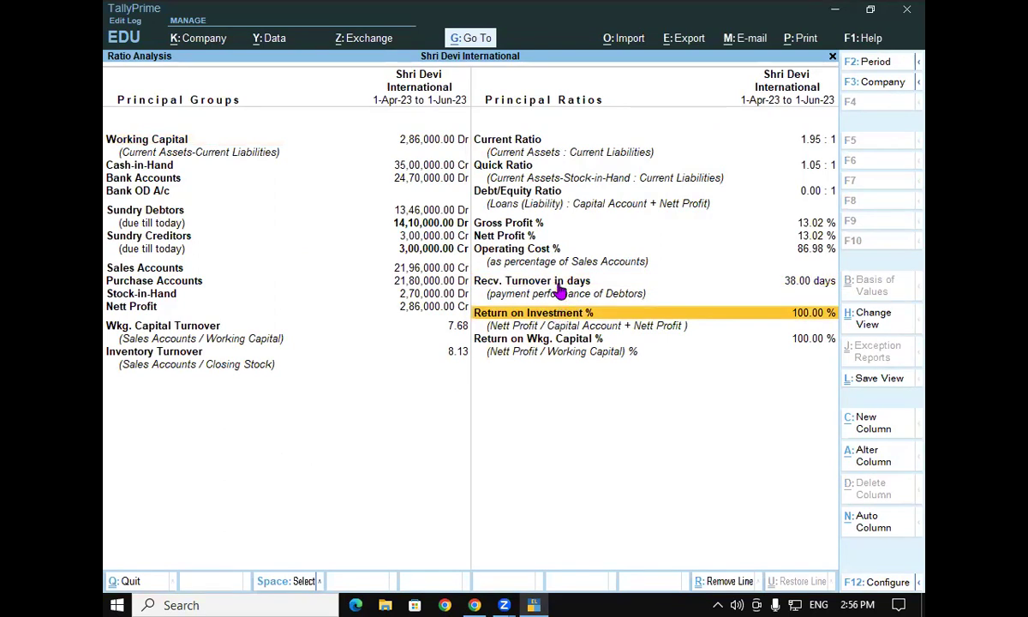
{"action": "left_click", "coordinate": [558, 289]}
{"action": "key", "text": "Return"}
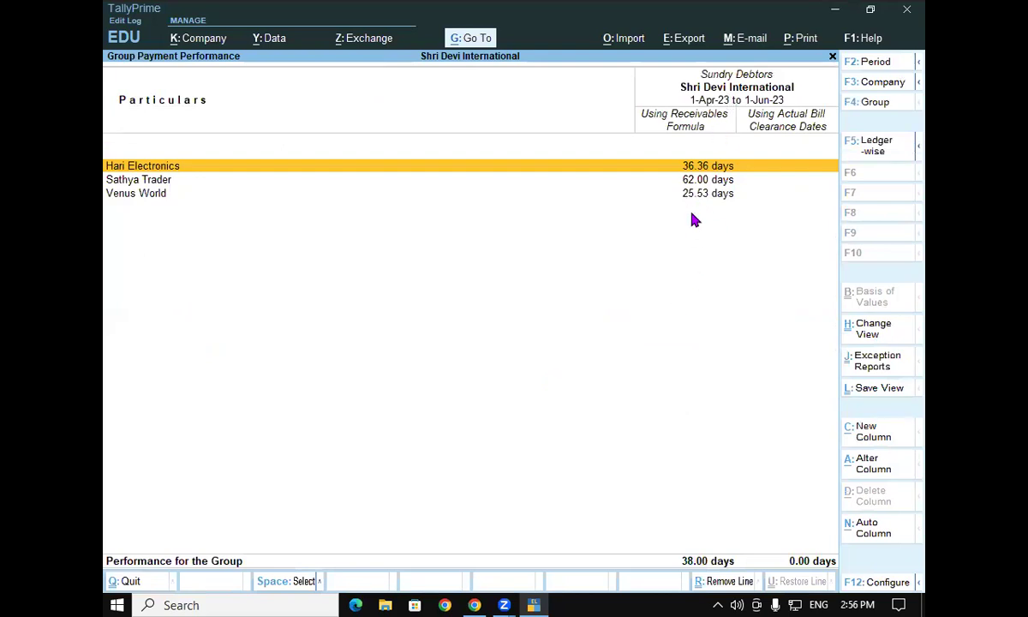
View Hari Electronics' ledger payment performance in detailed mode and return to the group report
{"action": "key", "text": "Return"}
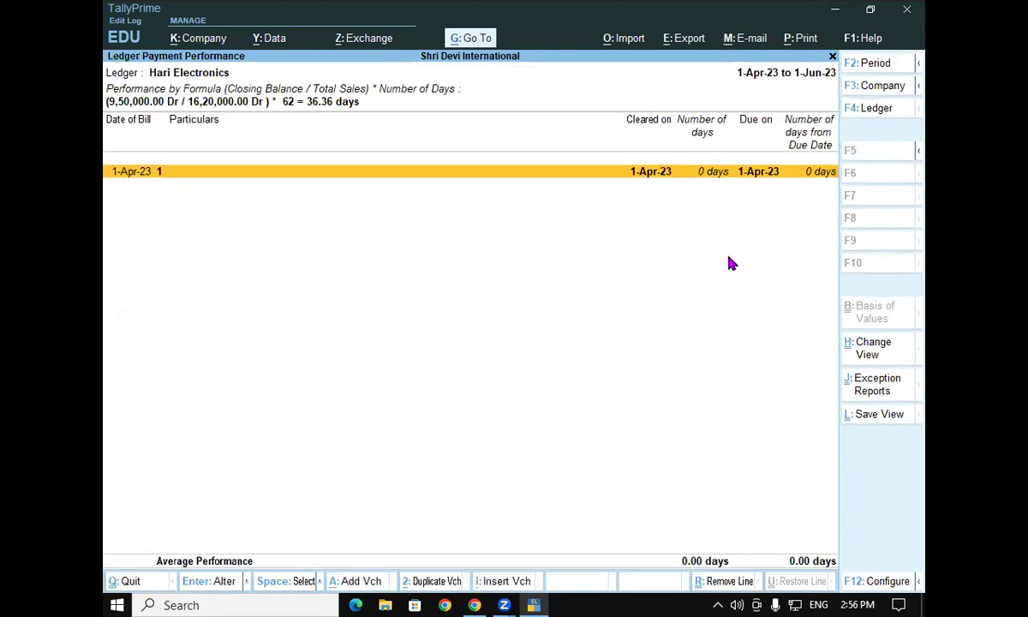
{"action": "key", "text": "alt+F1"}
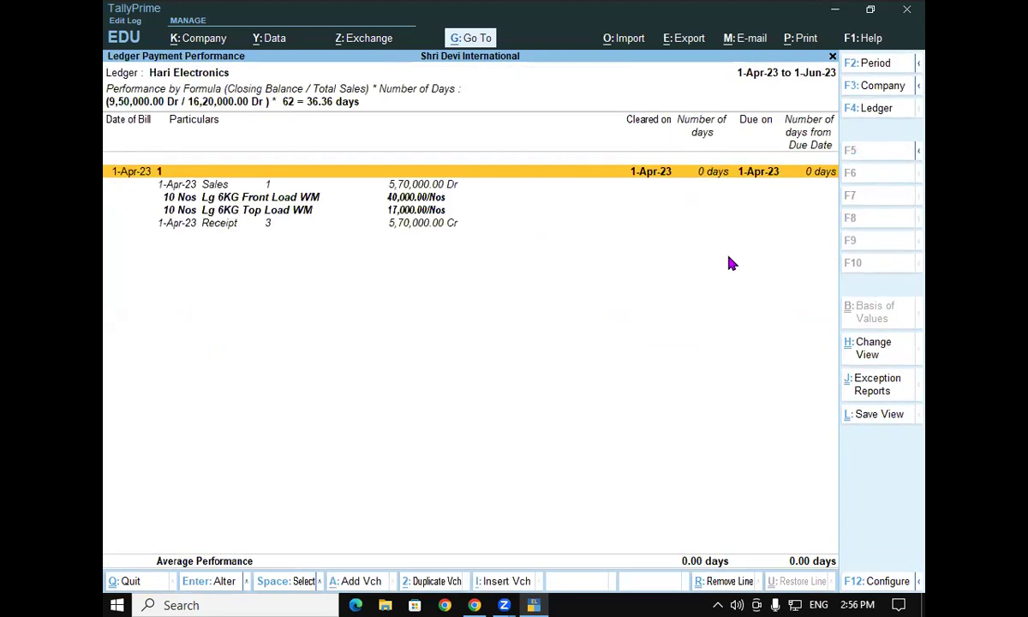
{"action": "key", "text": "Escape"}
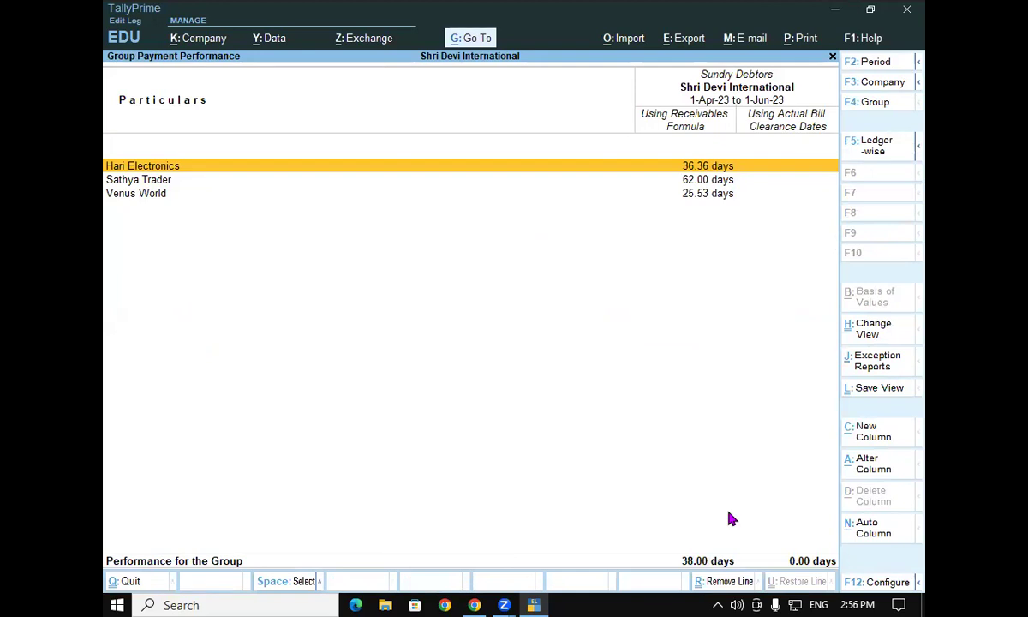
Check the Ledger Payment Performance example in the course document, then display Venus World's ledger payment performance in detail in TallyPrime
{"action": "key", "text": "alt+Tab"}
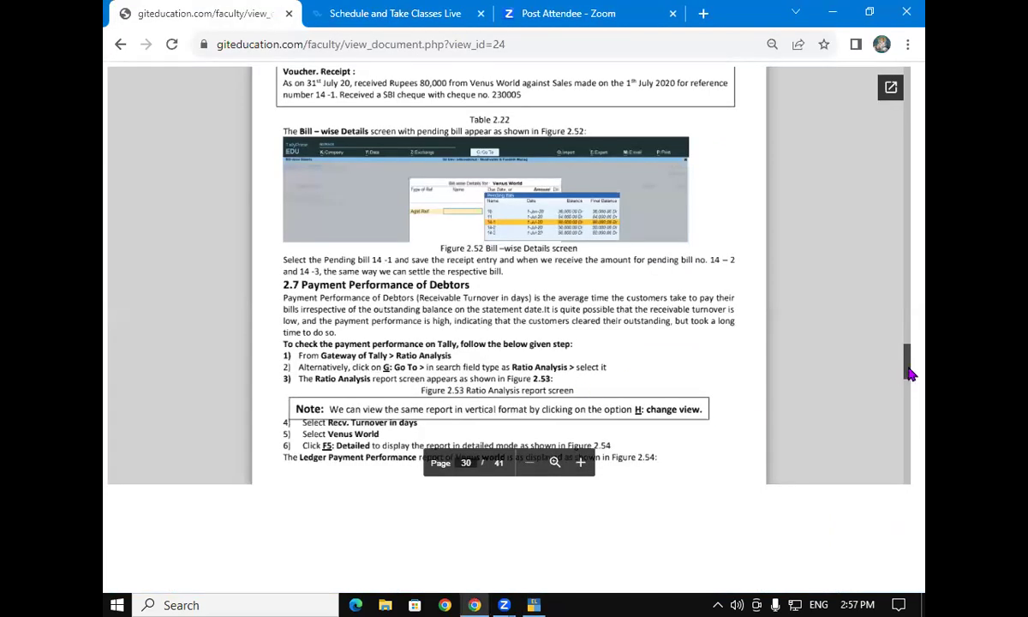
{"action": "scroll", "coordinate": [908, 375], "scroll_direction": "down", "scroll_amount": 5}
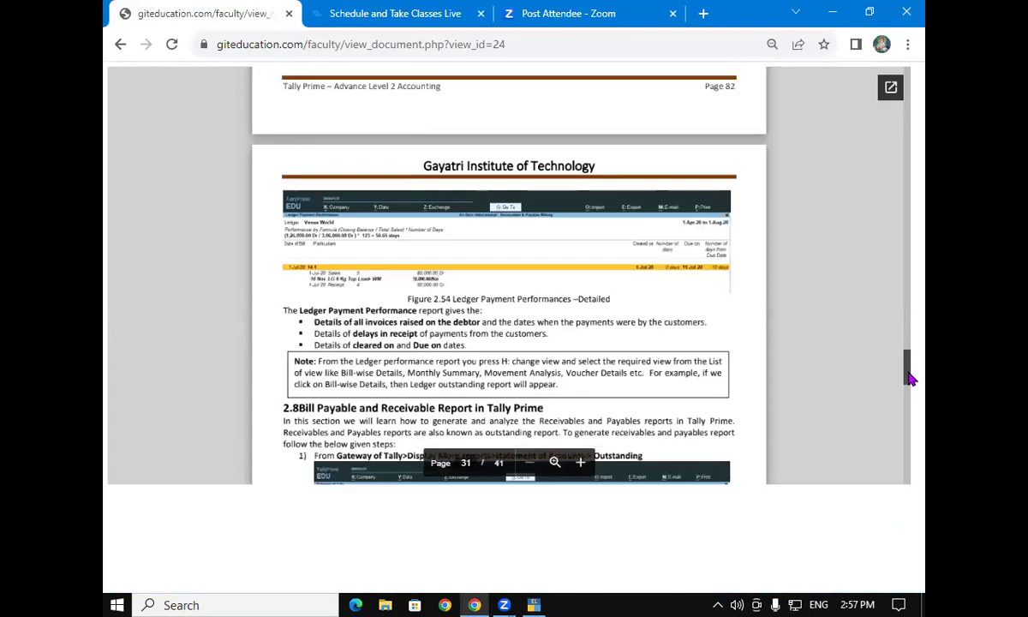
{"action": "left_click", "coordinate": [533, 605]}
{"action": "key", "text": "Down"}
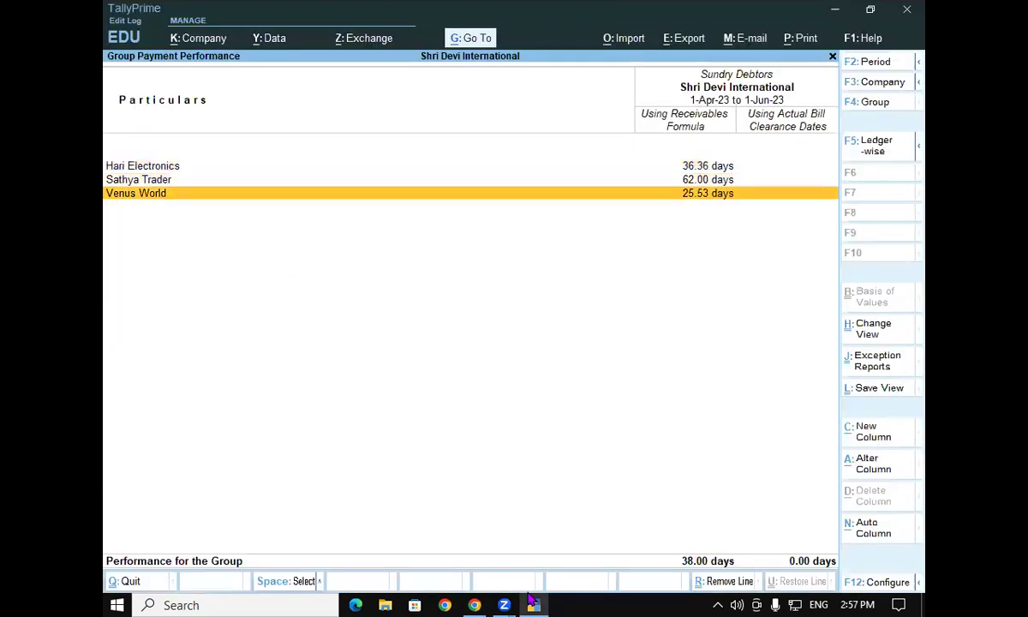
{"action": "key", "text": "Return"}
{"action": "key", "text": "shift+Return"}
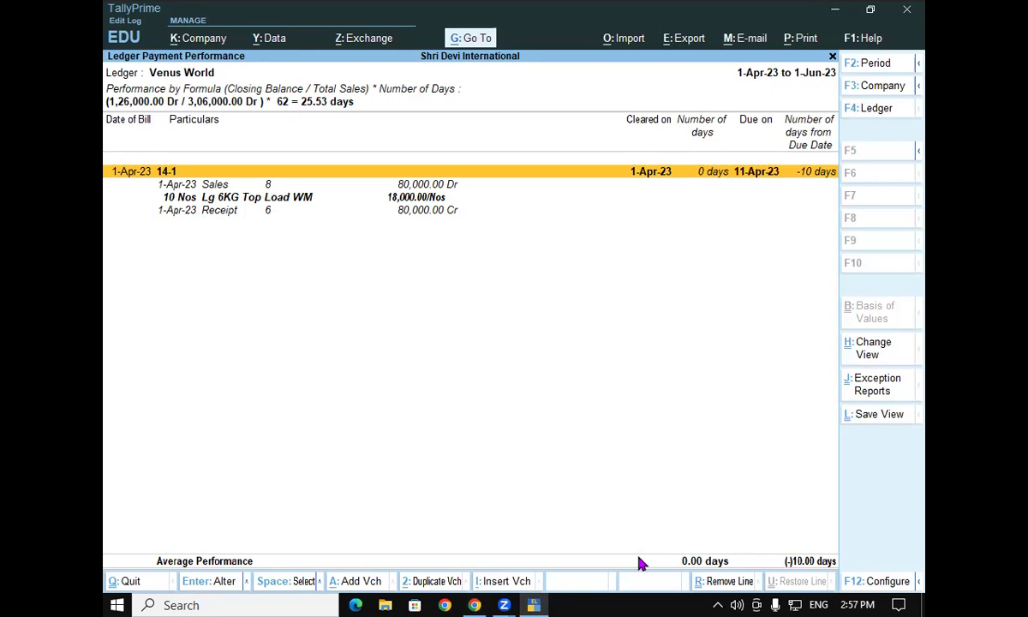
Switch to the course document and look through the Bill Payable and Receivable Report section and the preceding payment performance instructions
{"action": "key", "text": "alt+Tab"}
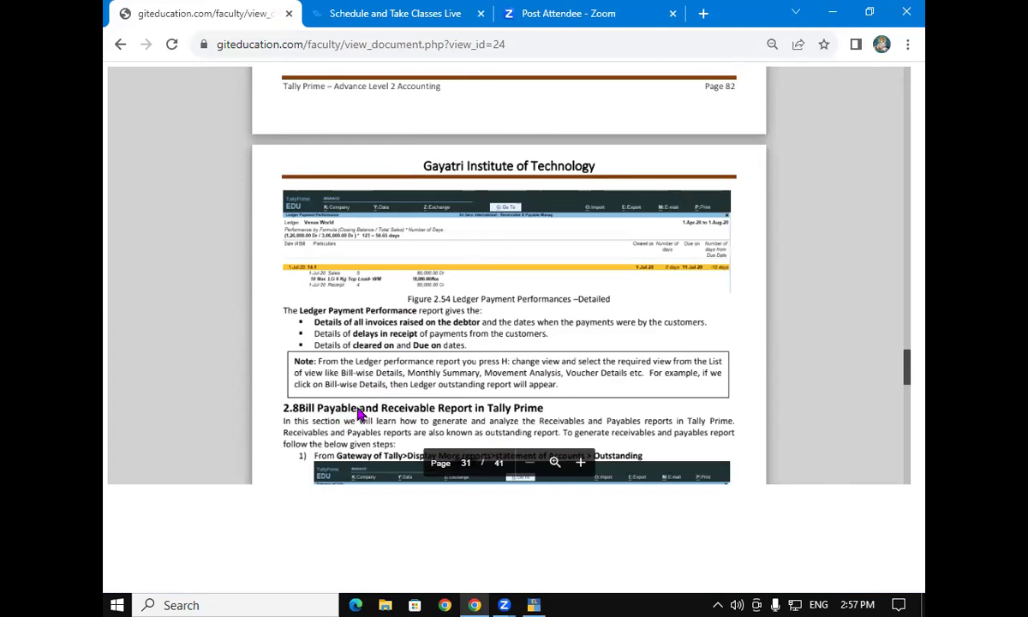
{"action": "scroll", "coordinate": [909, 383], "scroll_direction": "down", "scroll_amount": 3}
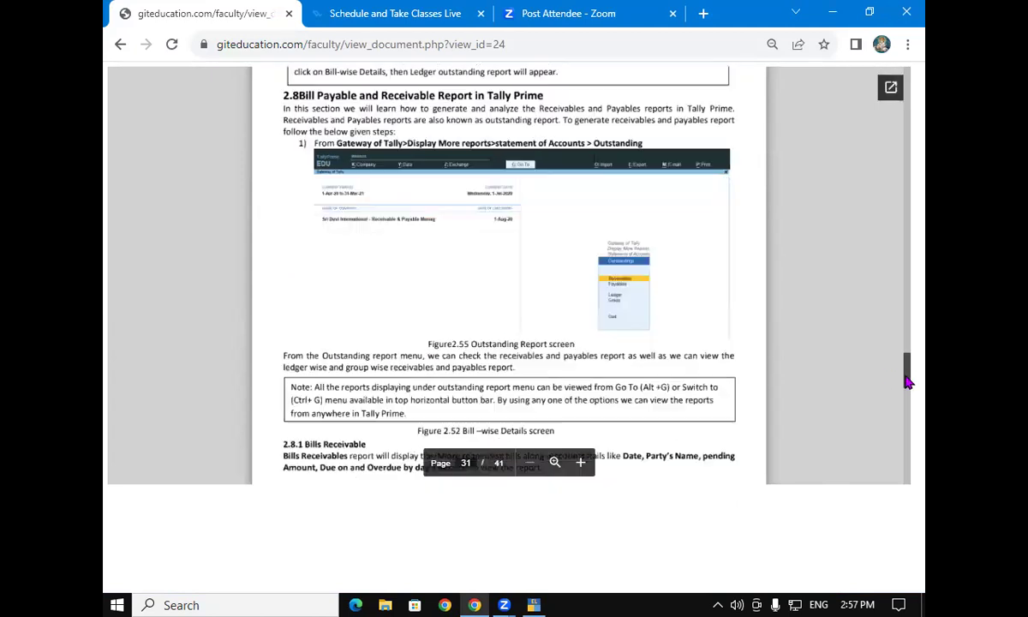
{"action": "scroll", "coordinate": [909, 383], "scroll_direction": "down", "scroll_amount": 1}
{"action": "scroll", "coordinate": [909, 383], "scroll_direction": "down", "scroll_amount": 4}
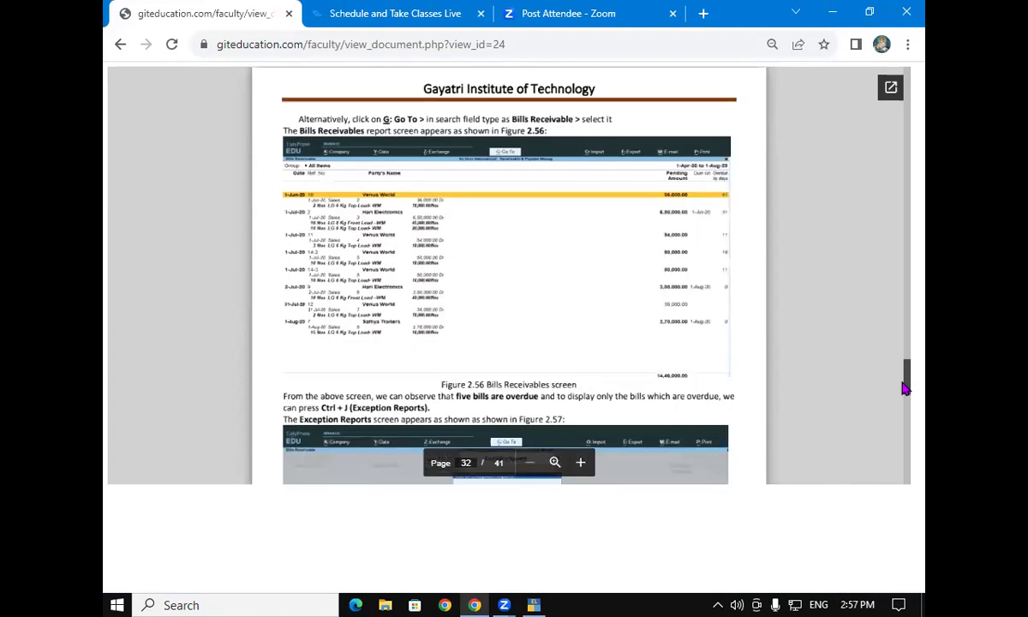
{"action": "scroll", "coordinate": [906, 375], "scroll_direction": "up", "scroll_amount": 6}
{"action": "scroll", "coordinate": [906, 375], "scroll_direction": "up", "scroll_amount": 1}
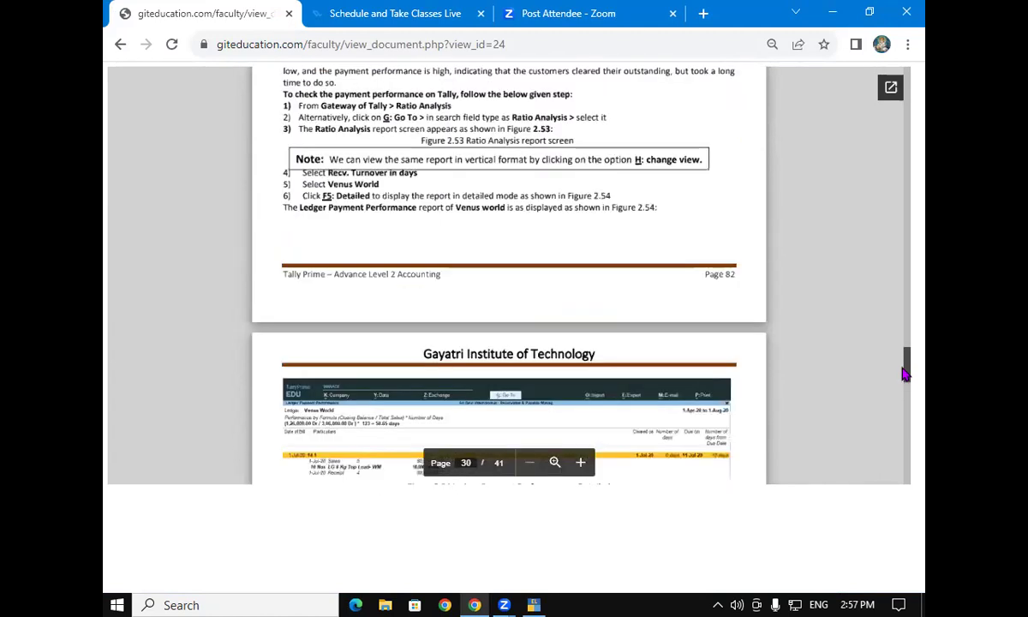